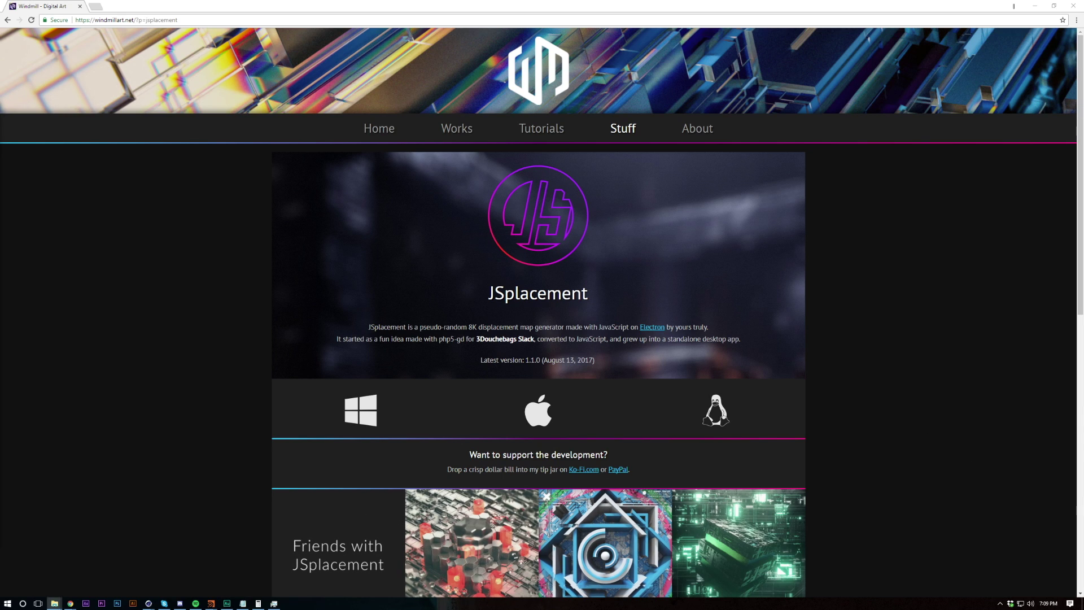
Step: Launch JSplacement and open its red displacement map generator
{"action": "left_click_drag", "start_coordinate": [1083, 191], "coordinate": [636, 191]}
{"action": "double_click", "coordinate": [576, 312]}
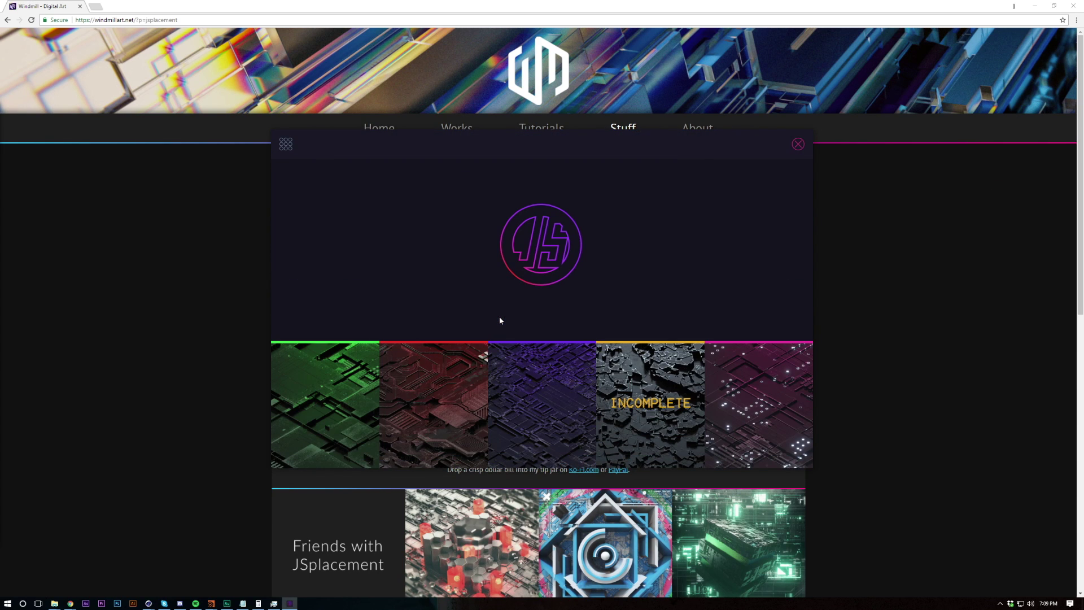
{"action": "left_click", "coordinate": [426, 387]}
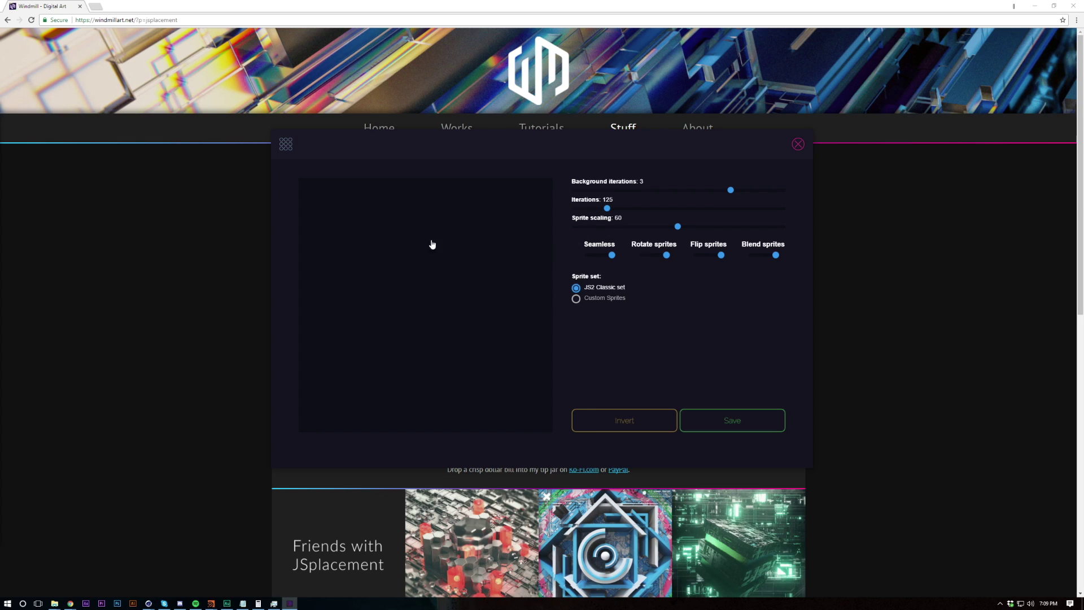
Step: Set the displacement map's Iterations to 130
{"action": "left_click", "coordinate": [609, 209]}
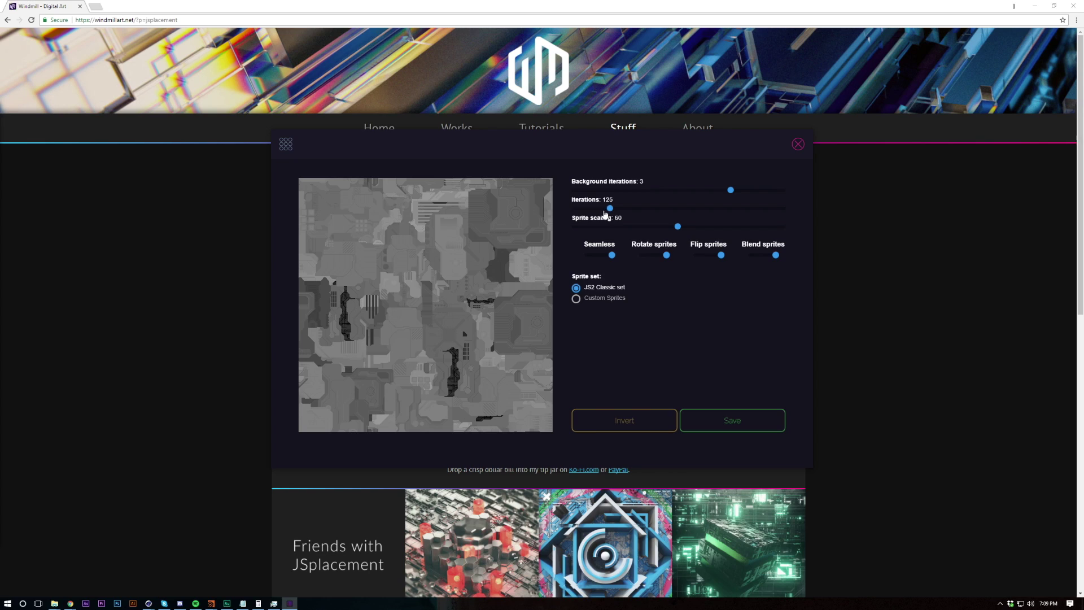
{"action": "key", "text": "Right"}
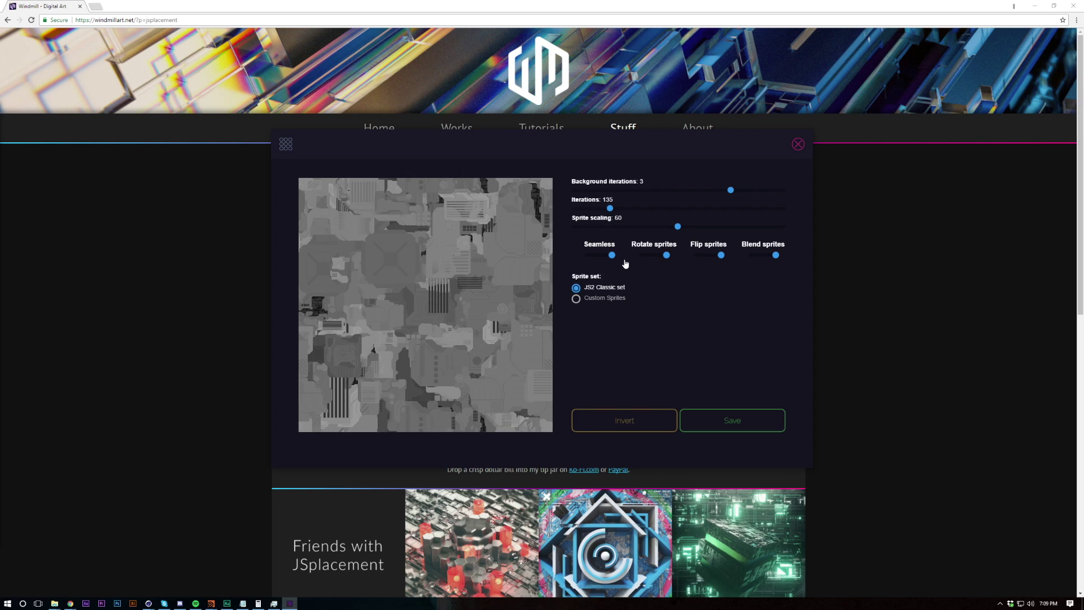
{"action": "key", "text": "Left"}
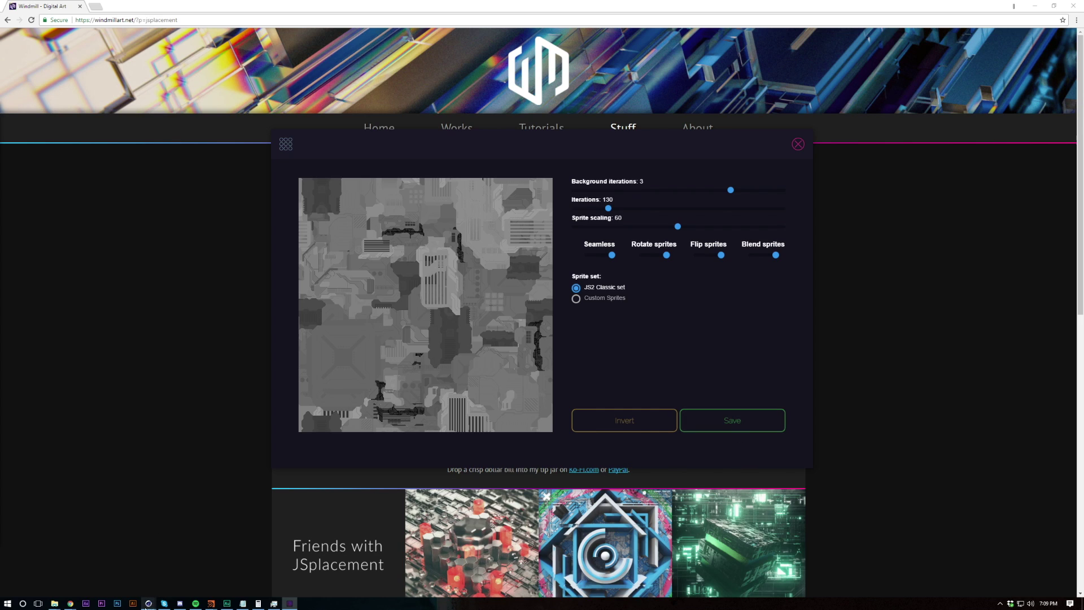
Step: Switch to the Cinema 4D project and add a plane primitive
{"action": "mouse_move", "coordinate": [149, 603]}
{"action": "left_click", "coordinate": [67, 565]}
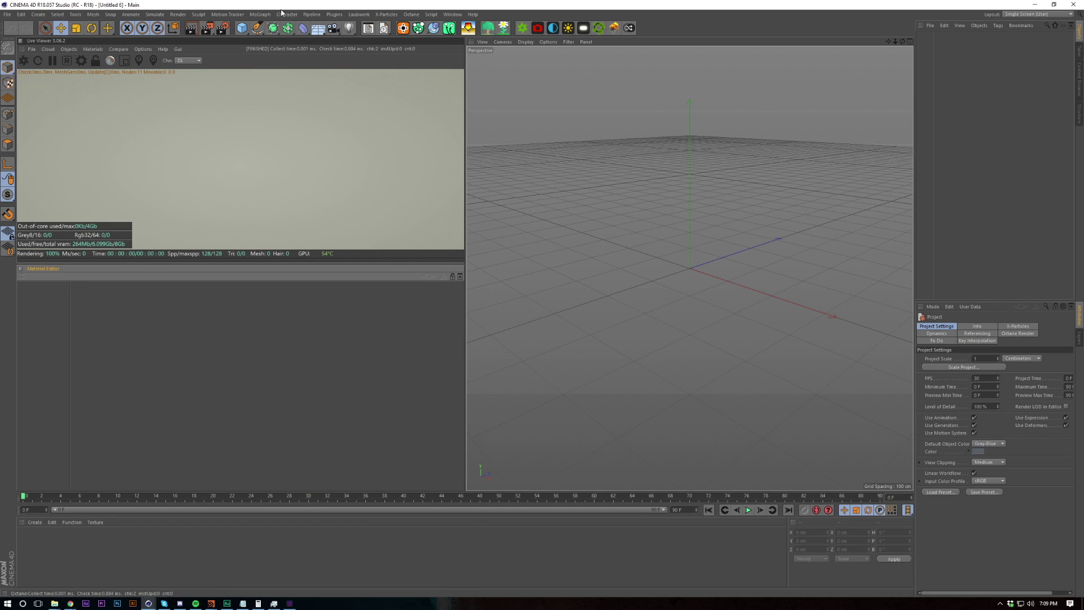
{"action": "left_click", "coordinate": [241, 28]}
{"action": "left_click", "coordinate": [316, 56]}
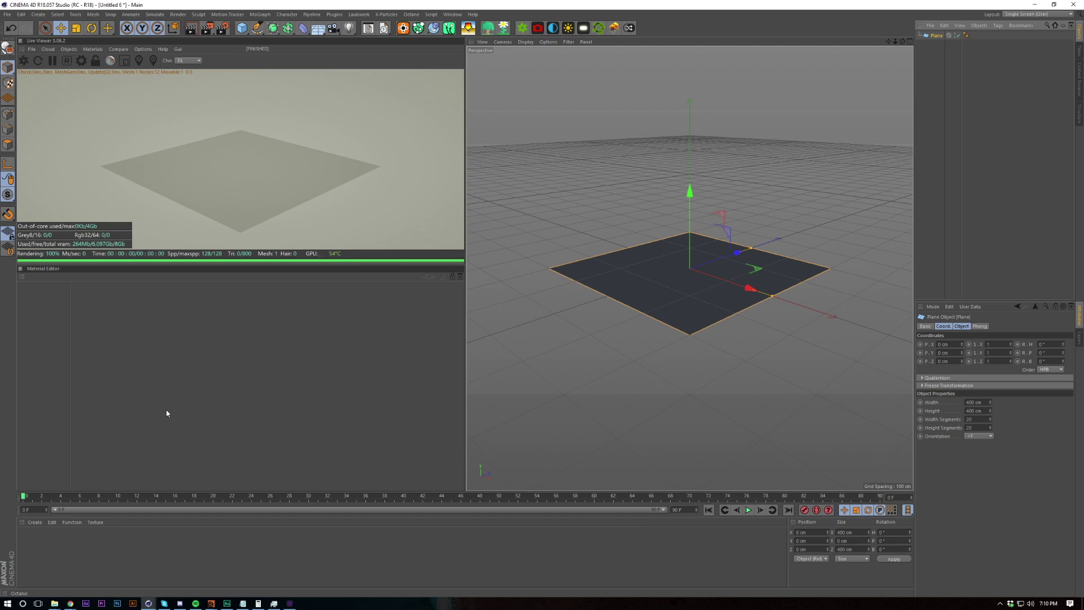
Step: Add an Octane sky with an image texture environment to the scene
{"action": "left_click", "coordinate": [92, 49]}
{"action": "mouse_move", "coordinate": [67, 49]}
{"action": "left_click", "coordinate": [75, 78]}
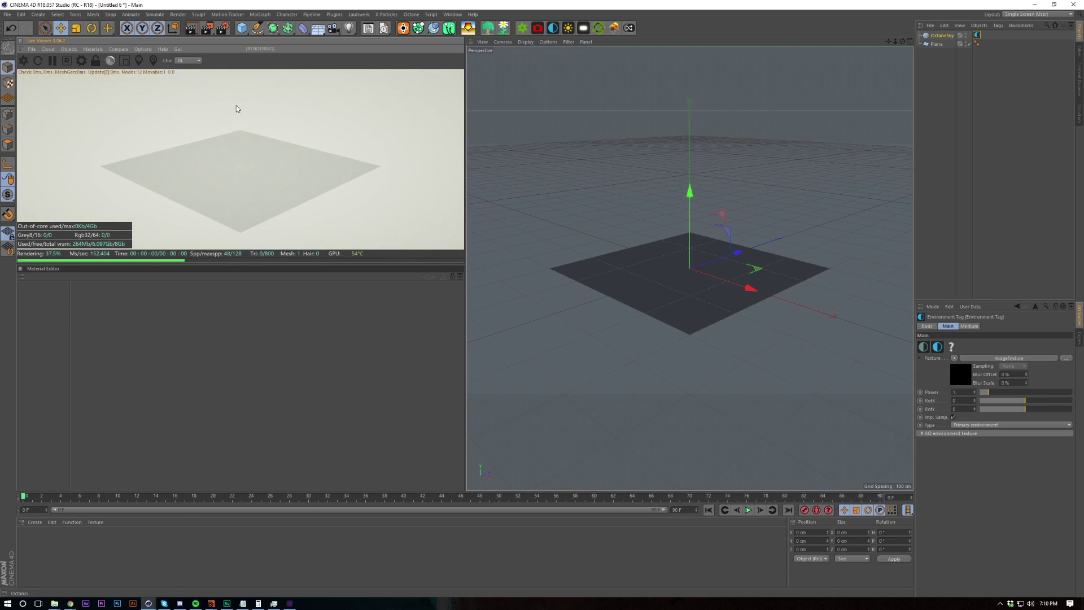
Step: Clear the sky environment tag's image texture and lower its power to 0.0001
{"action": "left_click", "coordinate": [955, 358]}
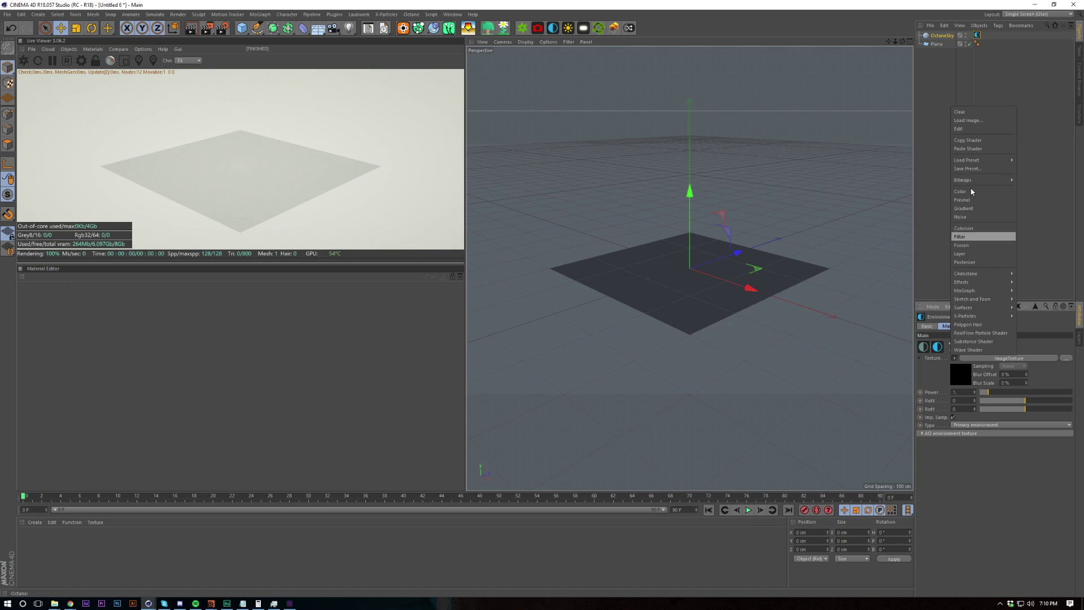
{"action": "left_click", "coordinate": [974, 111]}
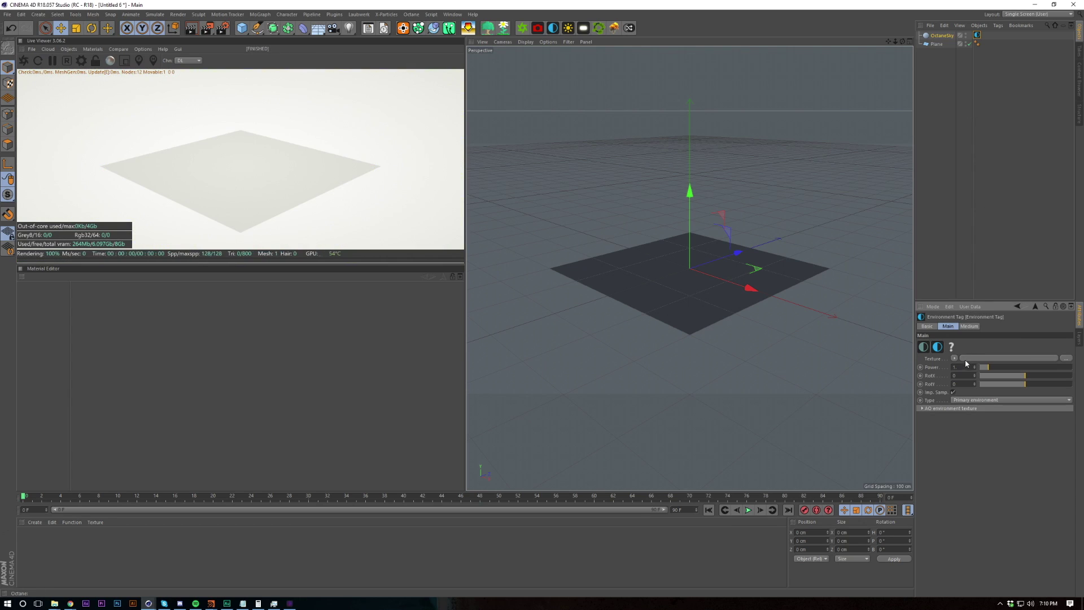
{"action": "left_click_drag", "start_coordinate": [986, 367], "coordinate": [979, 367]}
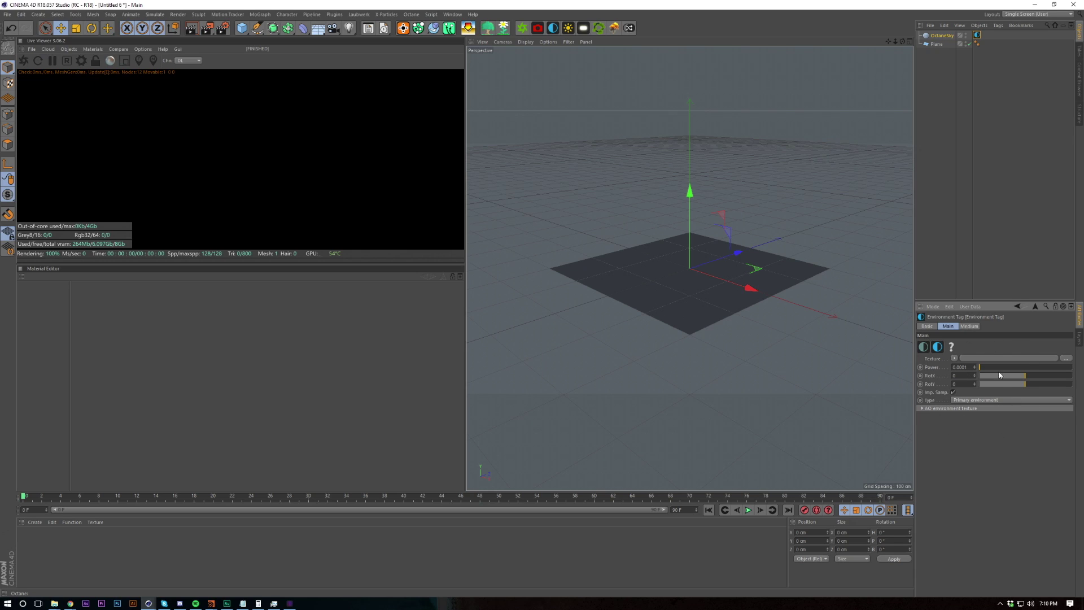
{"action": "left_click", "coordinate": [965, 108]}
Step: Add an Octane camera and set its focal length to 70 mm
{"action": "left_click", "coordinate": [92, 49]}
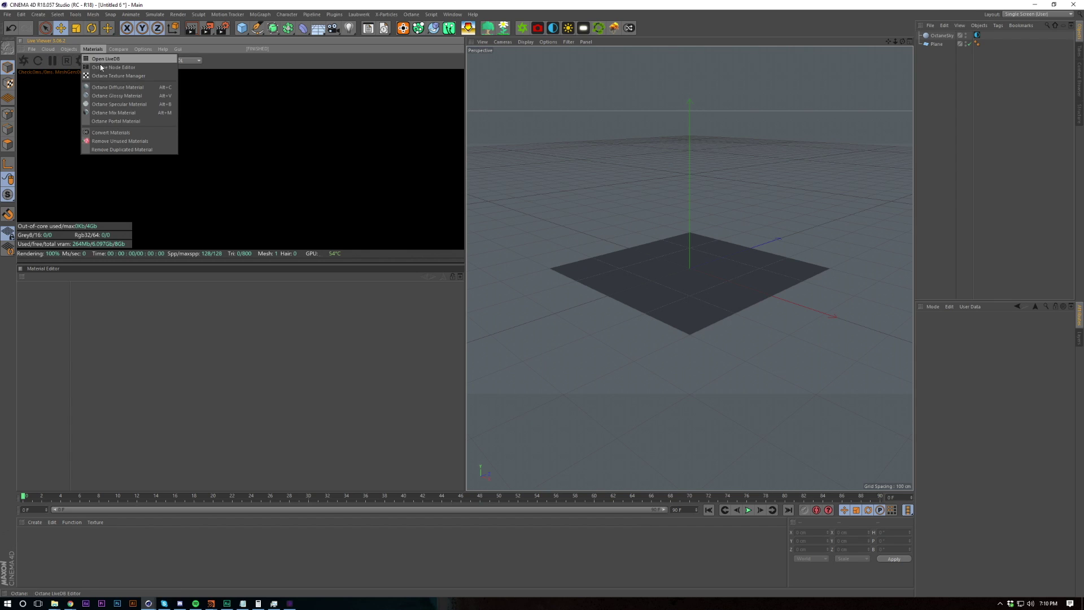
{"action": "left_click", "coordinate": [74, 59]}
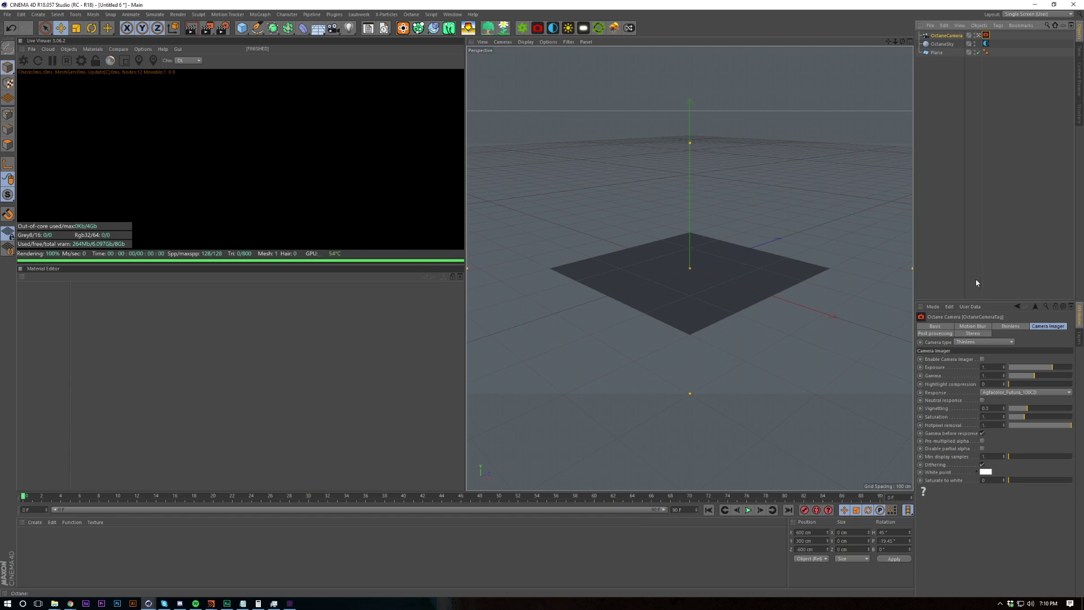
{"action": "left_click", "coordinate": [946, 35]}
{"action": "left_click", "coordinate": [1027, 329]}
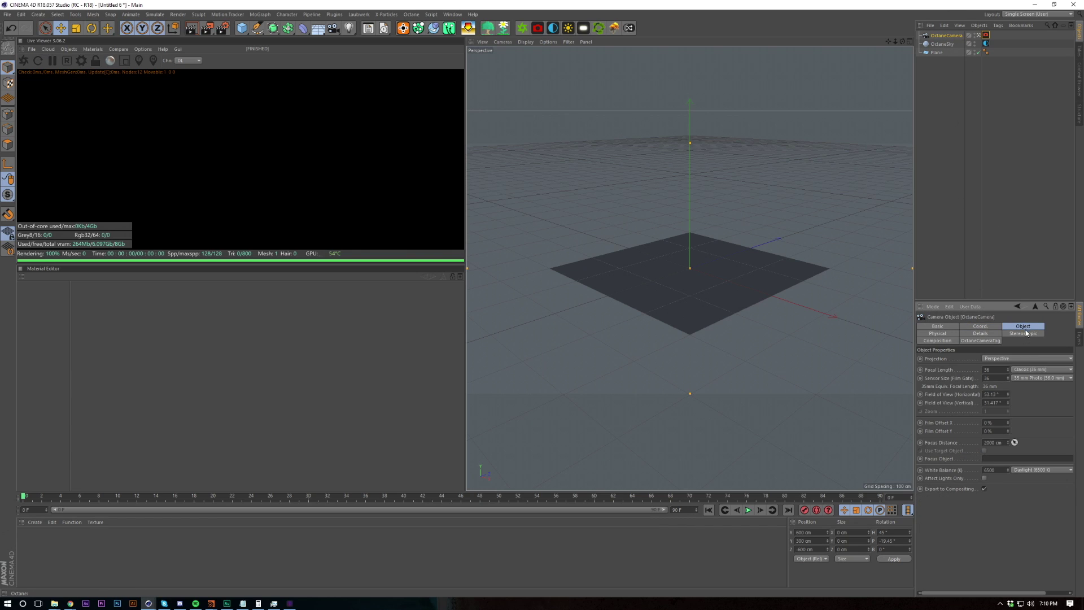
{"action": "left_click_drag", "start_coordinate": [993, 370], "coordinate": [875, 378]}
{"action": "type", "text": "70"}
{"action": "key", "text": "Return"}
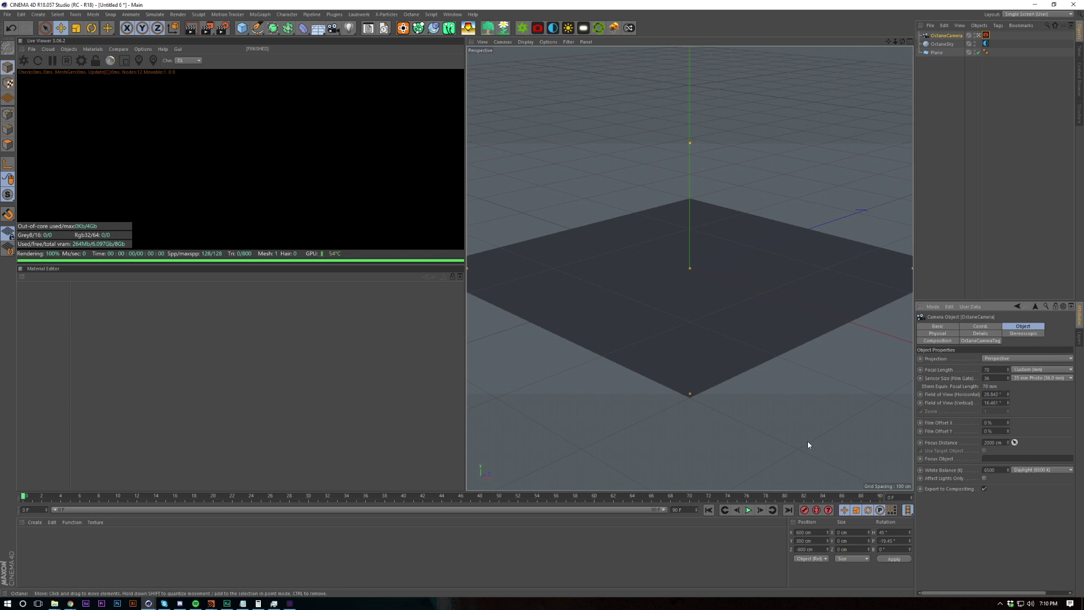
Step: Position the Octane camera at X 126 cm, Y 172 cm and Z -139 cm
{"action": "left_click_drag", "start_coordinate": [640, 342], "coordinate": [679, 355], "text": "alt"}
{"action": "right_click_drag", "start_coordinate": [678, 355], "coordinate": [818, 273], "text": "alt"}
{"action": "left_click", "coordinate": [979, 328]}
{"action": "left_click", "coordinate": [952, 359]}
{"action": "type", "text": "126"}
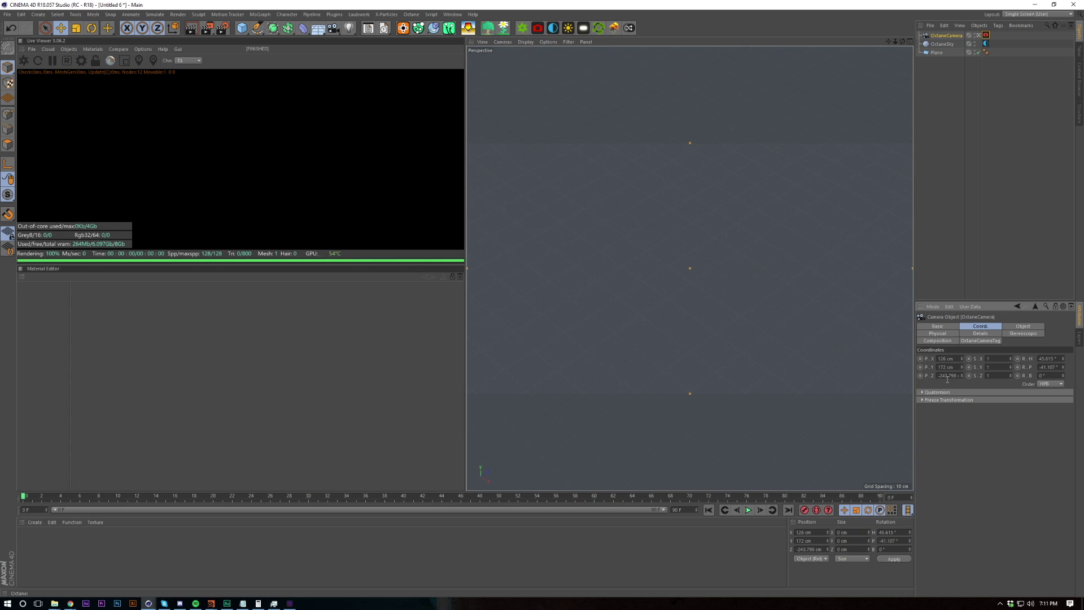
{"action": "left_click", "coordinate": [947, 377]}
{"action": "type", "text": "-139"}
{"action": "key", "text": "Return"}
Step: Set the Octane camera's rotation to heading 41.2° and pitch 49.3°
{"action": "left_click", "coordinate": [1045, 359]}
{"action": "type", "text": "41.2"}
{"action": "key", "text": "Tab"}
{"action": "type", "text": "45.3"}
{"action": "key", "text": "Return"}
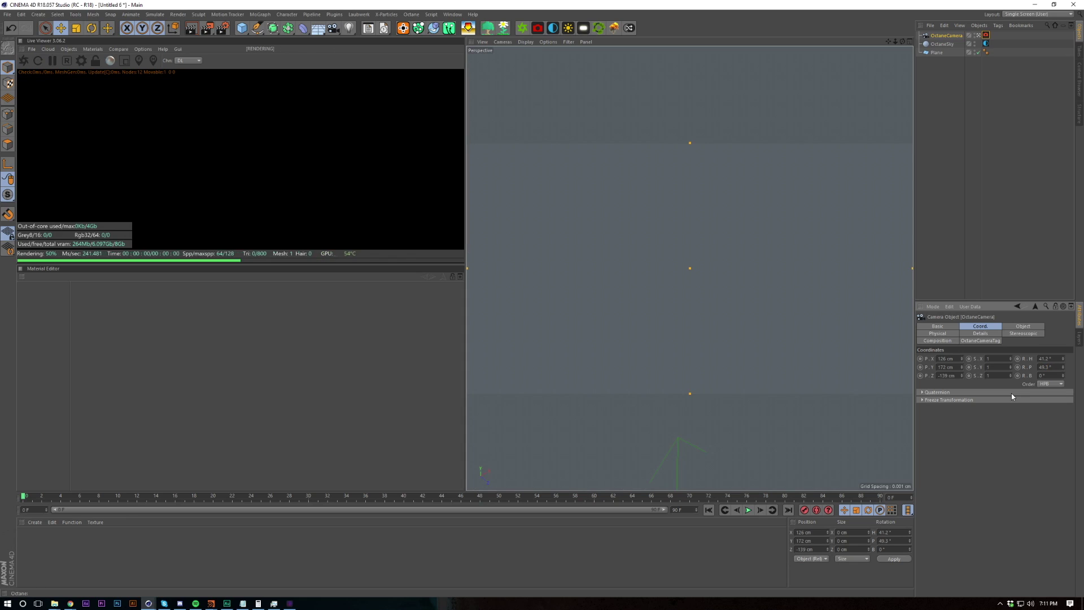
{"action": "left_click", "coordinate": [978, 252]}
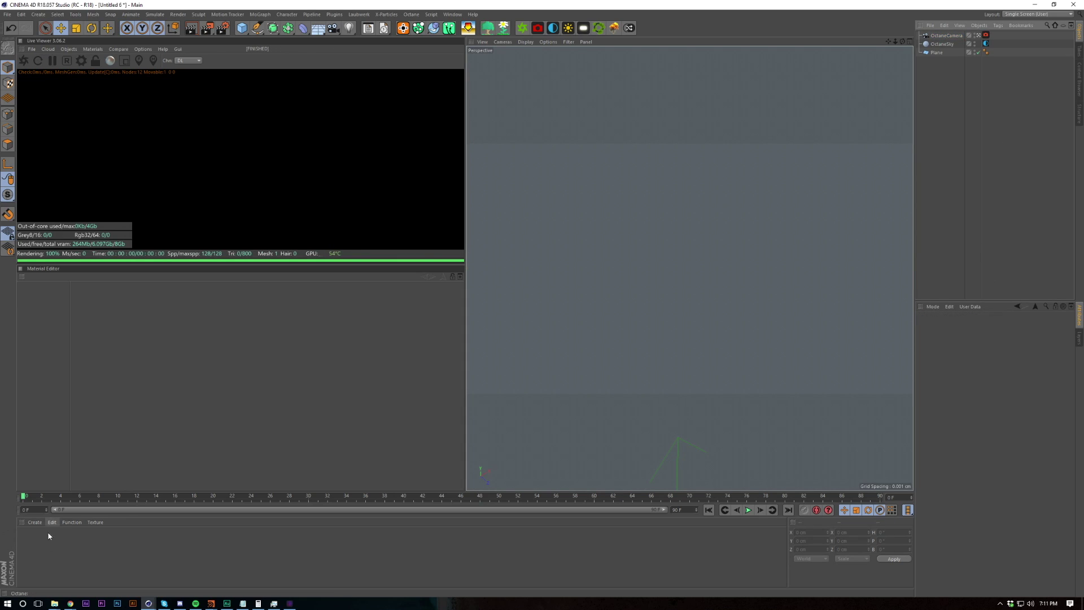
Step: Create an Octane diffuse material and drop it onto the scene in the viewport
{"action": "left_click", "coordinate": [95, 521]}
{"action": "mouse_move", "coordinate": [31, 521]}
{"action": "mouse_move", "coordinate": [54, 458]}
{"action": "mouse_move", "coordinate": [164, 432]}
{"action": "left_click", "coordinate": [218, 438]}
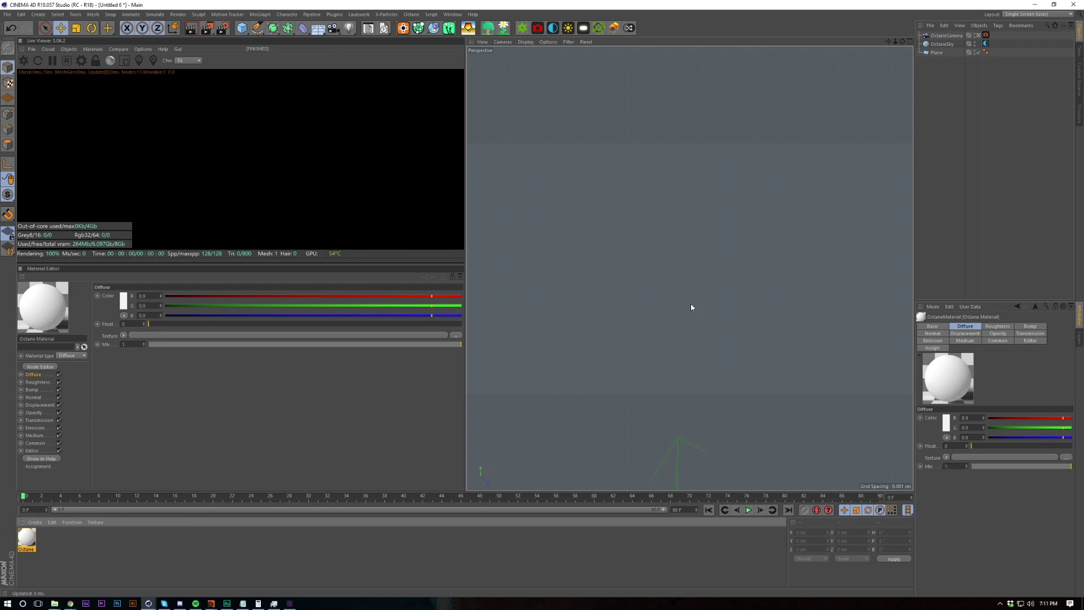
{"action": "left_click_drag", "start_coordinate": [27, 537], "coordinate": [690, 304]}
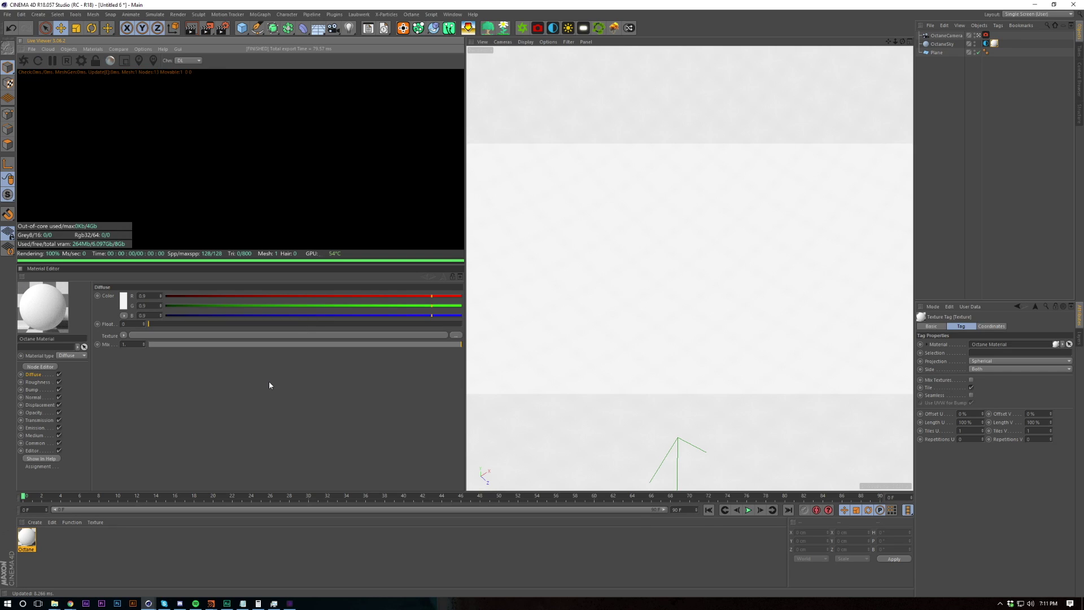
Step: Add a displacement shader to the Octane material and set its level of detail to 8192x8192
{"action": "left_click", "coordinate": [40, 405]}
{"action": "left_click", "coordinate": [128, 294]}
{"action": "left_click", "coordinate": [130, 313]}
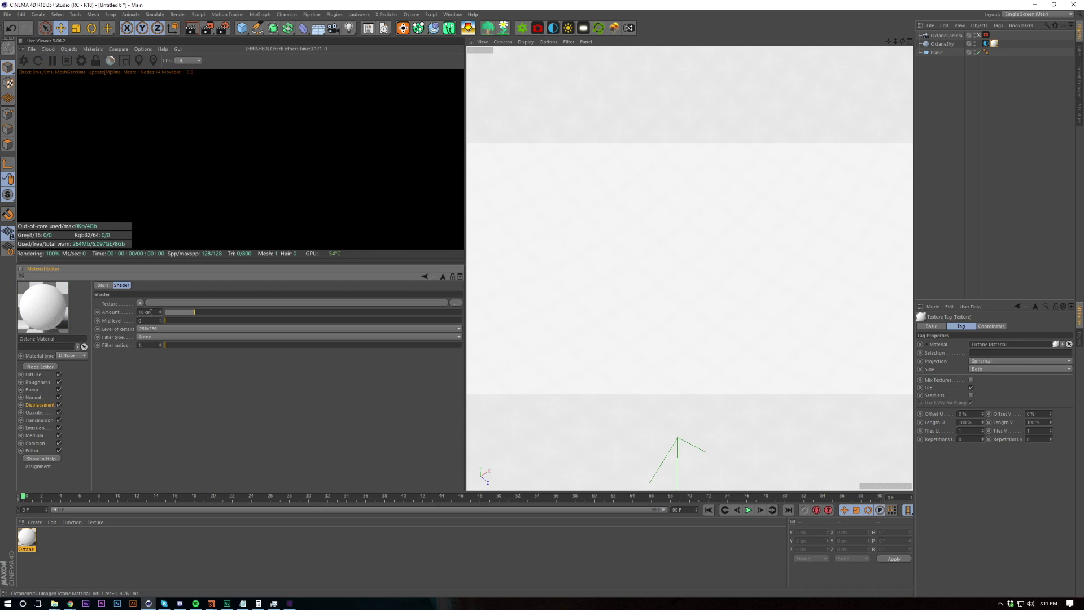
{"action": "left_click", "coordinate": [157, 329]}
{"action": "left_click", "coordinate": [164, 337]}
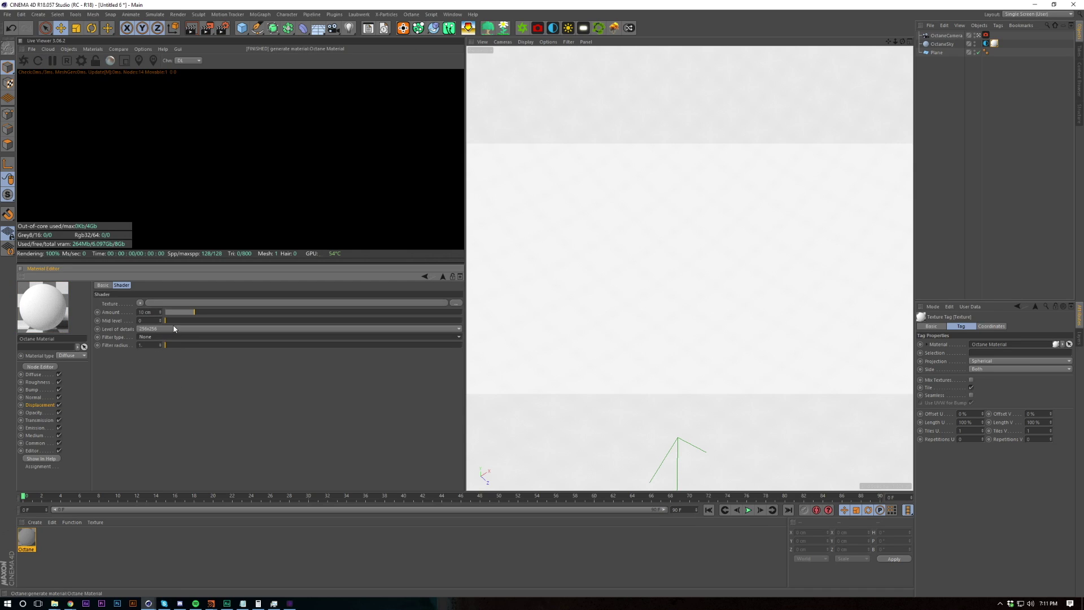
{"action": "scroll", "coordinate": [173, 328], "scroll_direction": "down", "scroll_amount": 4}
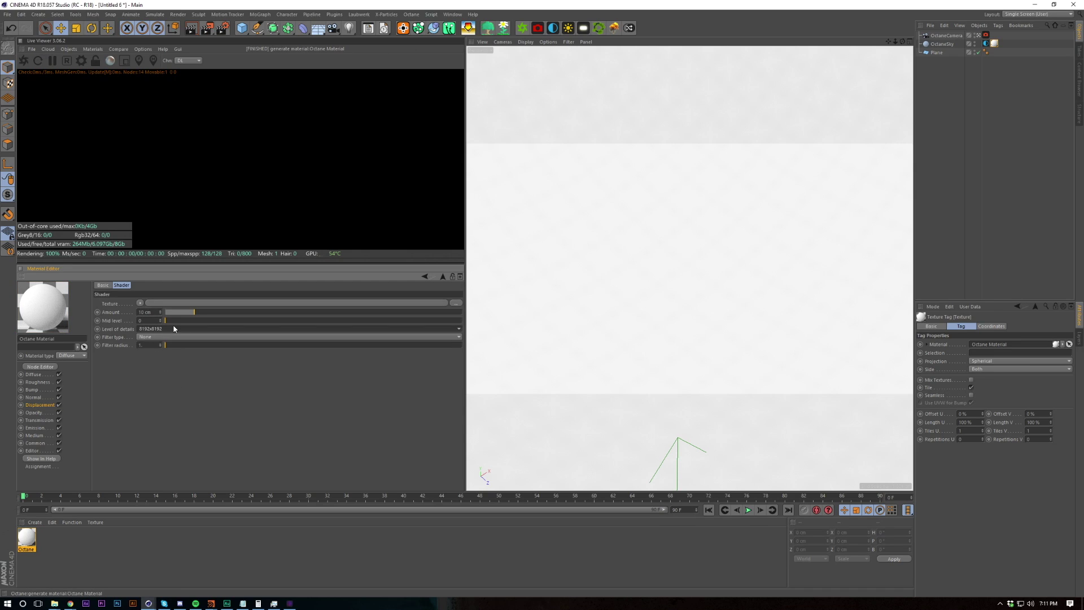
Step: Load displacement6.png as an Octane ImageTexture in the displacement shader, copying the file to the project location
{"action": "left_click", "coordinate": [139, 303]}
{"action": "mouse_move", "coordinate": [168, 450]}
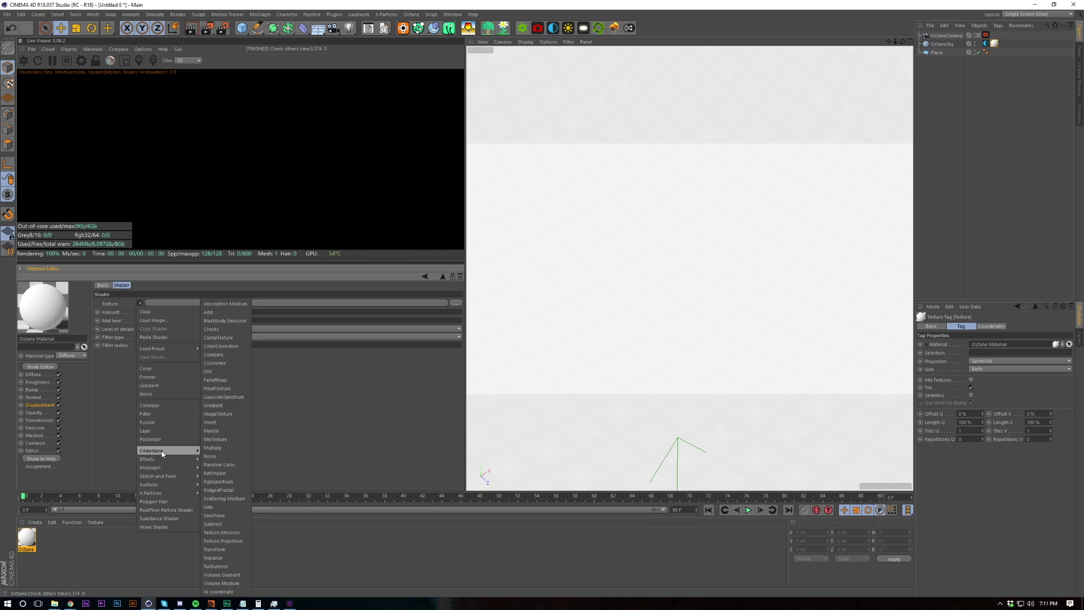
{"action": "left_click", "coordinate": [220, 415]}
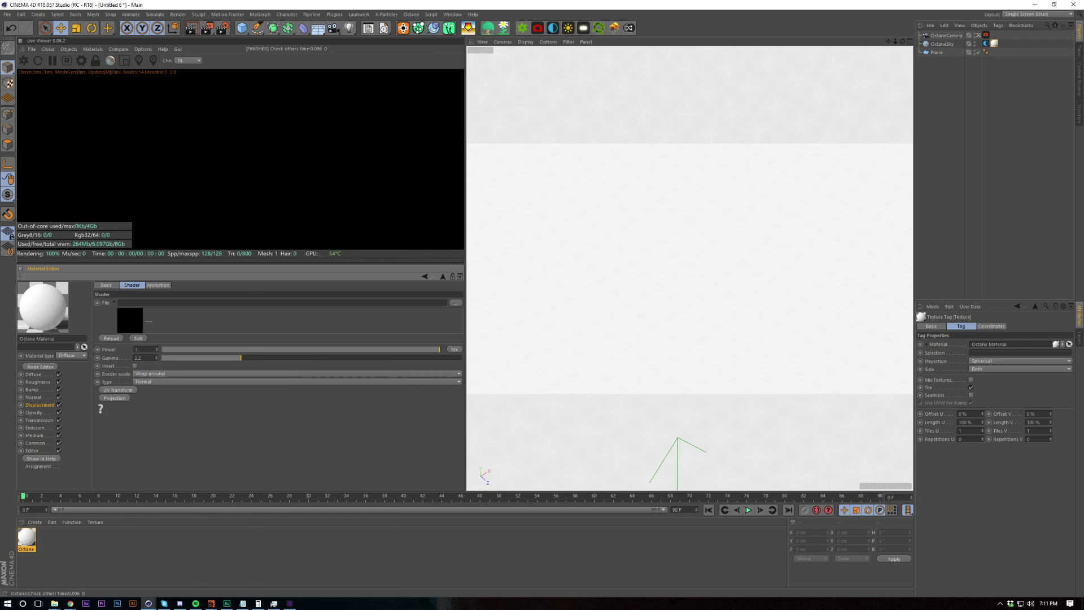
{"action": "left_click_drag", "start_coordinate": [795, 208], "coordinate": [133, 317]}
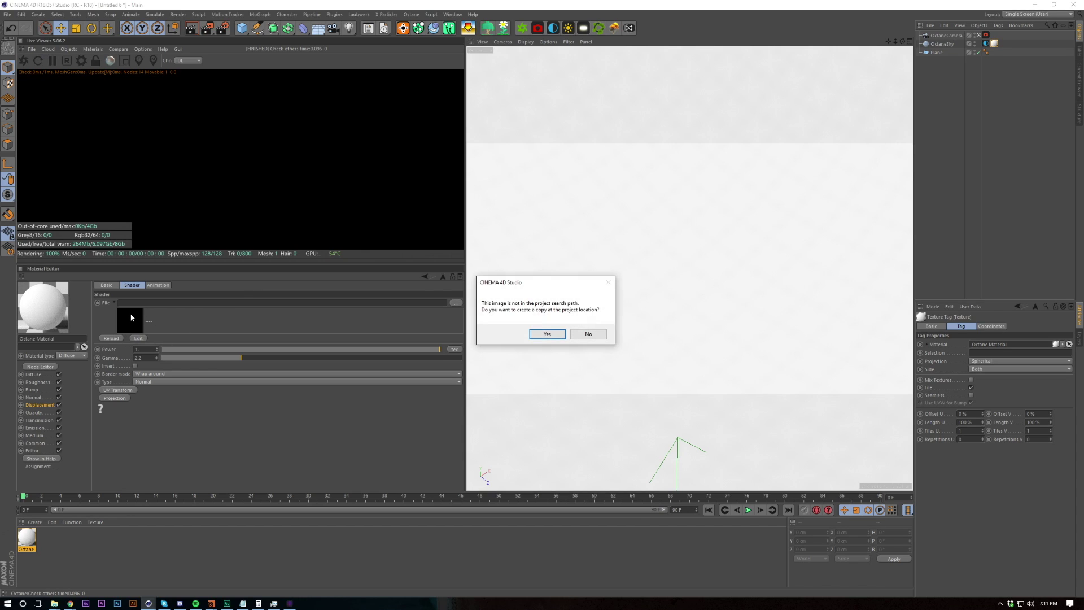
{"action": "key", "text": "Return"}
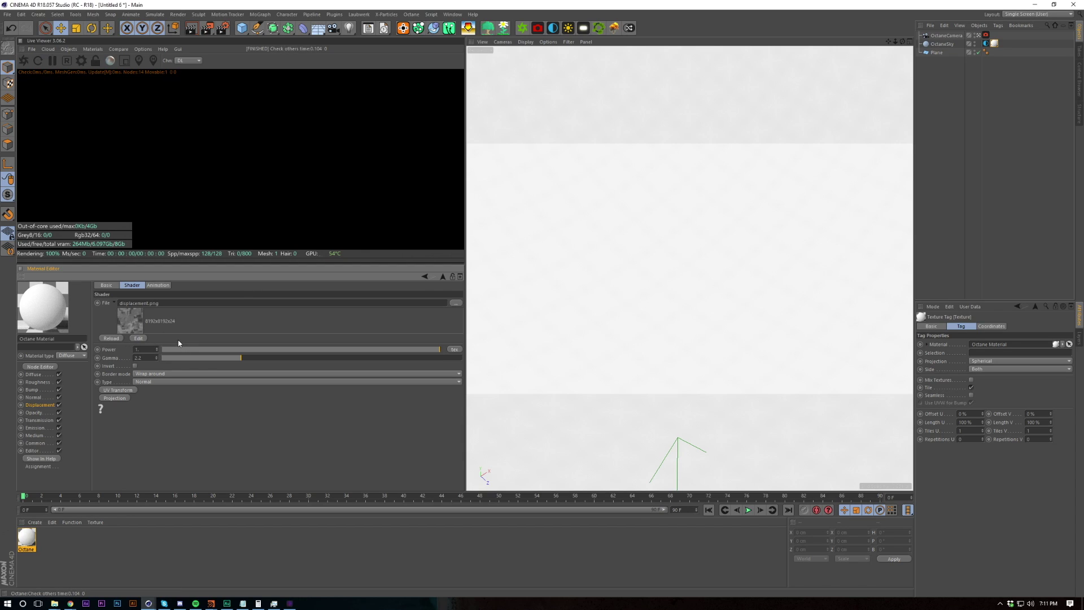
{"action": "left_click", "coordinate": [186, 302]}
{"action": "mouse_move", "coordinate": [113, 326]}
{"action": "left_mouse_down"}
{"action": "mouse_move", "coordinate": [136, 305]}
{"action": "mouse_move", "coordinate": [119, 306]}
{"action": "left_mouse_up"}
{"action": "left_click", "coordinate": [161, 321]}
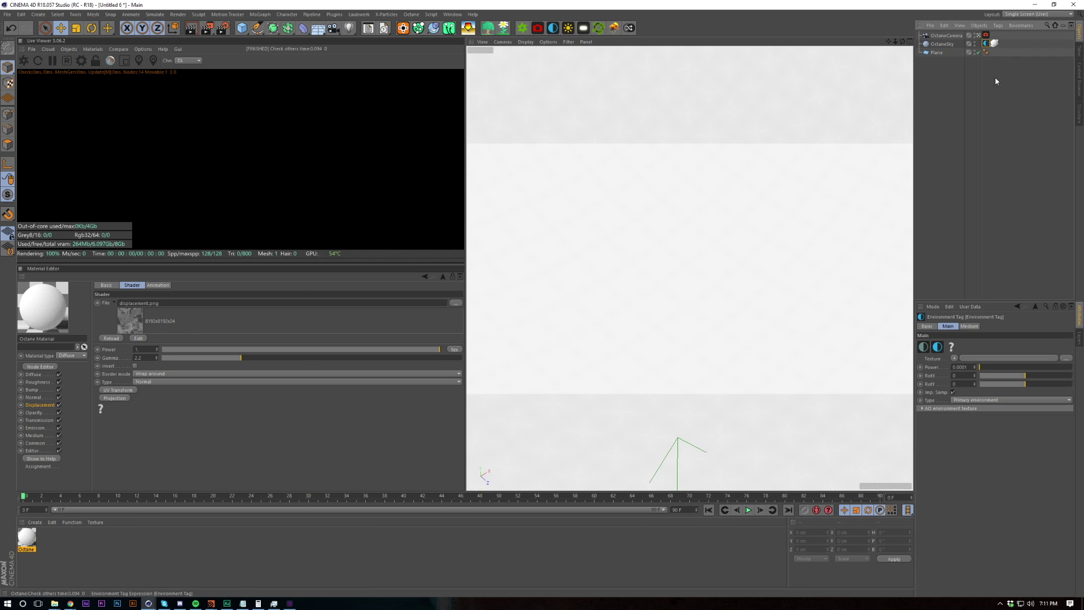
Step: Raise the sky environment's power to about 0.65 and move the Octane material tag from the sky to the plane
{"action": "left_click", "coordinate": [991, 367]}
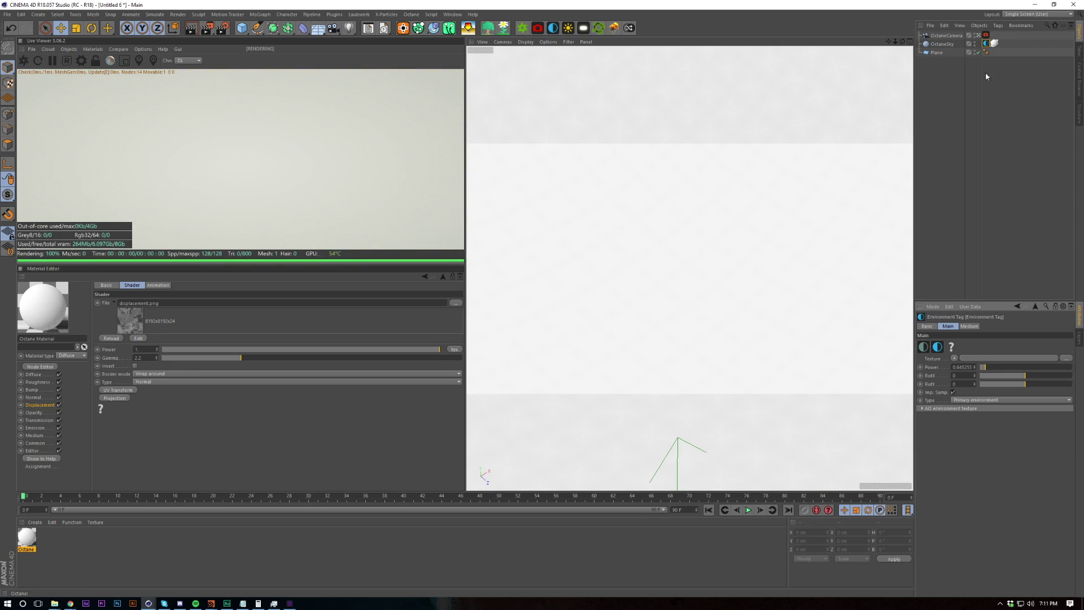
{"action": "left_click", "coordinate": [984, 66]}
{"action": "left_click", "coordinate": [425, 277]}
{"action": "left_click_drag", "start_coordinate": [995, 44], "coordinate": [995, 52]}
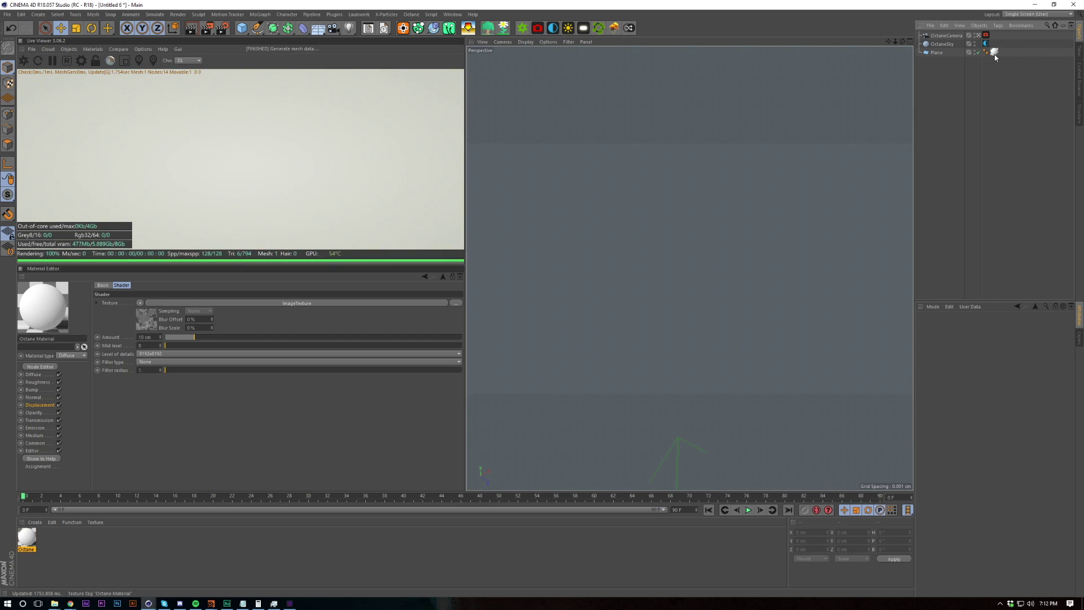
Step: Start the Live Viewer render and change the projection type of the plane's texture tag
{"action": "left_click", "coordinate": [935, 52]}
{"action": "left_click", "coordinate": [23, 61]}
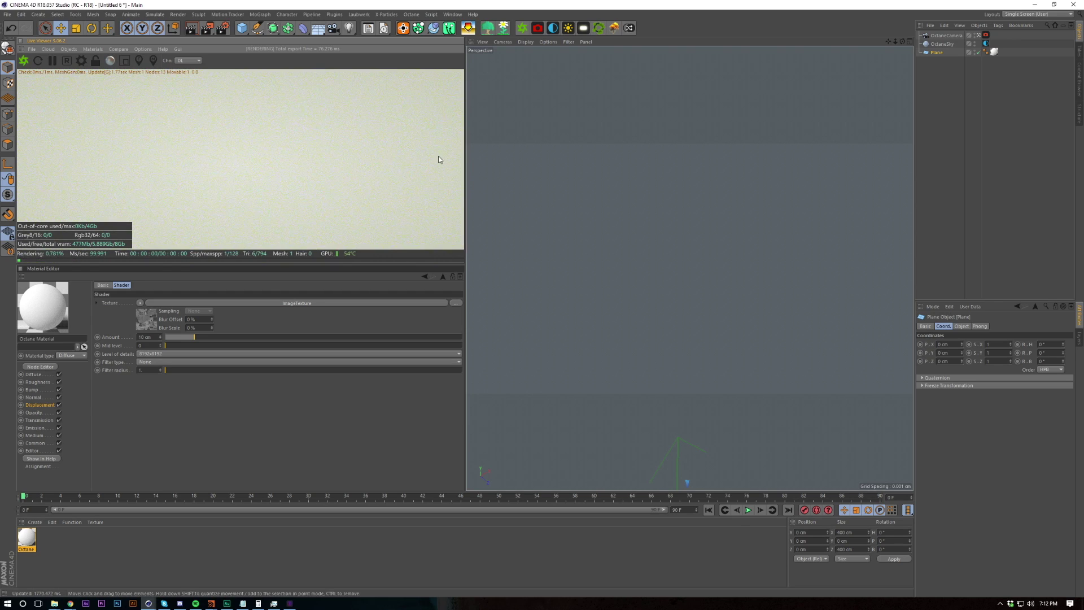
{"action": "left_click", "coordinate": [995, 52]}
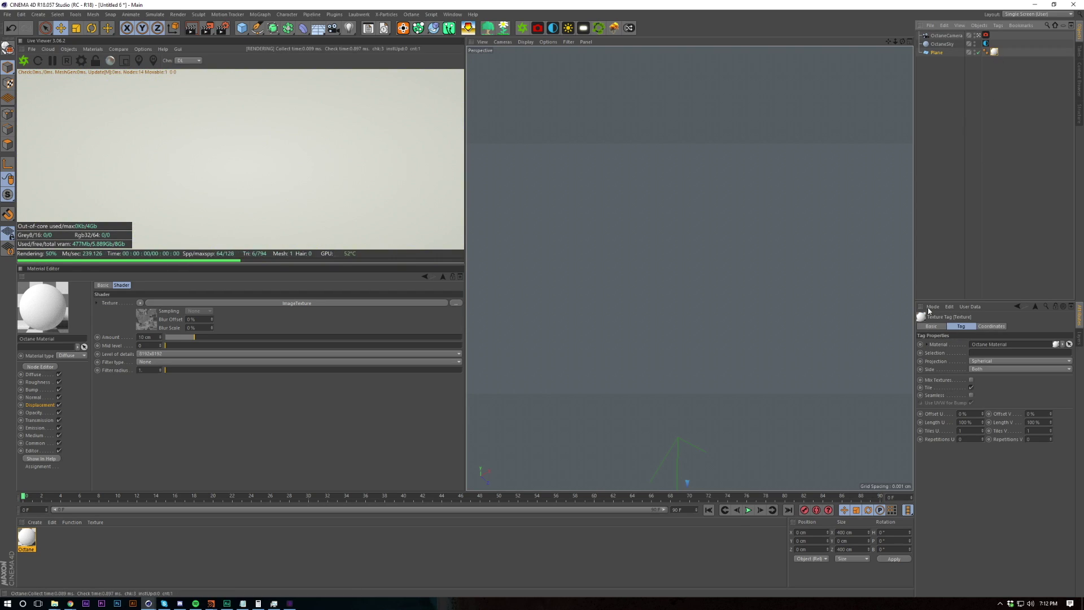
{"action": "left_click", "coordinate": [1016, 360]}
{"action": "left_click", "coordinate": [1005, 419]}
{"action": "left_click", "coordinate": [660, 164]}
{"action": "left_click", "coordinate": [37, 60]}
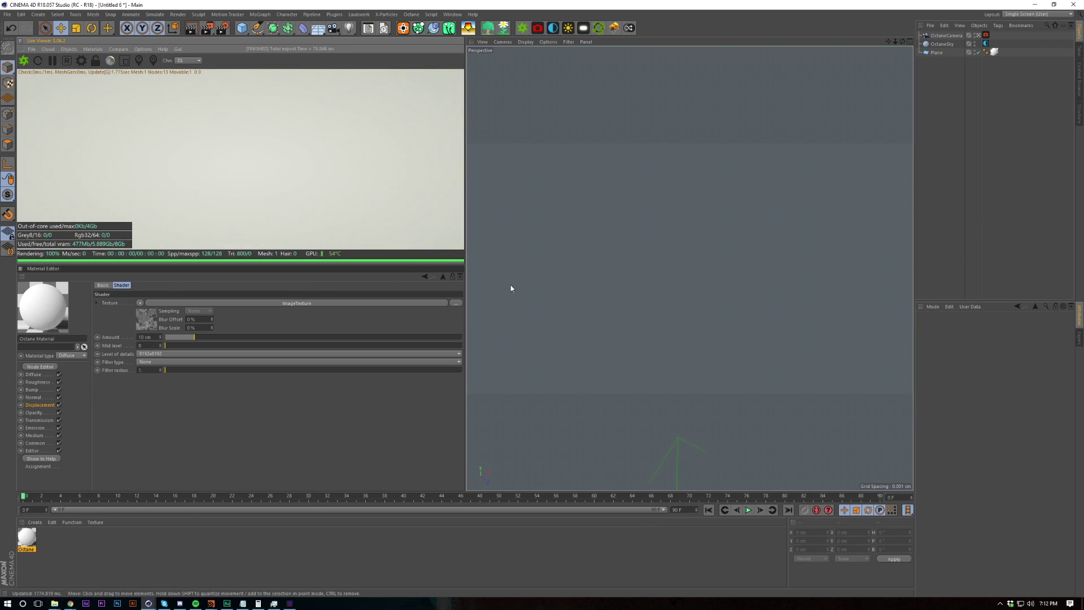
Step: Orbit and zoom the camera around the plane to inspect its displacement from several angles in the live render
{"action": "left_click_drag", "start_coordinate": [895, 42], "coordinate": [689, 268]}
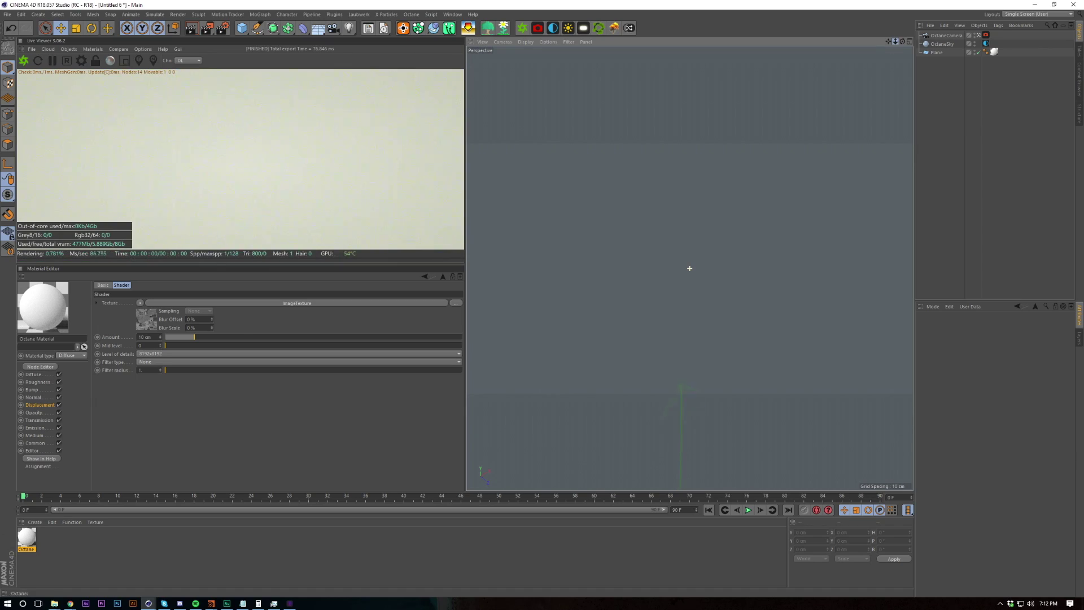
{"action": "scroll", "coordinate": [689, 268], "scroll_direction": "down", "scroll_amount": 3}
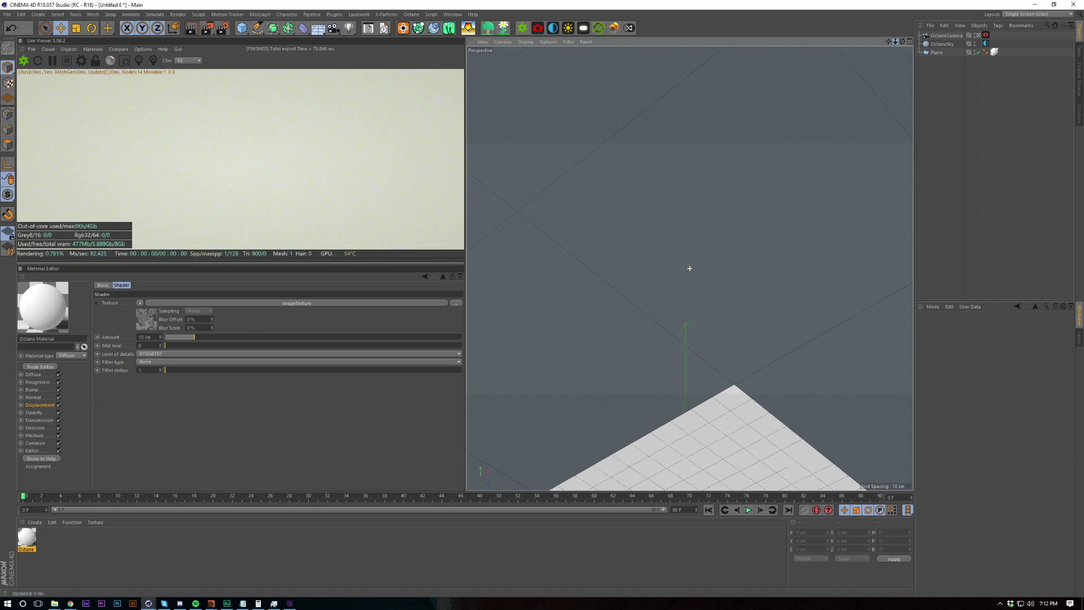
{"action": "left_click_drag", "start_coordinate": [888, 42], "coordinate": [888, 43]}
{"action": "mouse_move", "coordinate": [760, 181]}
{"action": "left_mouse_down", "text": "alt"}
{"action": "mouse_move", "coordinate": [751, 296]}
{"action": "mouse_move", "coordinate": [748, 175]}
{"action": "left_mouse_up", "text": "alt"}
{"action": "middle_click_drag", "start_coordinate": [748, 175], "coordinate": [693, 422], "text": "alt"}
{"action": "left_click_drag", "start_coordinate": [693, 422], "coordinate": [673, 384], "text": "alt"}
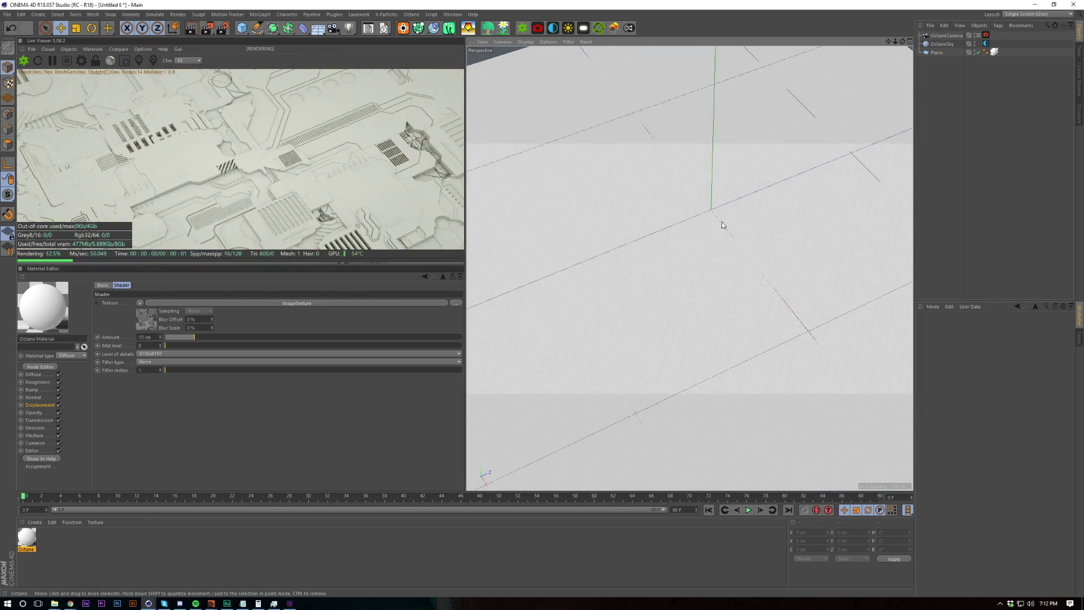
{"action": "left_click_drag", "start_coordinate": [721, 226], "coordinate": [760, 175], "text": "alt"}
{"action": "left_click_drag", "start_coordinate": [690, 271], "coordinate": [701, 98], "text": "alt"}
{"action": "left_click_drag", "start_coordinate": [682, 211], "coordinate": [705, 239], "text": "alt"}
Step: Set the OctaneCamera's position to X 126 cm, Y 172 cm and Z -139 cm
{"action": "left_click", "coordinate": [945, 36]}
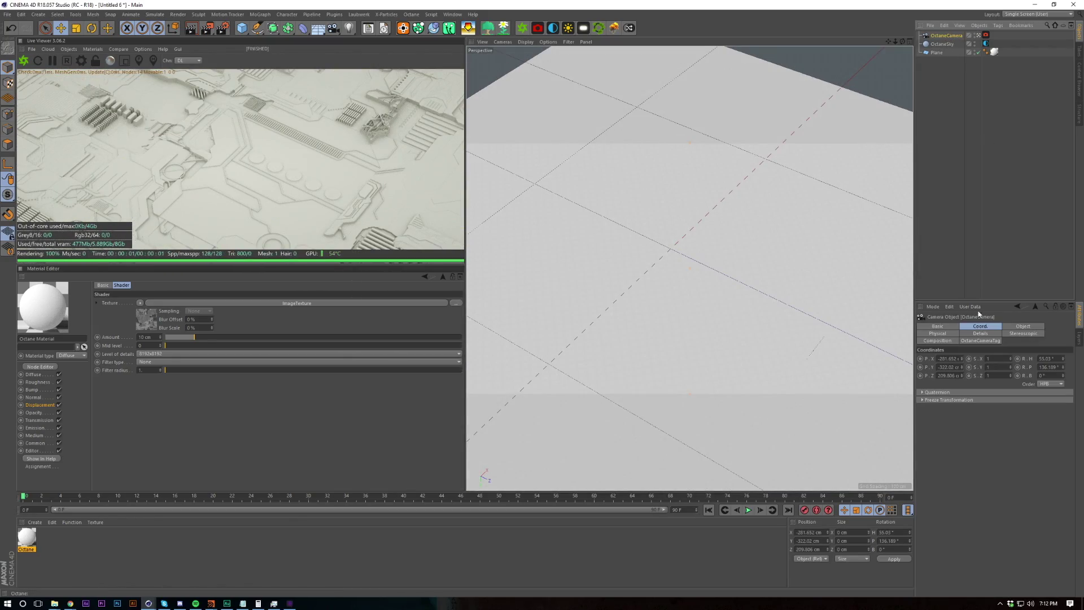
{"action": "double_click", "coordinate": [952, 359]}
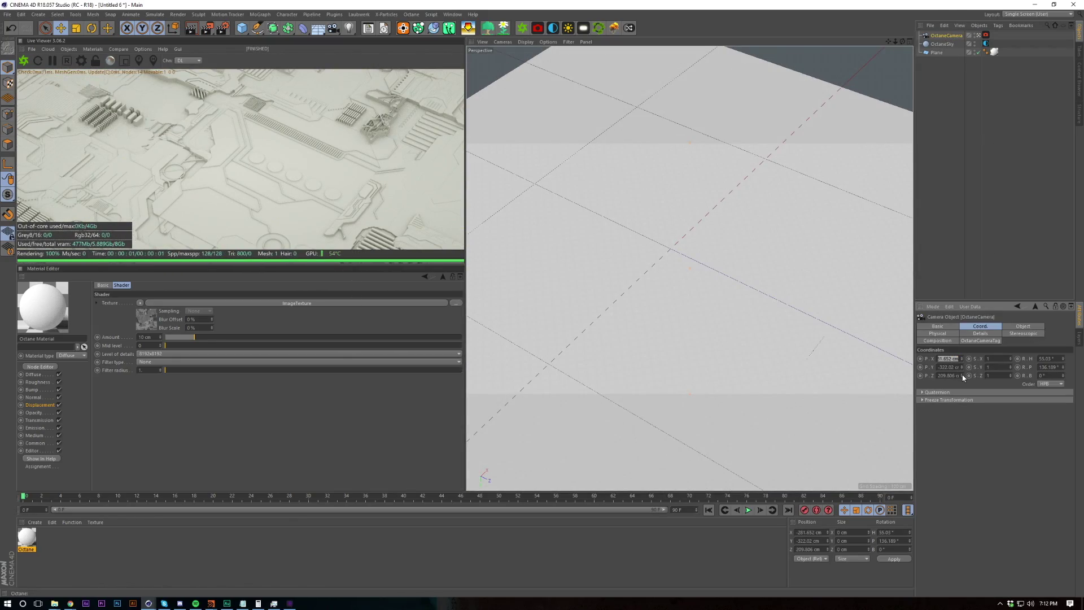
{"action": "type", "text": "126"}
{"action": "key", "text": "Tab"}
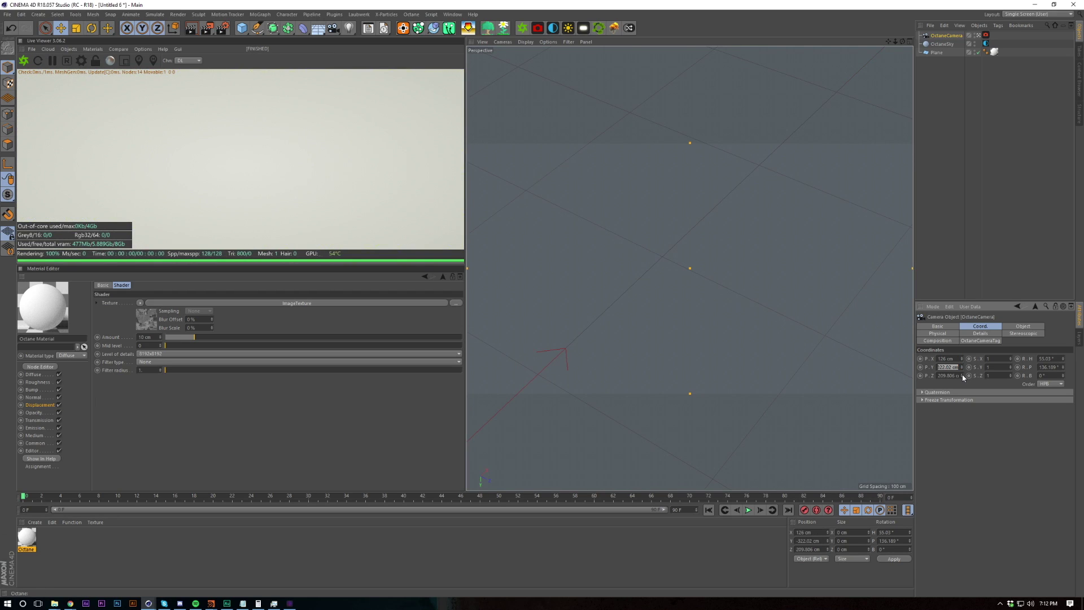
{"action": "type", "text": "172"}
{"action": "key", "text": "Tab"}
{"action": "type", "text": "-139"}
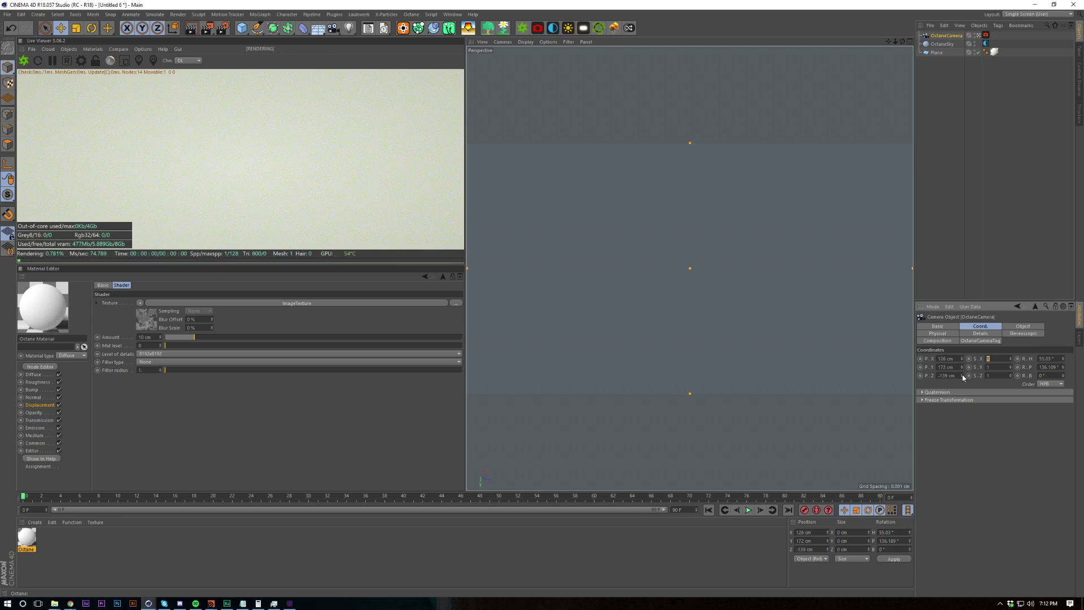
Step: Set the OctaneCamera's rotation to heading 41.2° and pitch -49.3°
{"action": "key", "text": "Tab"}
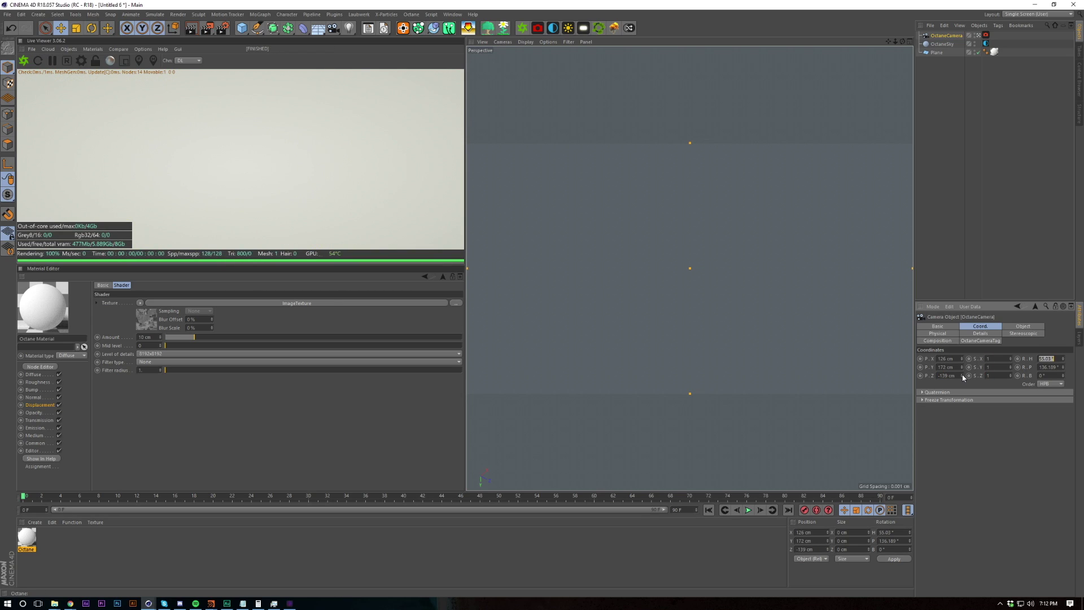
{"action": "type", "text": "41.2"}
{"action": "key", "text": "Tab"}
{"action": "type", "text": "-45"}
{"action": "key", "text": "Return"}
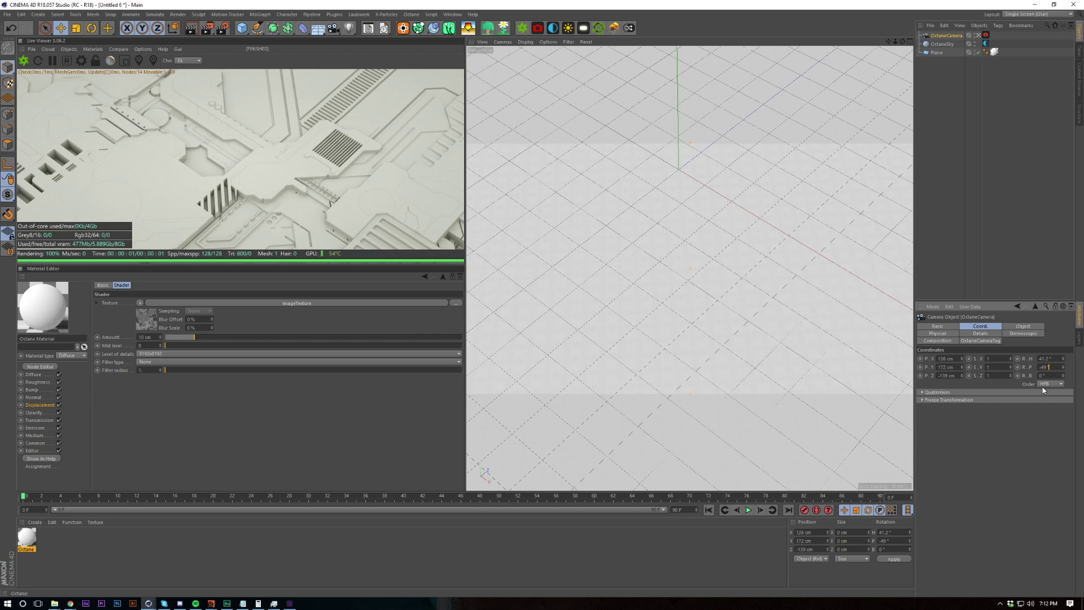
{"action": "type", "text": ".3"}
{"action": "key", "text": "Return"}
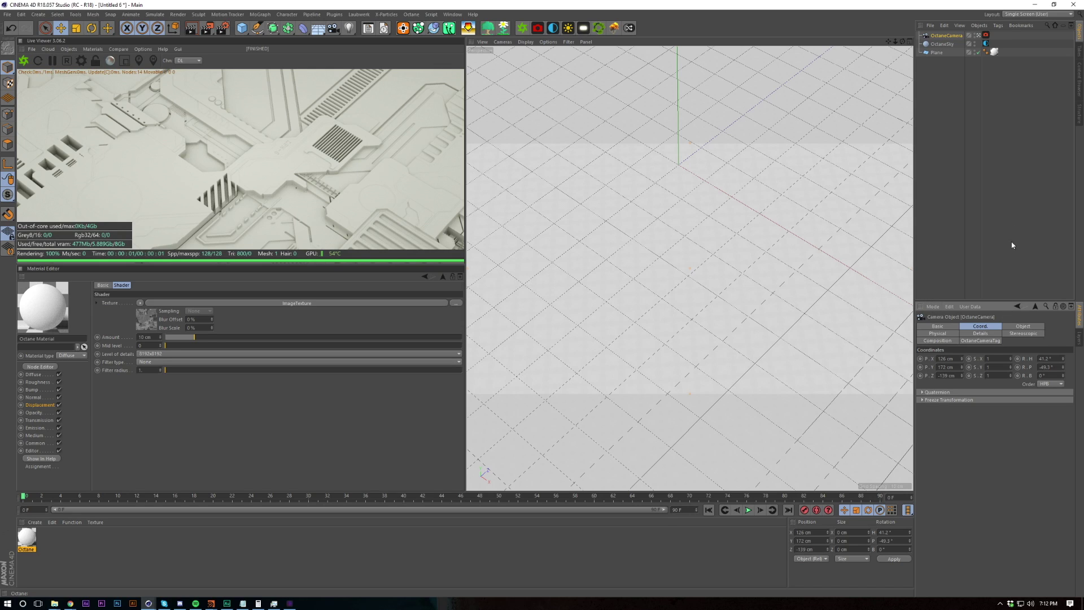
Step: Enable the camera imager on the Octane camera tag with exposure 0.9 and gamma 0.95
{"action": "left_click", "coordinate": [986, 35]}
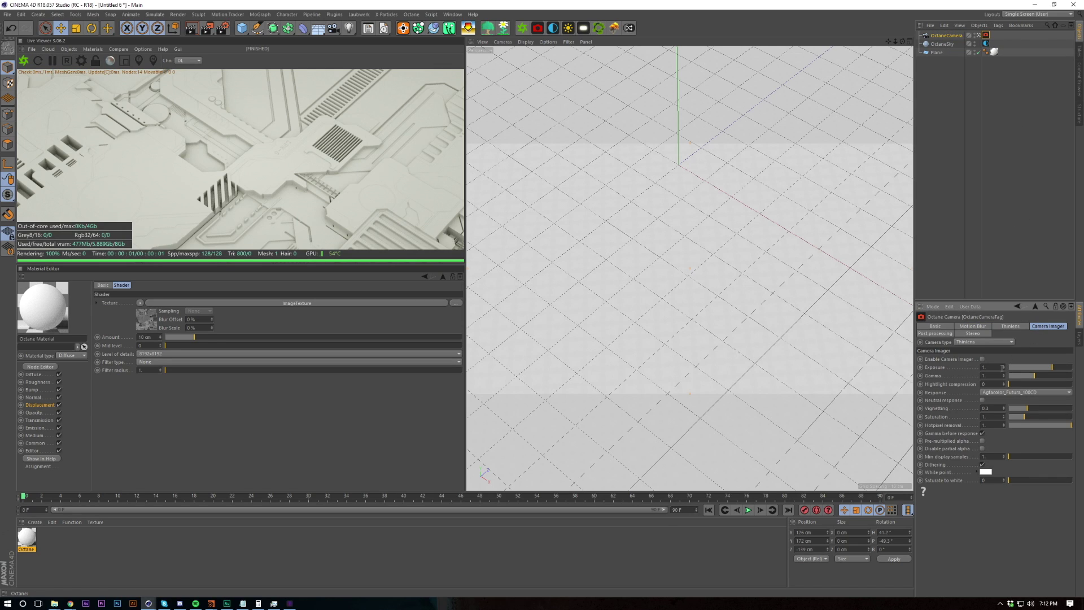
{"action": "left_click", "coordinate": [983, 359]}
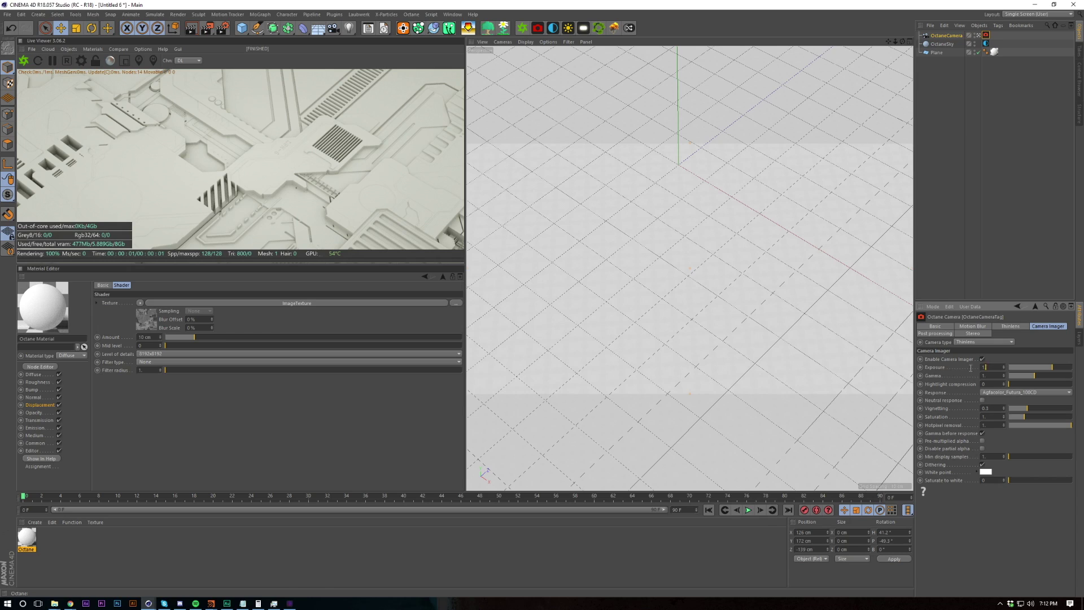
{"action": "key", "text": "BackSpace"}
{"action": "type", "text": "0.9"}
{"action": "key", "text": "Return"}
{"action": "left_click_drag", "start_coordinate": [994, 375], "coordinate": [846, 399]}
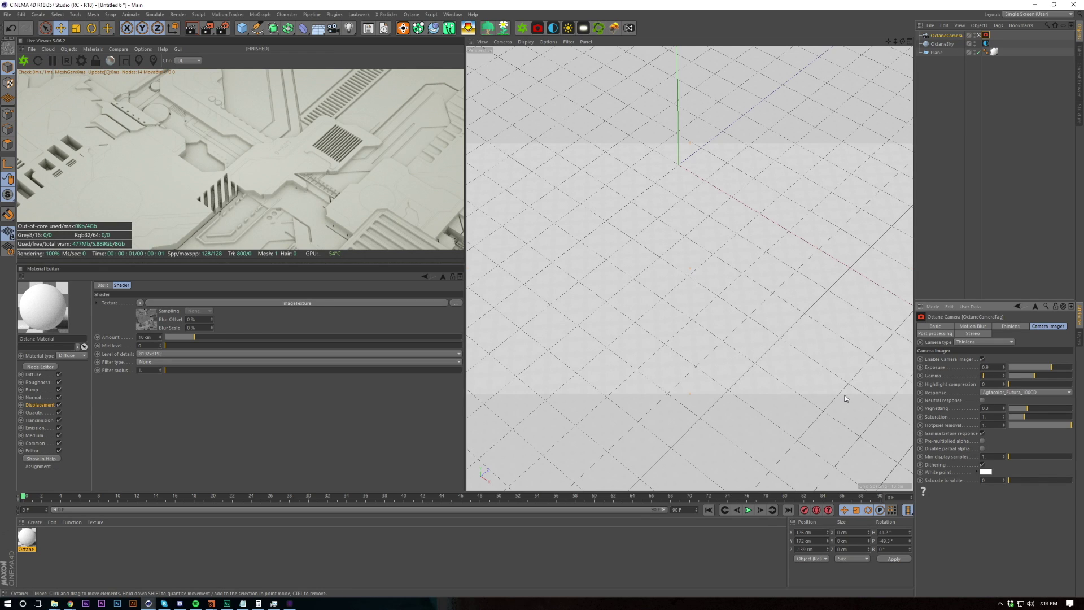
{"action": "type", "text": "0.95"}
{"action": "key", "text": "Return"}
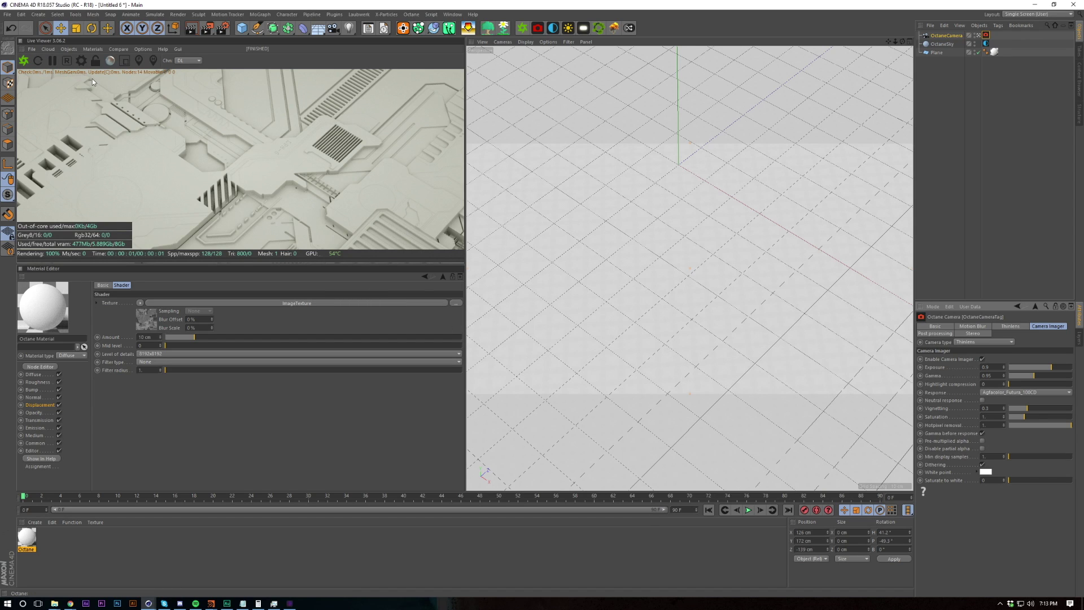
Step: Switch the Octane render kernel to Pathtracing
{"action": "left_click", "coordinate": [81, 61]}
{"action": "scroll", "coordinate": [134, 153], "scroll_direction": "down", "scroll_amount": 1}
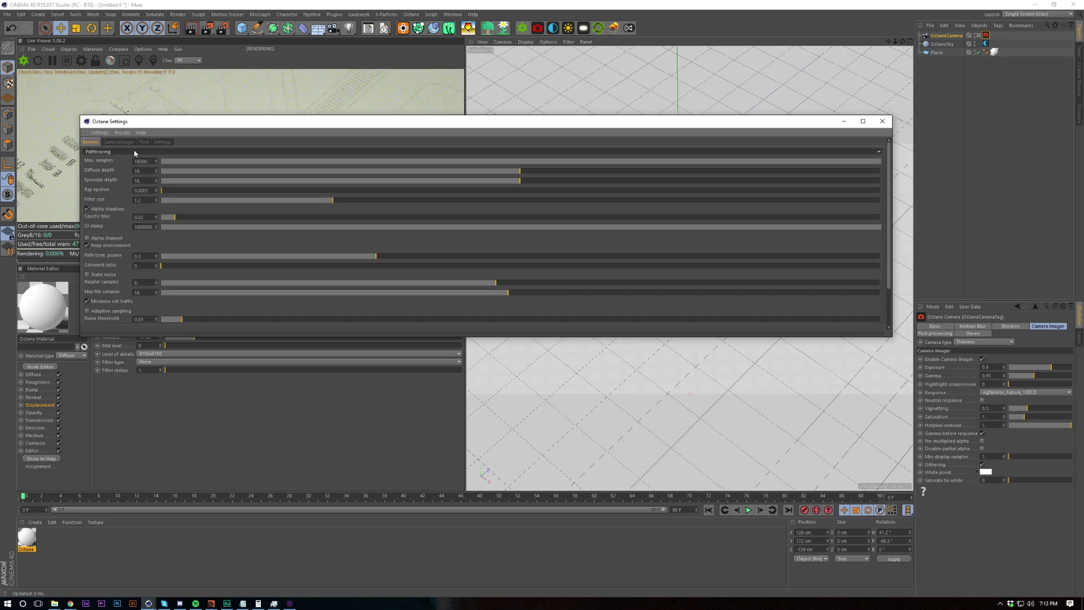
{"action": "left_click", "coordinate": [882, 121]}
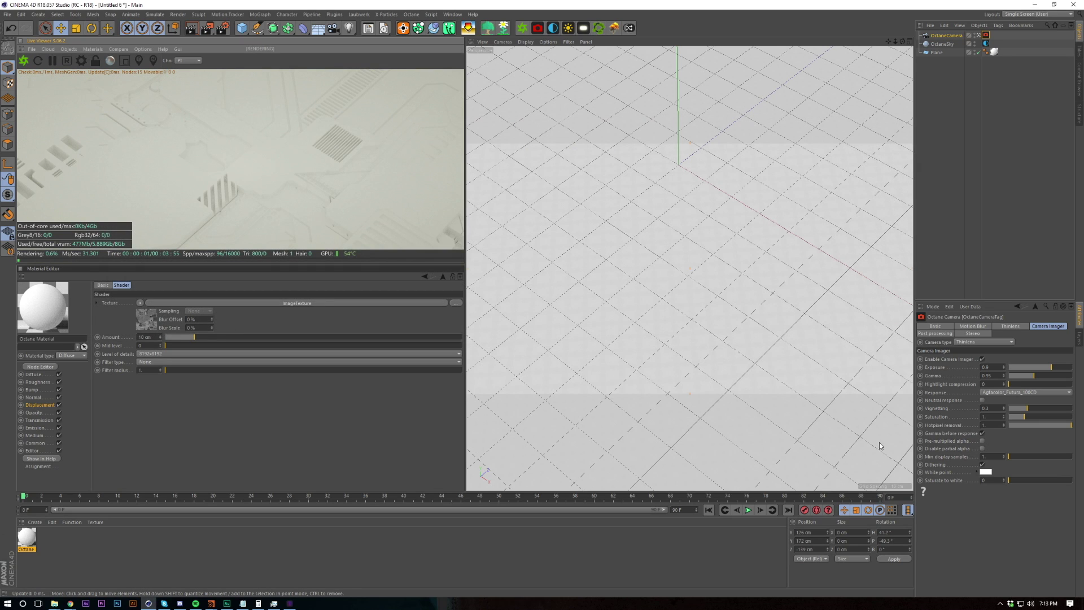
Step: In the camera imager, set vignetting to 0, hotpixel removal to 0.5 and the response to Linear
{"action": "left_click_drag", "start_coordinate": [1024, 409], "coordinate": [929, 416]}
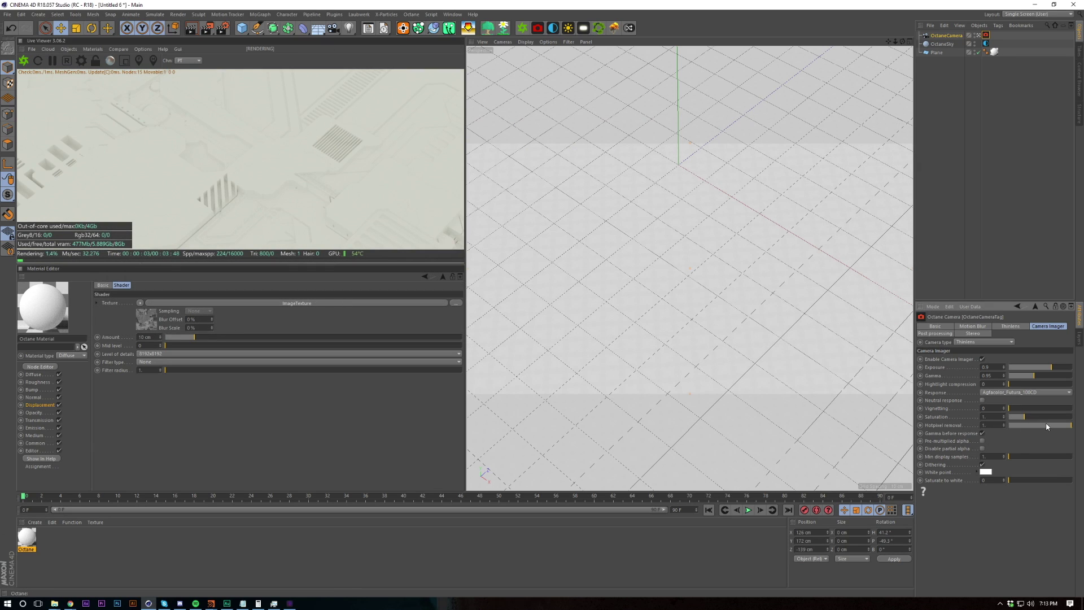
{"action": "left_click_drag", "start_coordinate": [1050, 427], "coordinate": [1045, 425]}
{"action": "double_click", "coordinate": [998, 425]}
{"action": "type", "text": "0.5"}
{"action": "key", "text": "Return"}
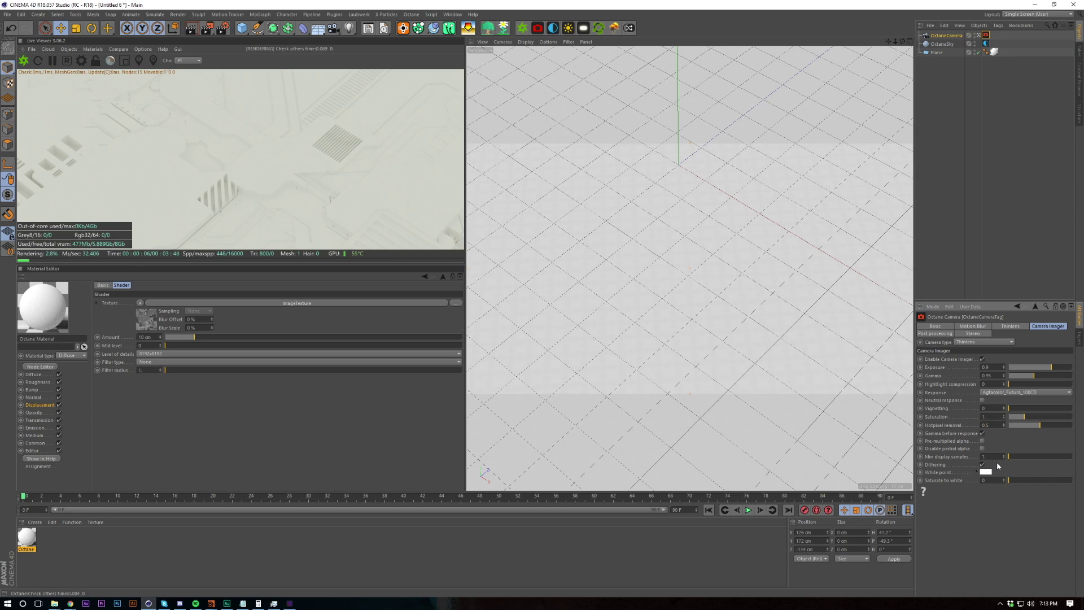
{"action": "left_click", "coordinate": [1010, 394]}
{"action": "left_click", "coordinate": [1005, 490]}
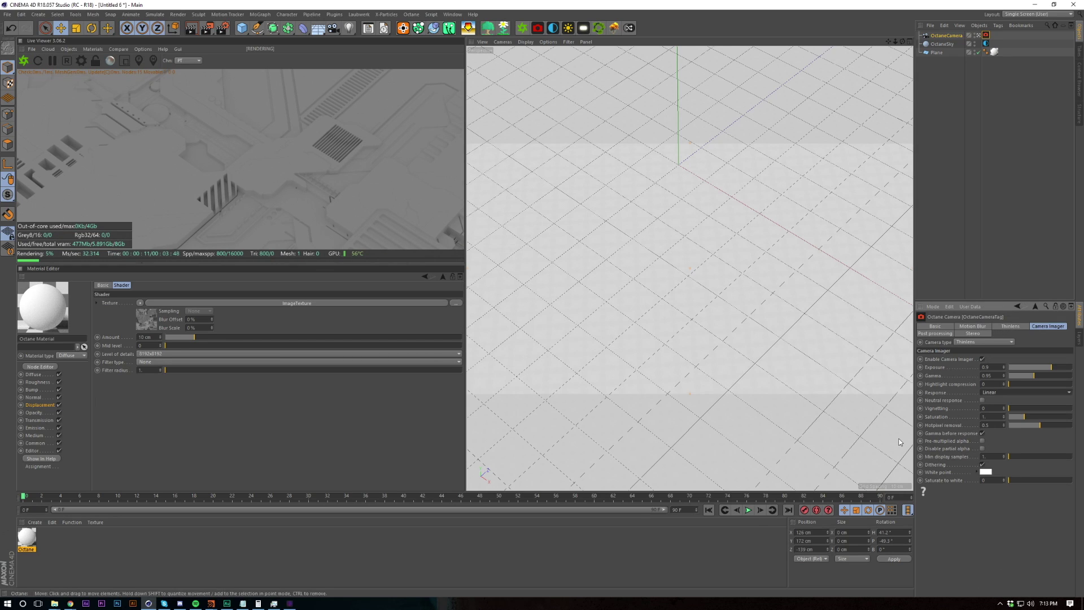
{"action": "left_click", "coordinate": [931, 333]}
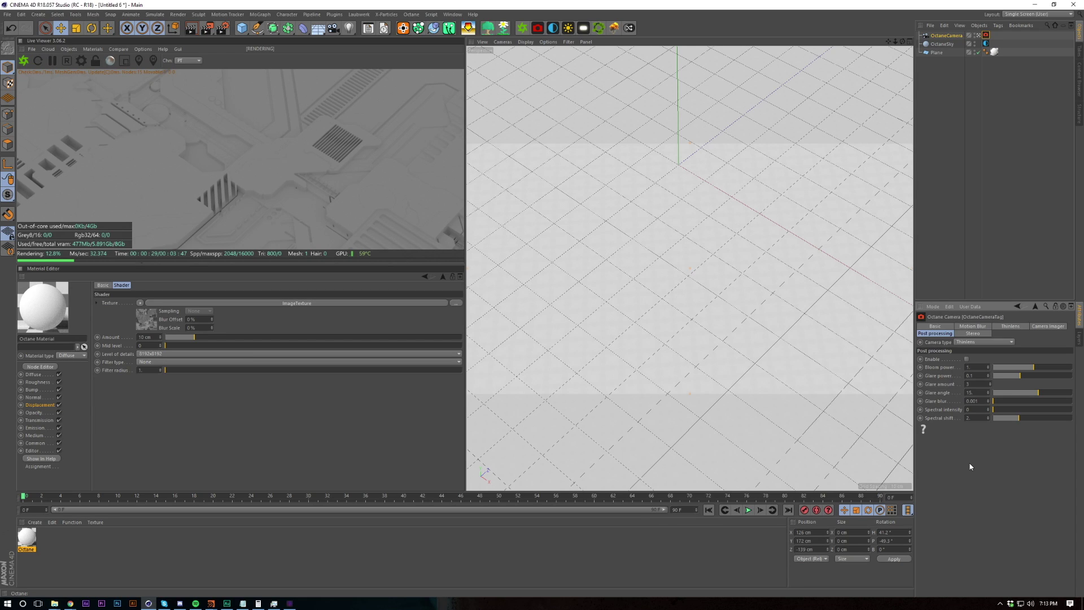
{"action": "left_click", "coordinate": [1007, 272]}
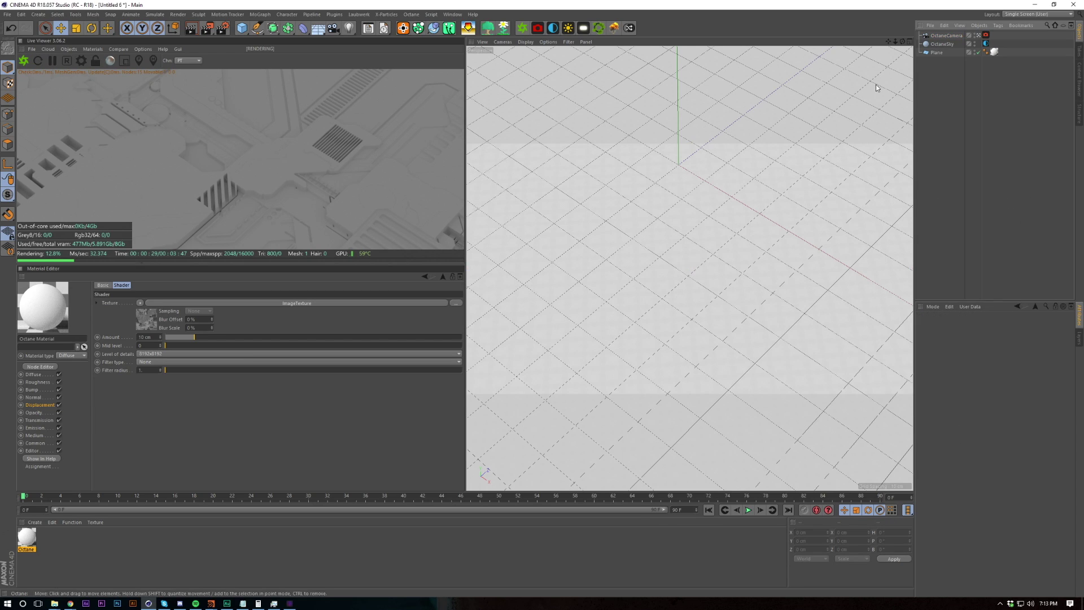
{"action": "left_click", "coordinate": [986, 35]}
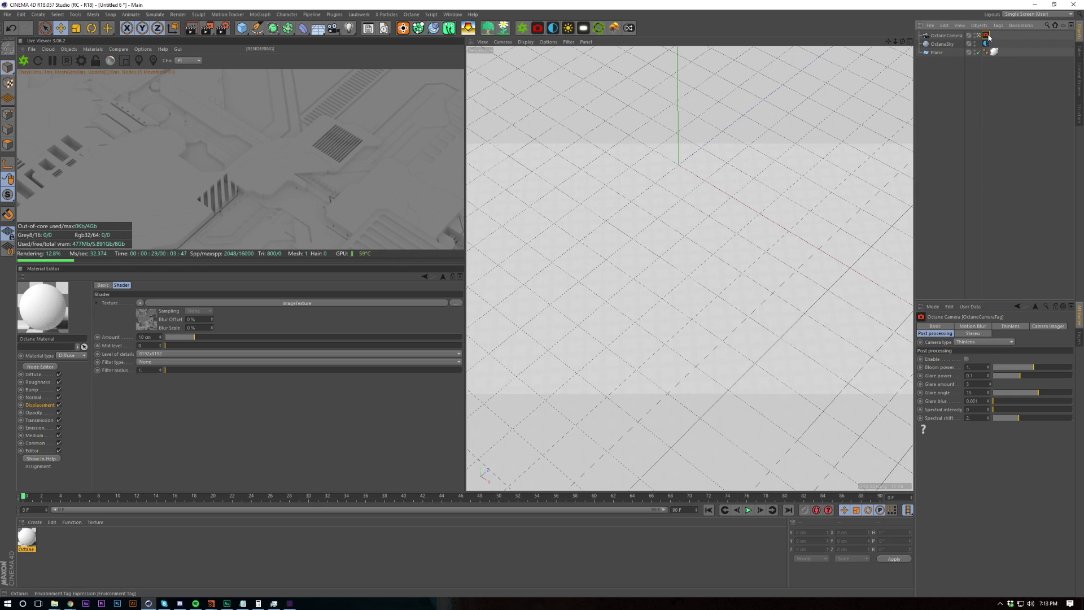
Step: Lower the OctaneSky environment's power to its minimum
{"action": "left_click", "coordinate": [986, 44]}
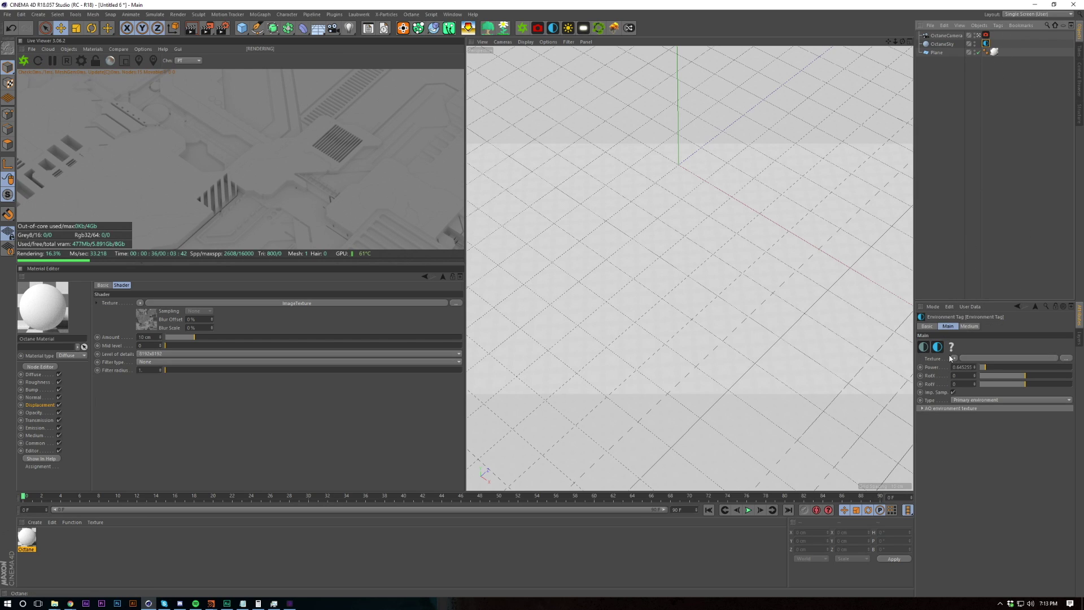
{"action": "left_click_drag", "start_coordinate": [994, 366], "coordinate": [960, 367]}
{"action": "left_click", "coordinate": [982, 273]}
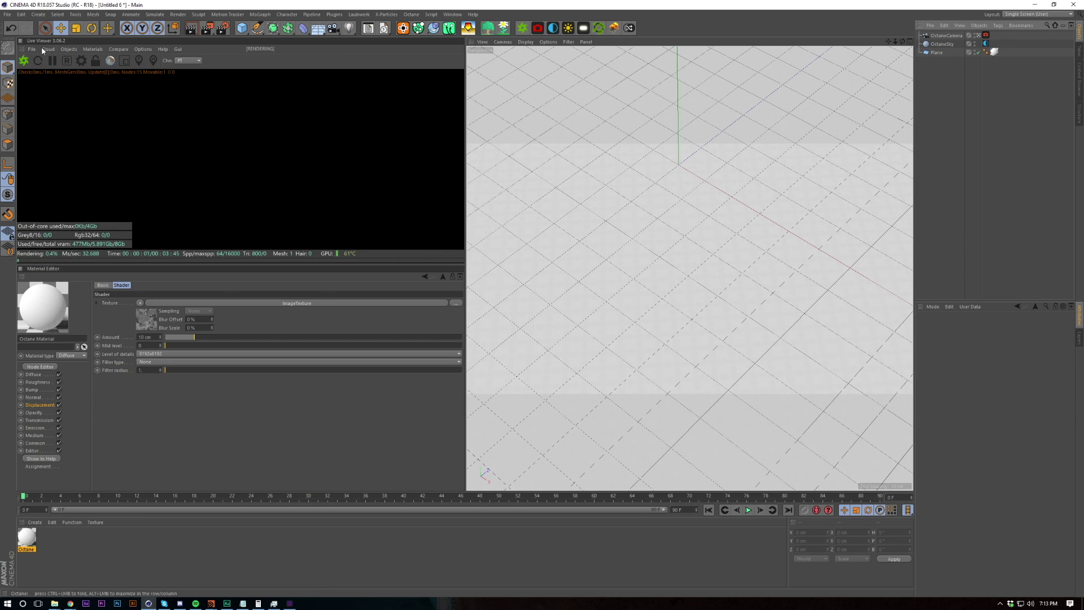
Step: Add an Octane area light with camera visibility turned off and general visibility of about 0.22
{"action": "left_click", "coordinate": [73, 50]}
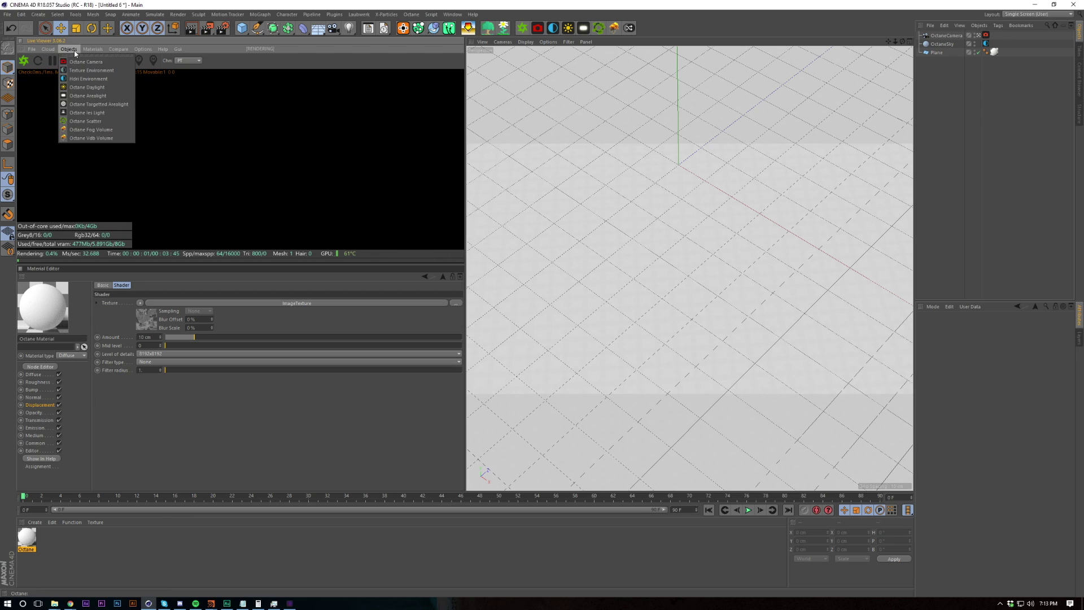
{"action": "left_click", "coordinate": [88, 96]}
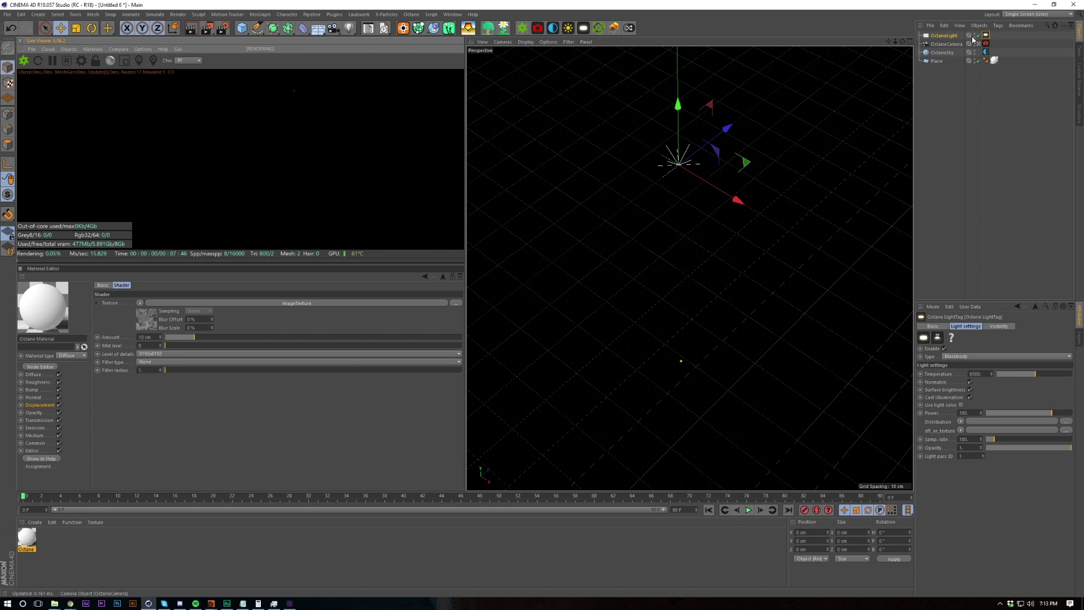
{"action": "left_click", "coordinate": [986, 35]}
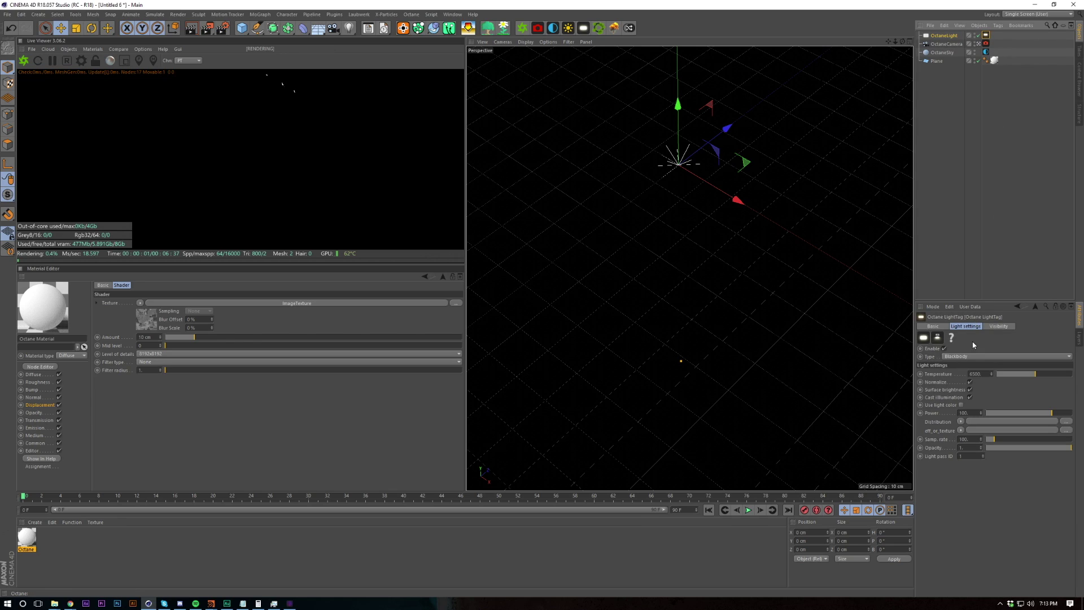
{"action": "left_click", "coordinate": [999, 326]}
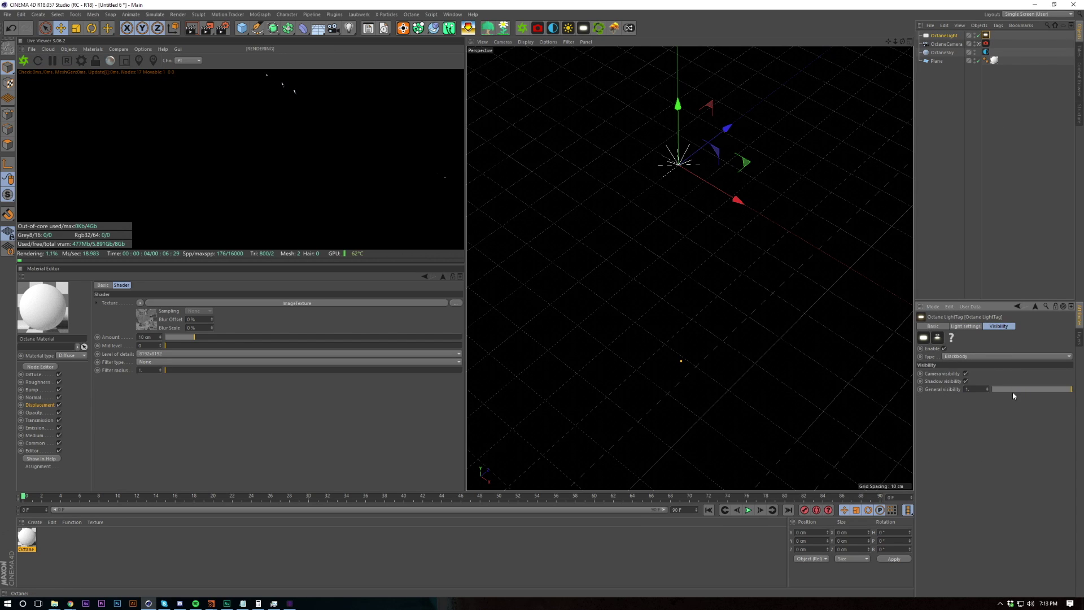
{"action": "left_click", "coordinate": [1010, 389]}
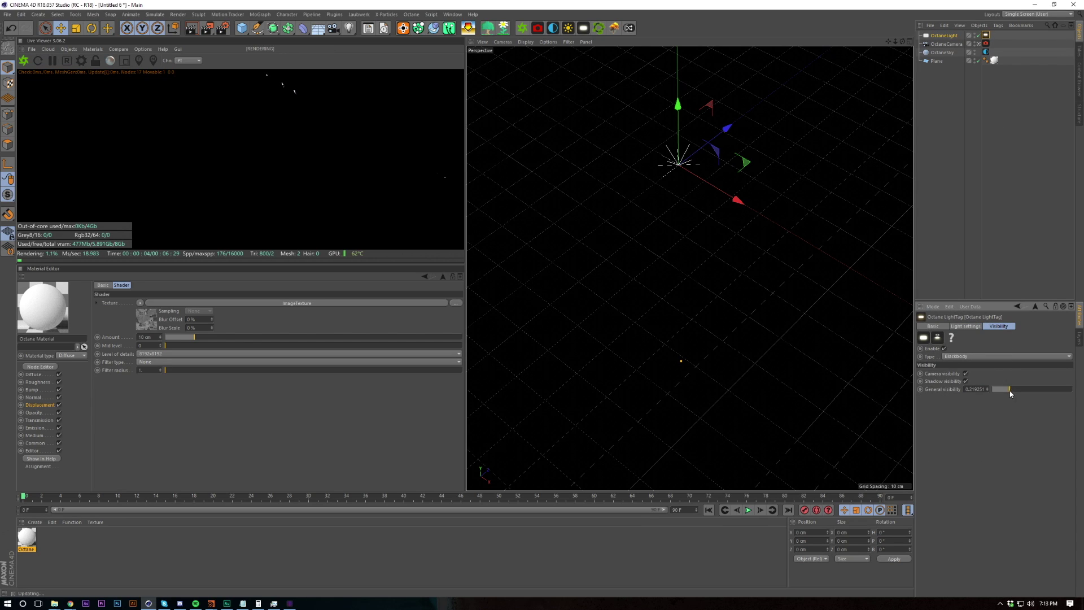
{"action": "left_click", "coordinate": [966, 374]}
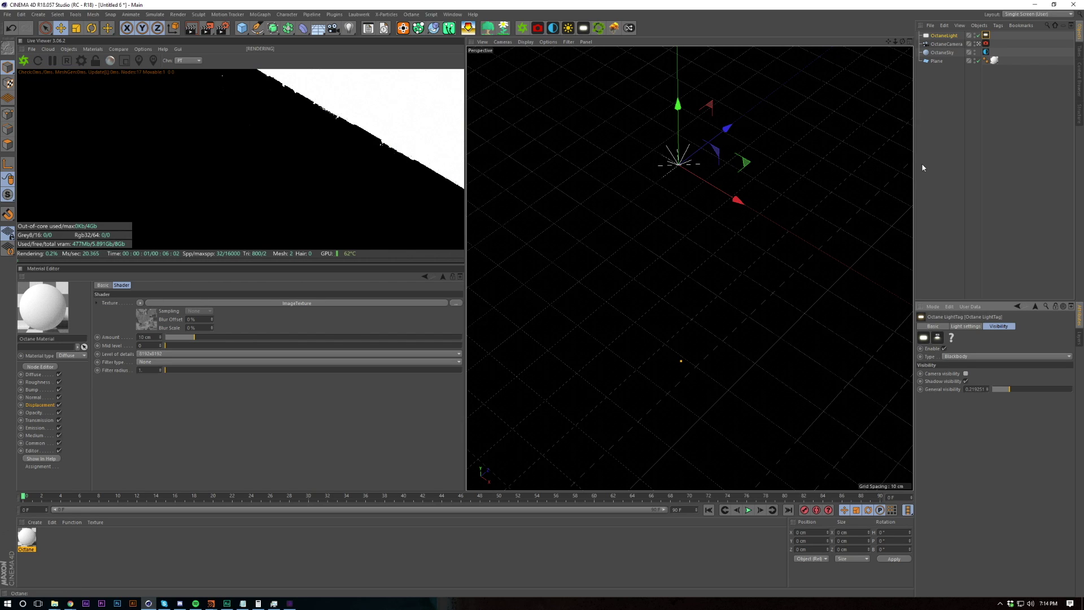
Step: Resize the rectangular area light to 76 cm in both X and Y
{"action": "left_click", "coordinate": [943, 35]}
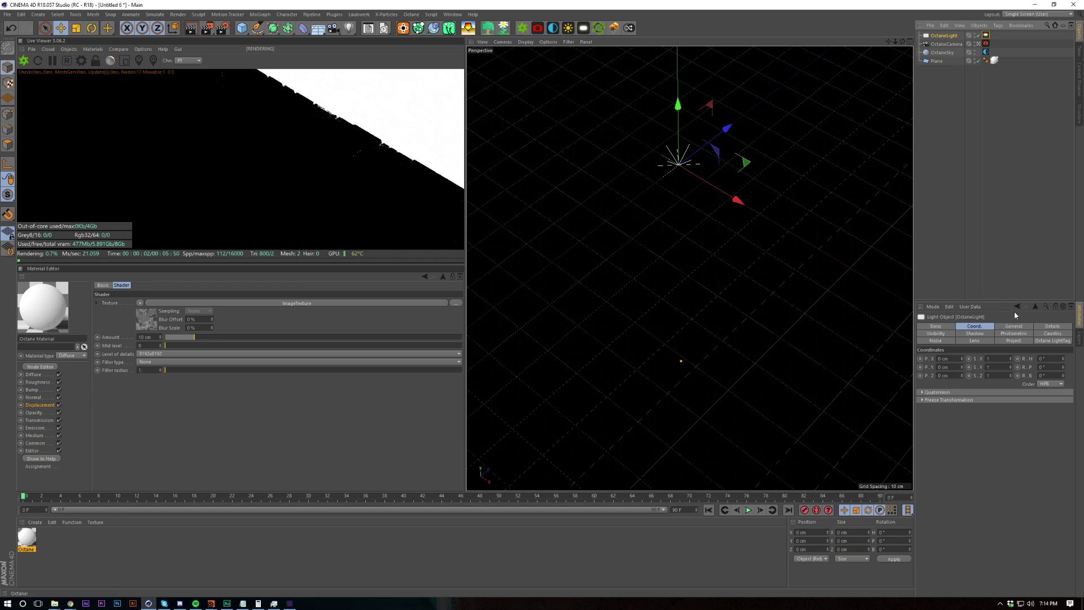
{"action": "left_click", "coordinate": [1018, 326]}
{"action": "left_click", "coordinate": [1042, 326]}
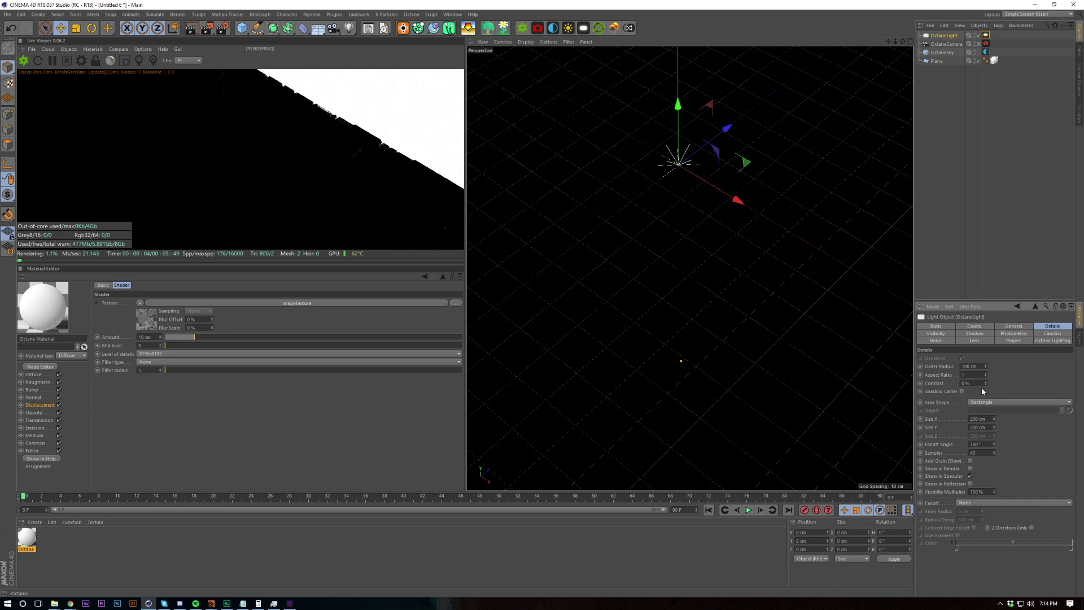
{"action": "left_click_drag", "start_coordinate": [995, 423], "coordinate": [994, 449]}
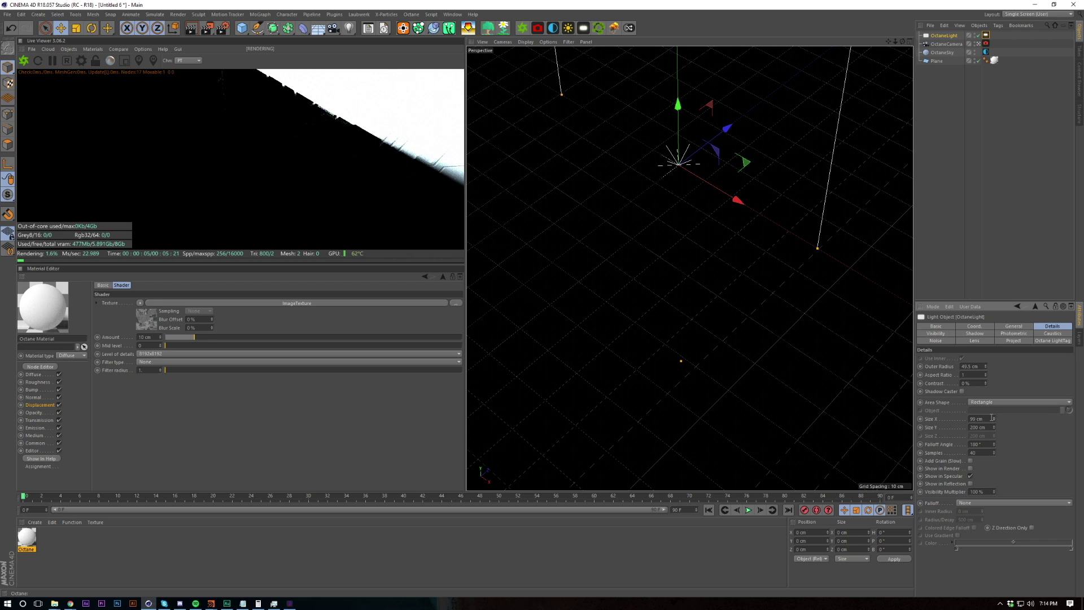
{"action": "mouse_move", "coordinate": [997, 420]}
{"action": "left_mouse_down"}
{"action": "mouse_move", "coordinate": [997, 432]}
{"action": "mouse_move", "coordinate": [995, 422]}
{"action": "left_mouse_up"}
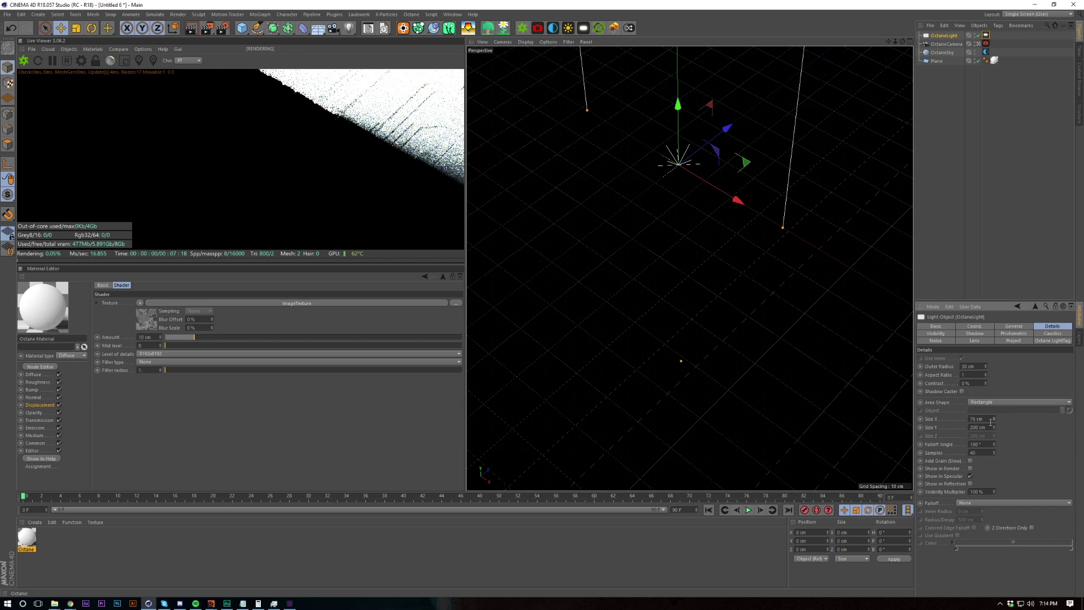
{"action": "double_click", "coordinate": [988, 418]}
{"action": "key", "text": "ctrl+c"}
{"action": "double_click", "coordinate": [987, 427]}
{"action": "key", "text": "ctrl+v"}
{"action": "left_click", "coordinate": [1031, 430]}
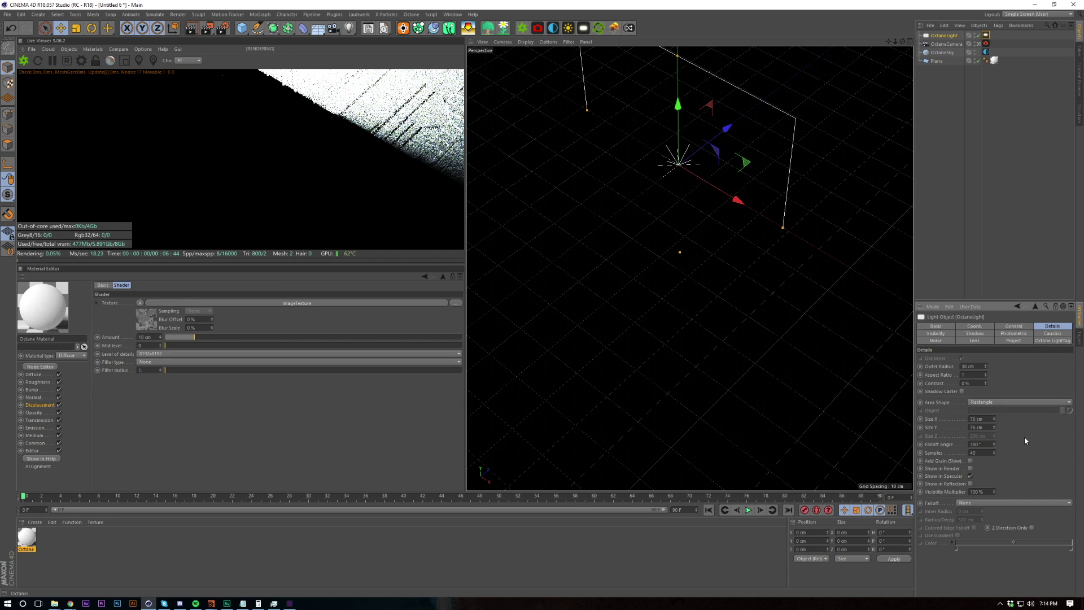
Step: Move the rectangular area light back along Z to about -196 cm
{"action": "mouse_move", "coordinate": [724, 125]}
{"action": "left_mouse_down"}
{"action": "mouse_move", "coordinate": [649, 206]}
{"action": "mouse_move", "coordinate": [750, 171]}
{"action": "mouse_move", "coordinate": [582, 235]}
{"action": "mouse_move", "coordinate": [730, 138]}
{"action": "left_mouse_up"}
{"action": "left_click", "coordinate": [975, 327]}
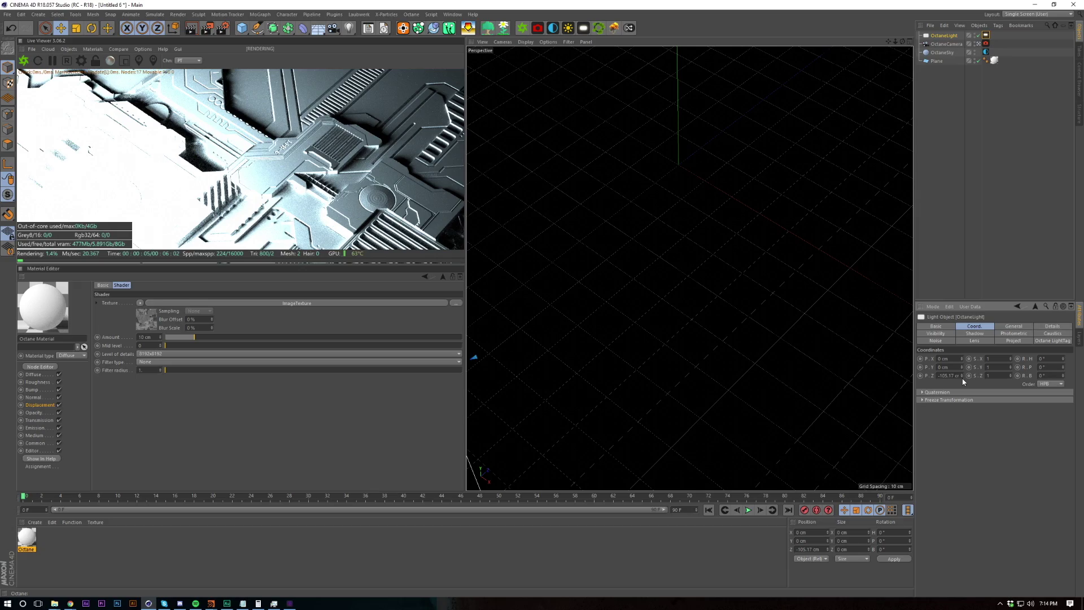
{"action": "left_click_drag", "start_coordinate": [962, 379], "coordinate": [963, 432]}
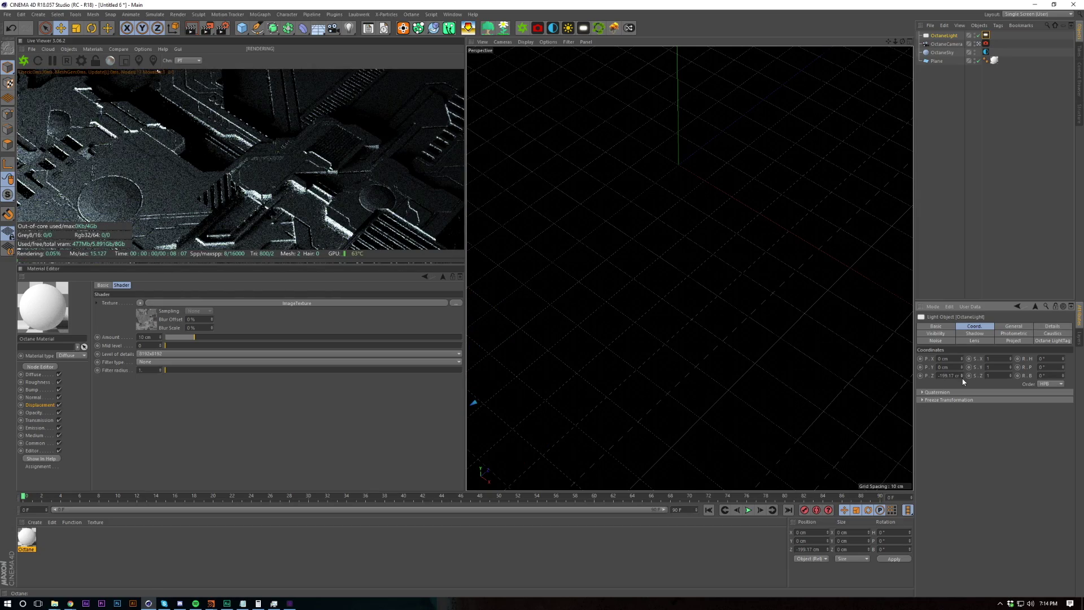
{"action": "left_click_drag", "start_coordinate": [963, 379], "coordinate": [963, 377]}
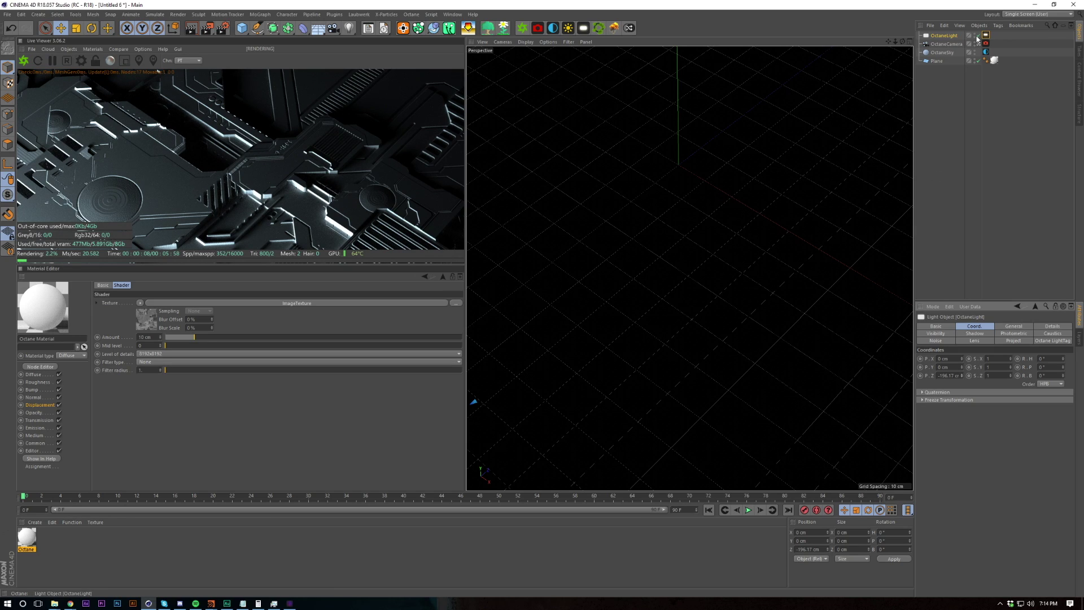
Step: Duplicate the area light and name the two lights "red" and "white"
{"action": "left_click", "coordinate": [944, 36]}
{"action": "key", "text": "ctrl+c"}
{"action": "key", "text": "ctrl+v"}
{"action": "double_click", "coordinate": [943, 36]}
{"action": "type", "text": "red"}
{"action": "key", "text": "Return"}
{"action": "double_click", "coordinate": [949, 44]}
{"action": "type", "text": "white"}
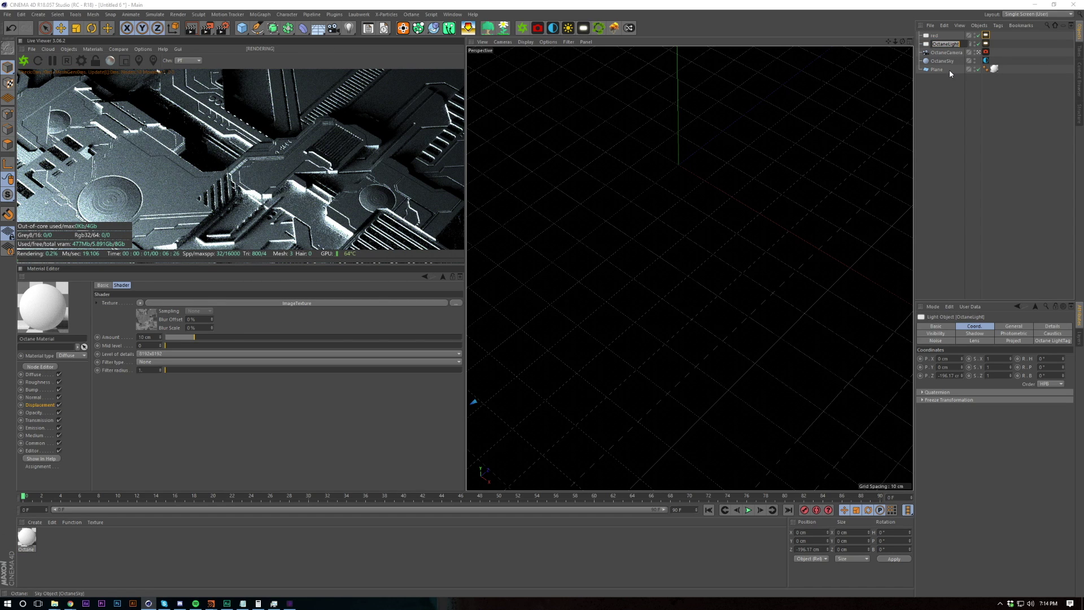
{"action": "key", "text": "Return"}
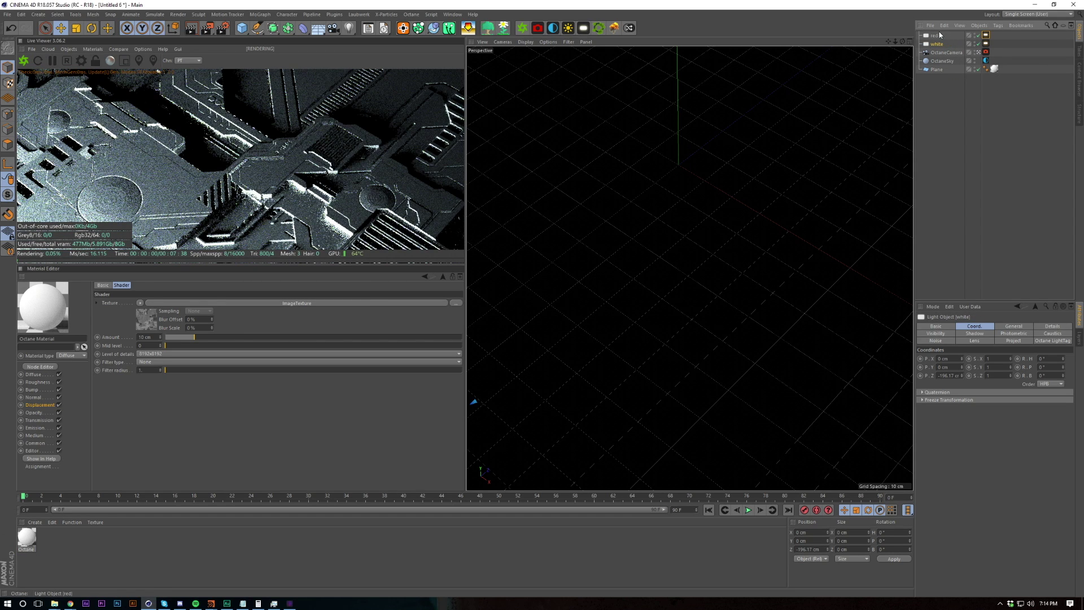
Step: Set the red light's heading to 180° and reposition it at about 45.8 cm in X and 15 cm in Z
{"action": "left_click", "coordinate": [939, 35]}
{"action": "left_click_drag", "start_coordinate": [1052, 358], "coordinate": [739, 370]}
{"action": "type", "text": "180"}
{"action": "key", "text": "Return"}
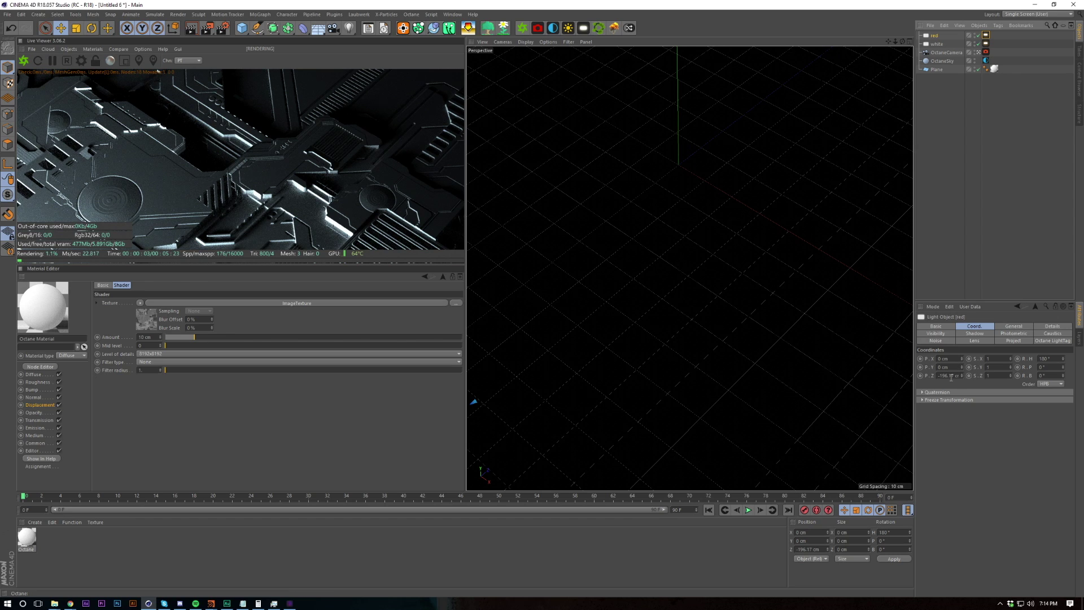
{"action": "left_click_drag", "start_coordinate": [937, 376], "coordinate": [955, 417]}
{"action": "type", "text": "0"}
{"action": "key", "text": "Return"}
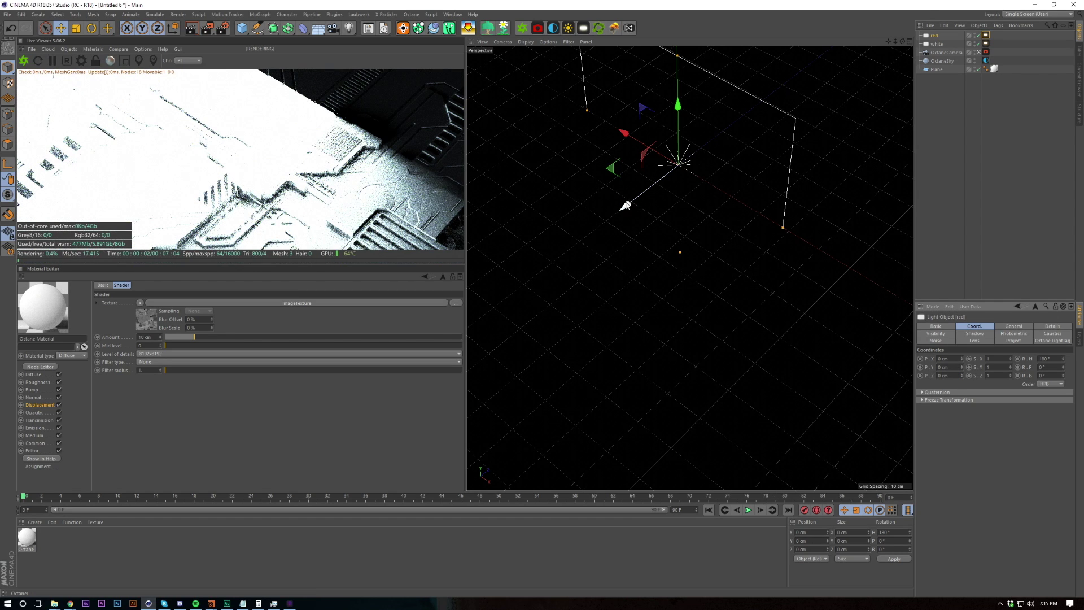
{"action": "left_click_drag", "start_coordinate": [627, 204], "coordinate": [660, 180]}
{"action": "left_click_drag", "start_coordinate": [662, 106], "coordinate": [789, 176]}
Step: Set the red light's blackbody temperature to 500 and its power to 4, then undo the last sampling rate change
{"action": "left_click", "coordinate": [987, 38]}
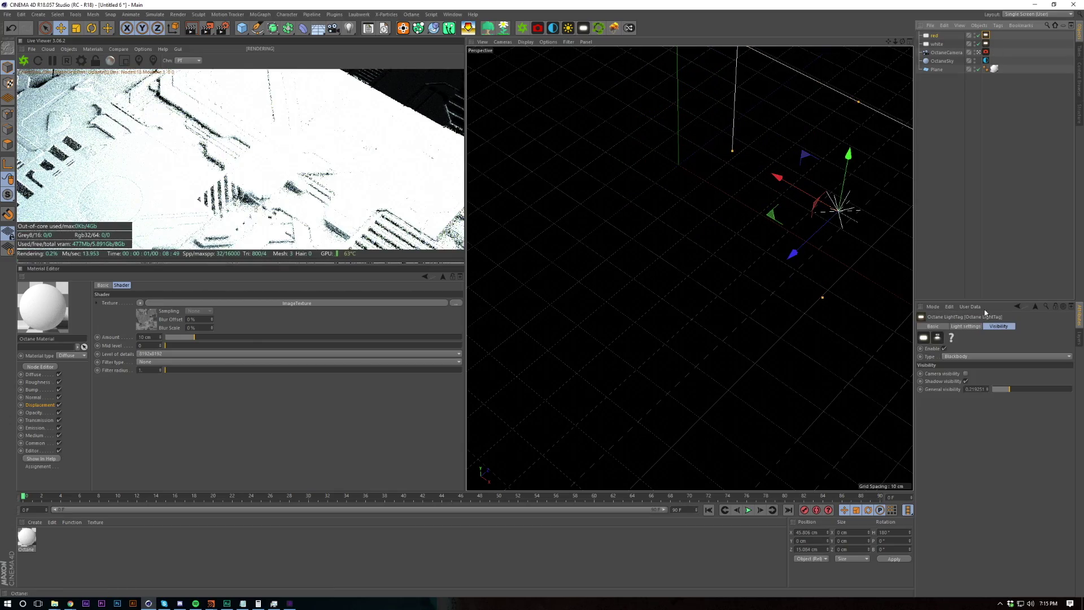
{"action": "left_click", "coordinate": [966, 326]}
{"action": "left_click_drag", "start_coordinate": [985, 373], "coordinate": [823, 368]}
{"action": "type", "text": "500."}
{"action": "key", "text": "Return"}
{"action": "left_click_drag", "start_coordinate": [975, 413], "coordinate": [905, 425]}
{"action": "type", "text": "4"}
{"action": "key", "text": "Return"}
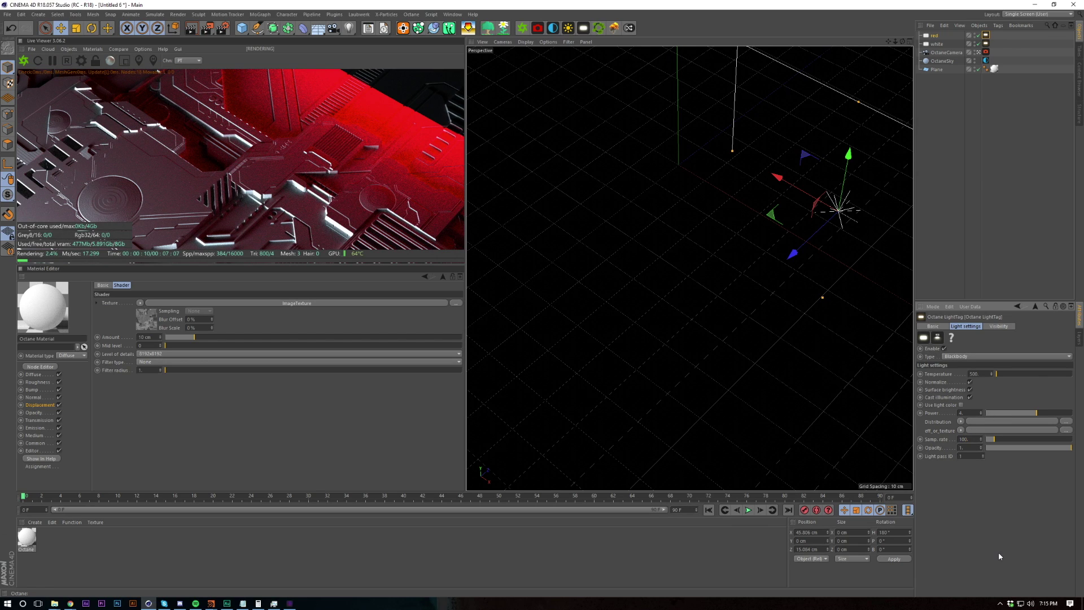
{"action": "key", "text": "ctrl+z"}
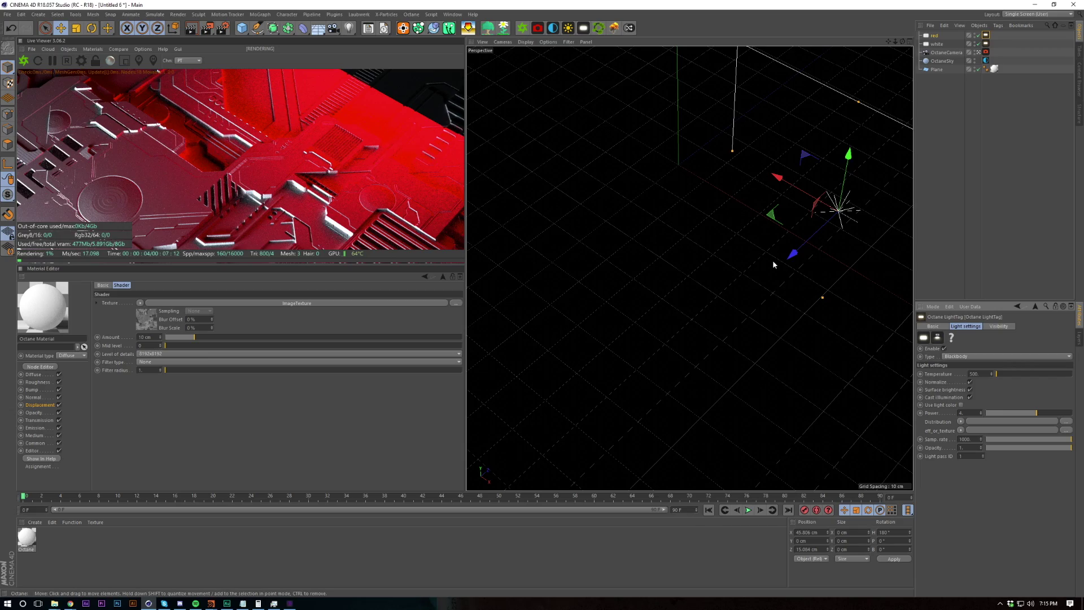
Step: Move the red light farther from the plane, to about 67.7 cm in X and 108.6 cm in Z
{"action": "left_click_drag", "start_coordinate": [792, 255], "coordinate": [741, 302]}
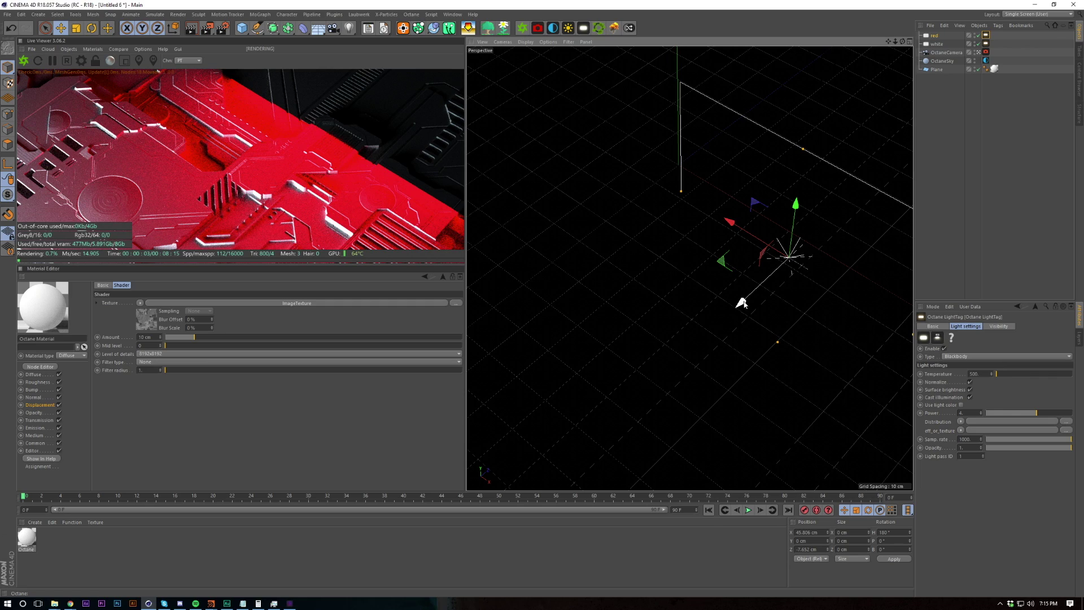
{"action": "left_click_drag", "start_coordinate": [758, 294], "coordinate": [883, 107]}
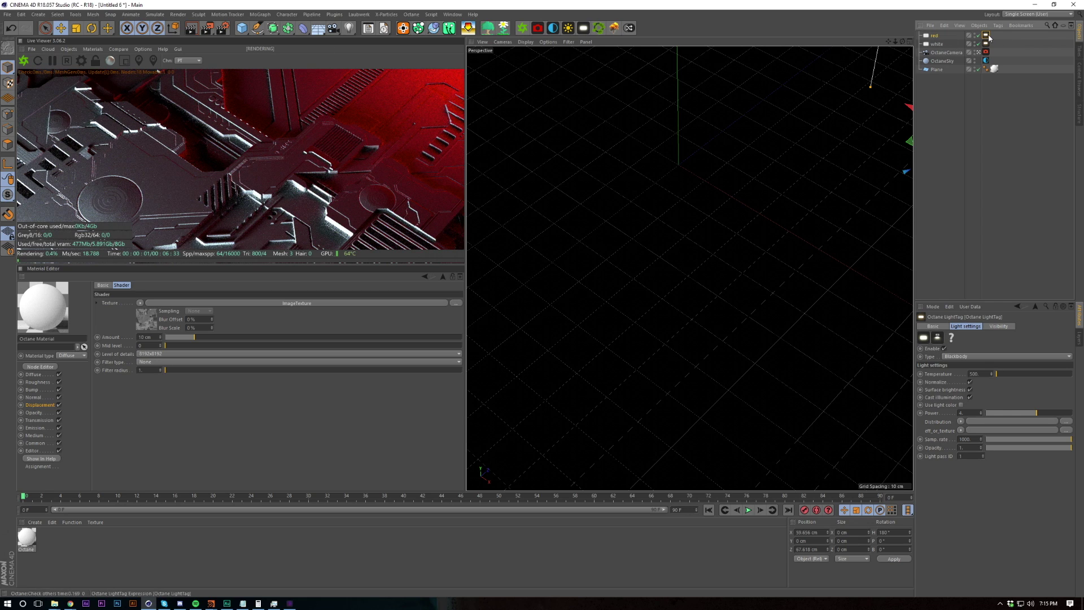
{"action": "left_click", "coordinate": [960, 35]}
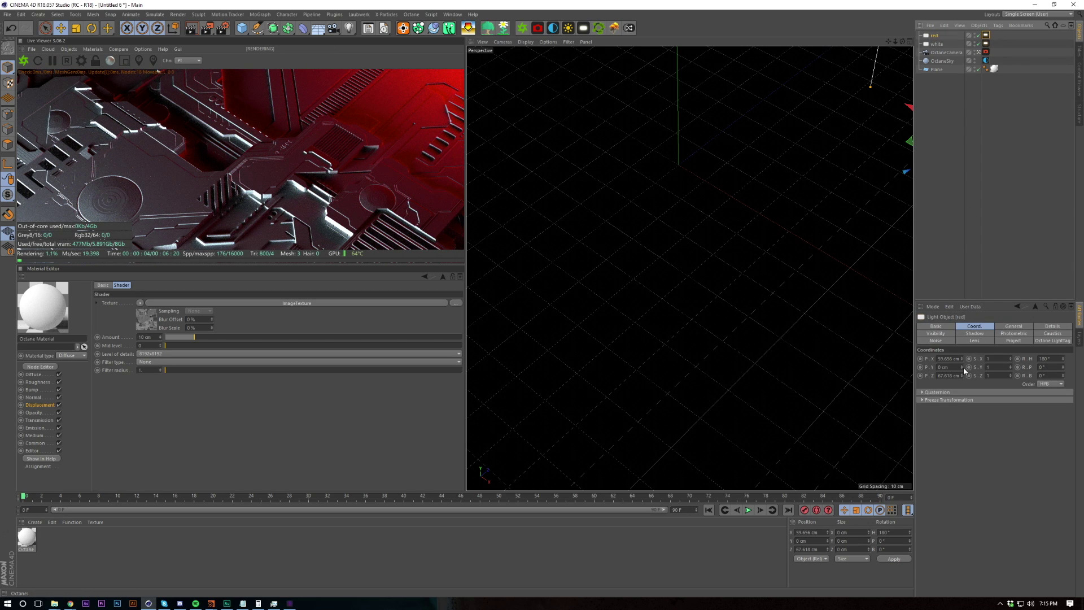
{"action": "mouse_move", "coordinate": [962, 358]}
{"action": "left_mouse_down"}
{"action": "mouse_move", "coordinate": [962, 341]}
{"action": "mouse_move", "coordinate": [963, 376]}
{"action": "left_mouse_up"}
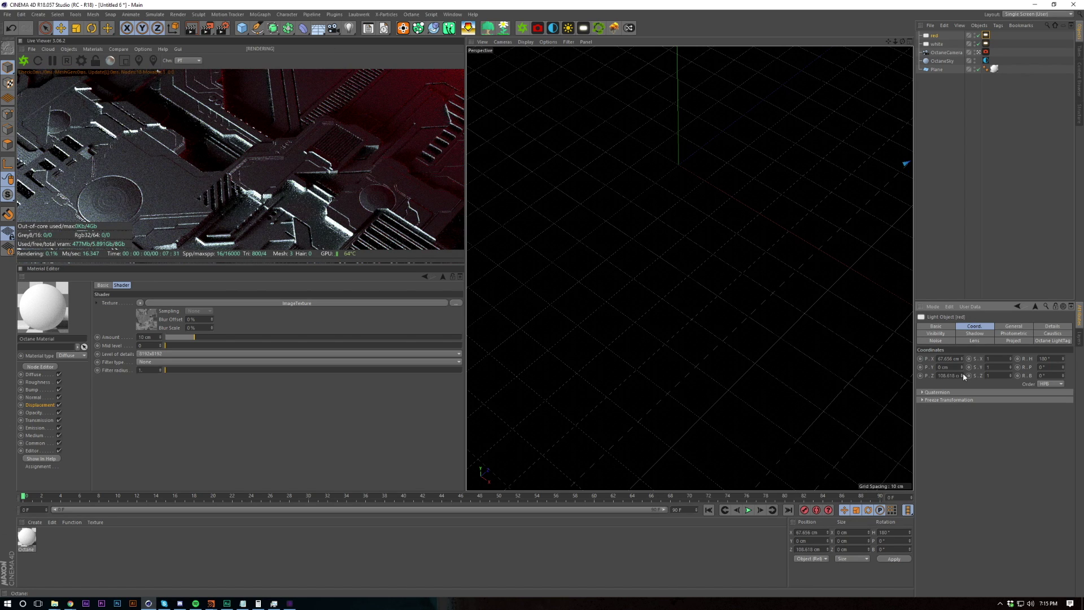
Step: Change the Octane material's type to Glossy and raise its index to about 4.5
{"action": "left_click", "coordinate": [26, 537]}
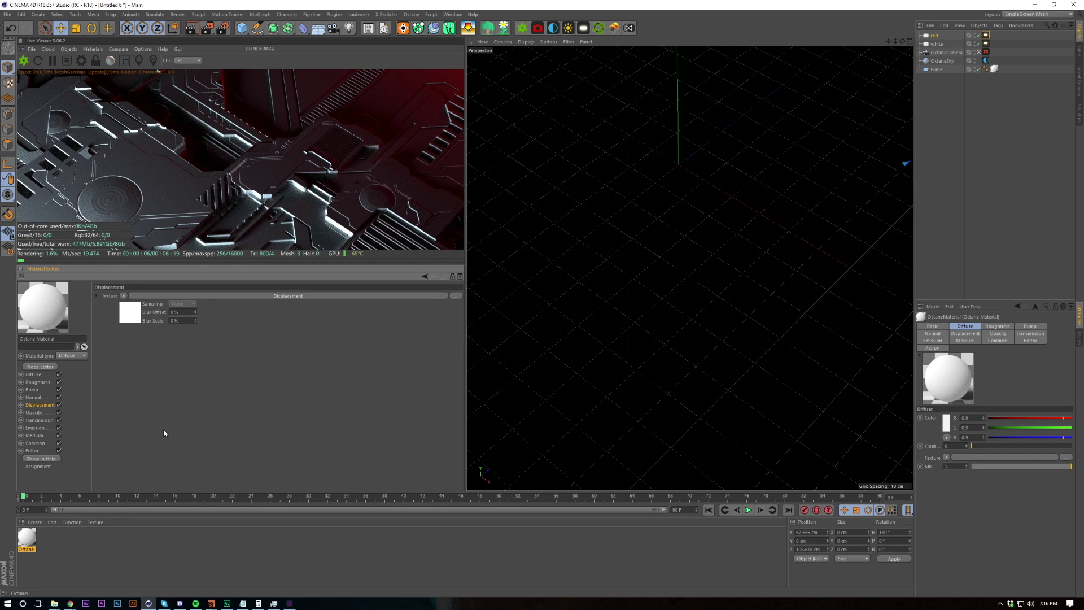
{"action": "left_click", "coordinate": [71, 355]}
{"action": "left_click", "coordinate": [71, 368]}
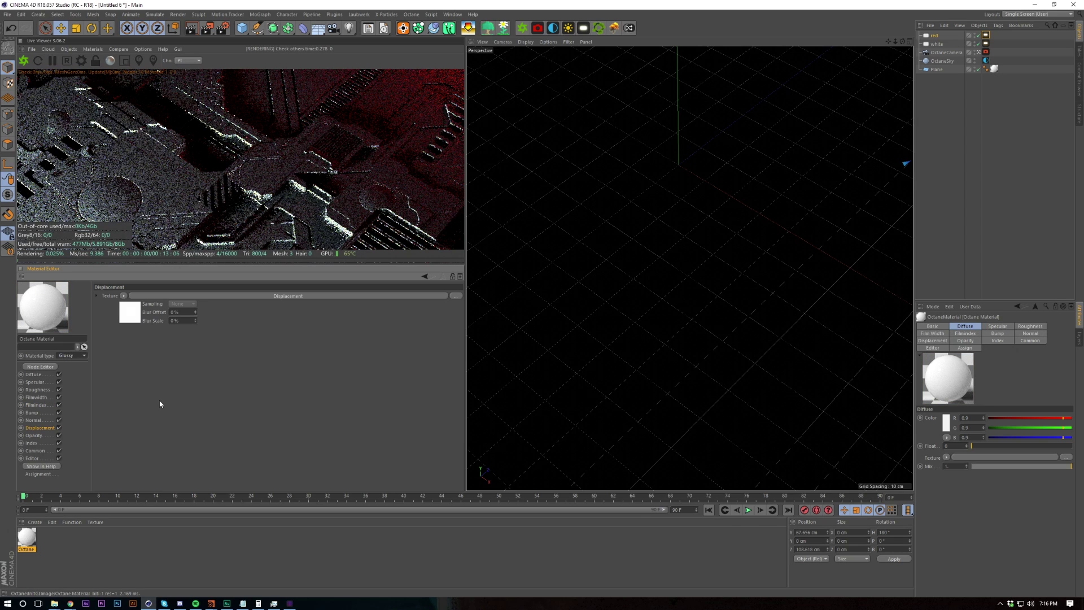
{"action": "left_click", "coordinate": [39, 444]}
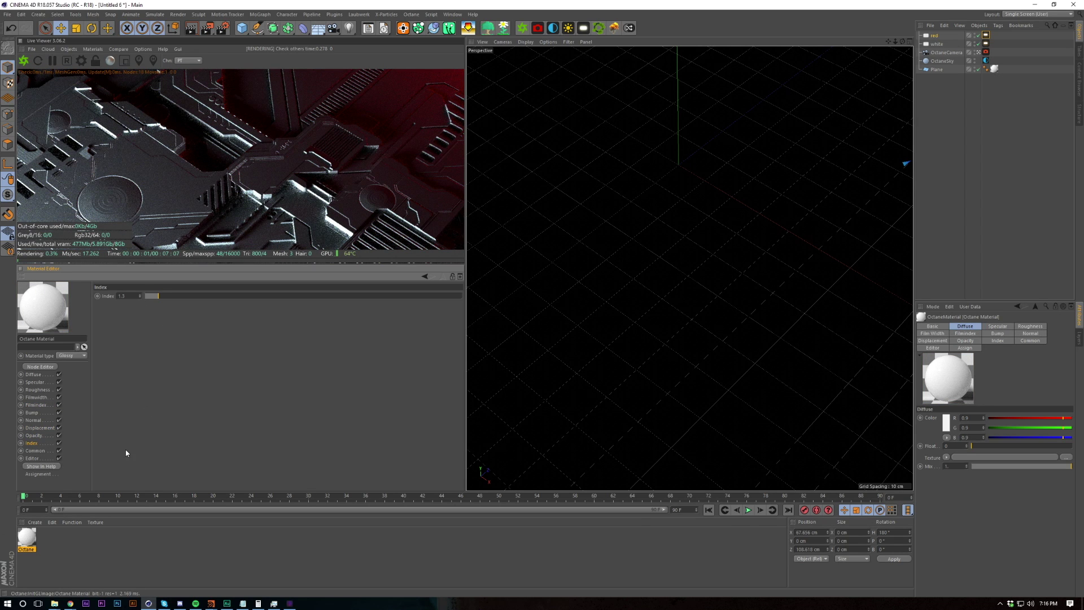
{"action": "left_click_drag", "start_coordinate": [128, 295], "coordinate": [18, 310]}
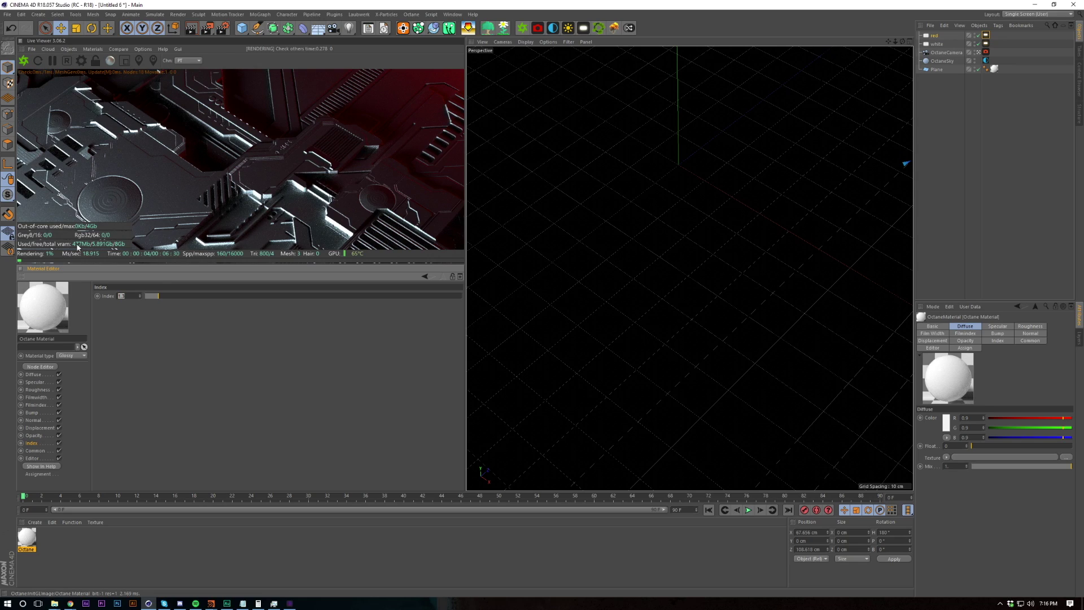
{"action": "left_click_drag", "start_coordinate": [167, 296], "coordinate": [300, 293]}
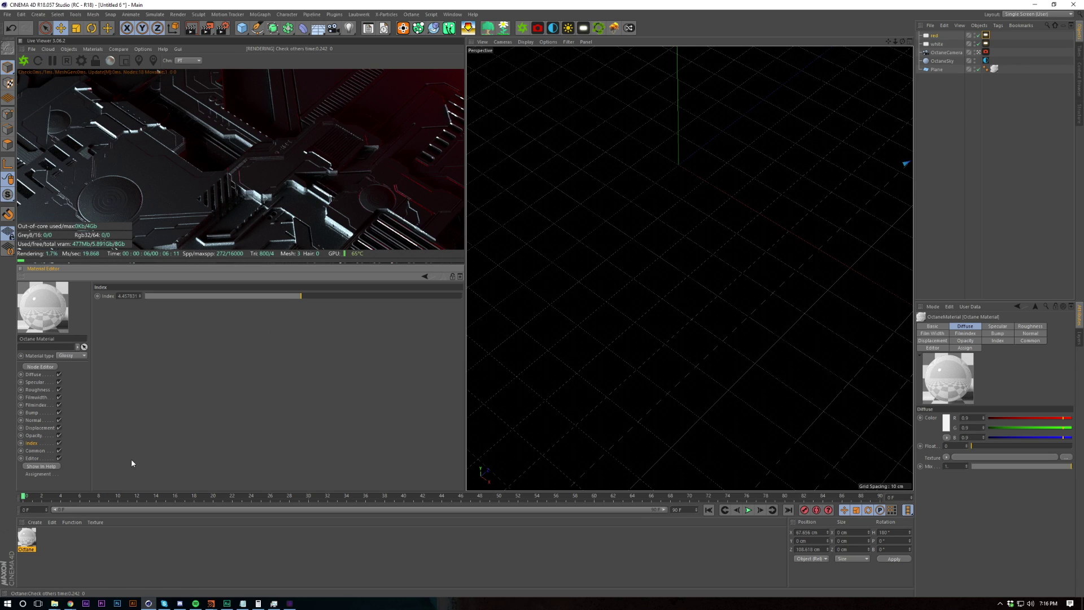
Step: Load Dirt_No2_140x140CM.jpg as an Octane ImageTexture in the material's roughness channel
{"action": "left_click", "coordinate": [37, 390]}
{"action": "left_click", "coordinate": [123, 336]}
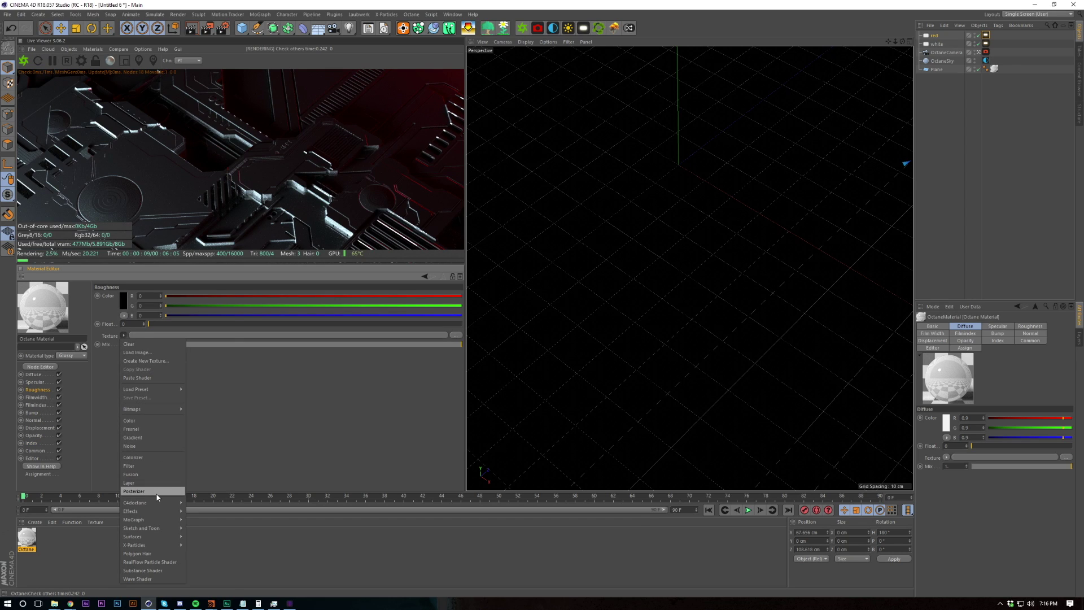
{"action": "mouse_move", "coordinate": [150, 502]}
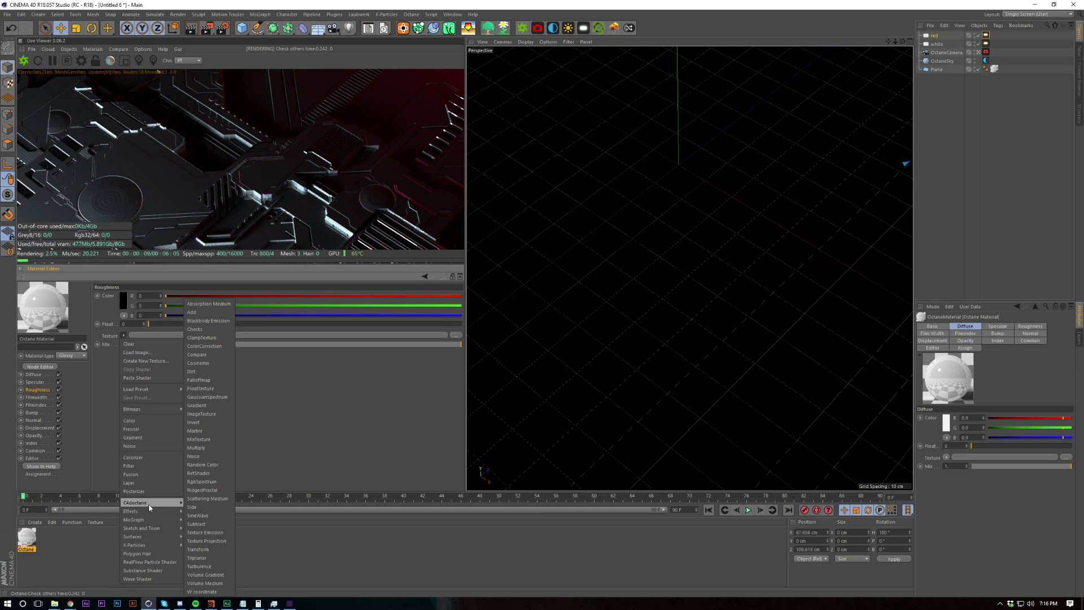
{"action": "left_click", "coordinate": [203, 414]}
{"action": "left_click", "coordinate": [126, 344]}
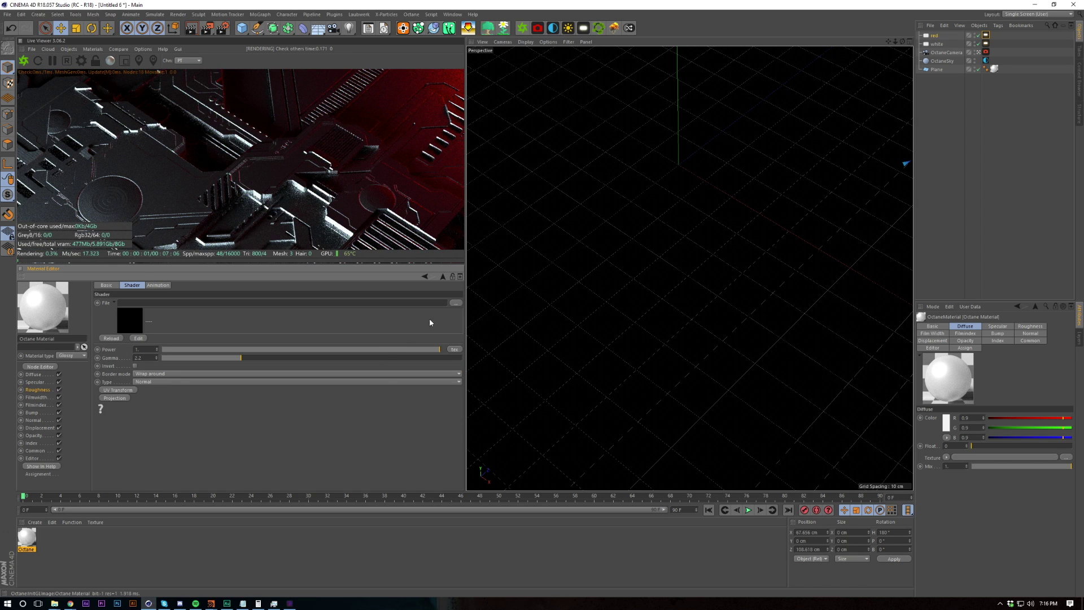
{"action": "left_click", "coordinate": [455, 303]}
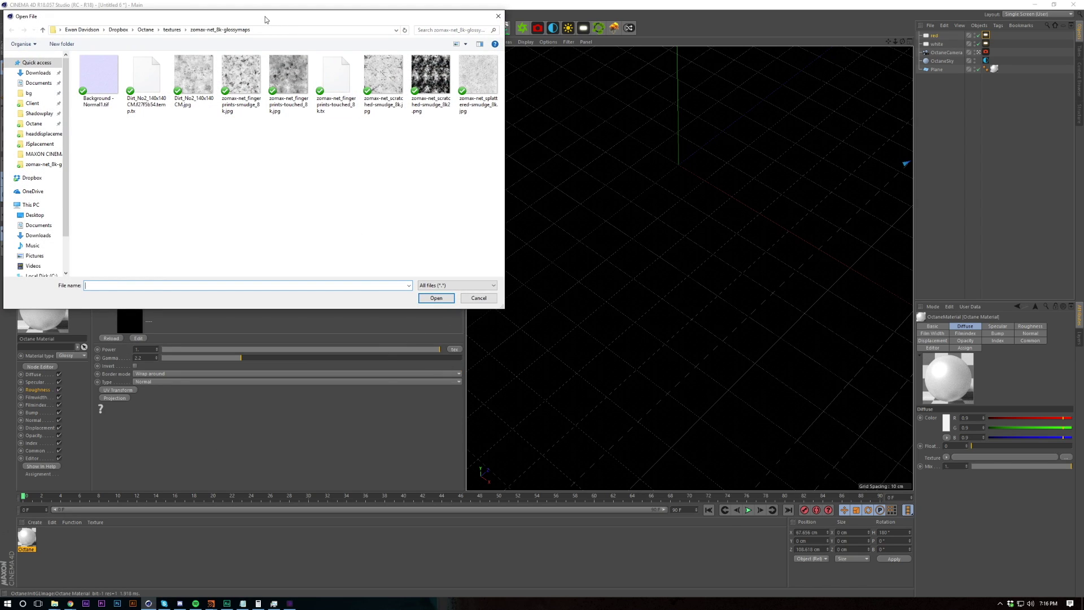
{"action": "left_click_drag", "start_coordinate": [265, 20], "coordinate": [636, 134]}
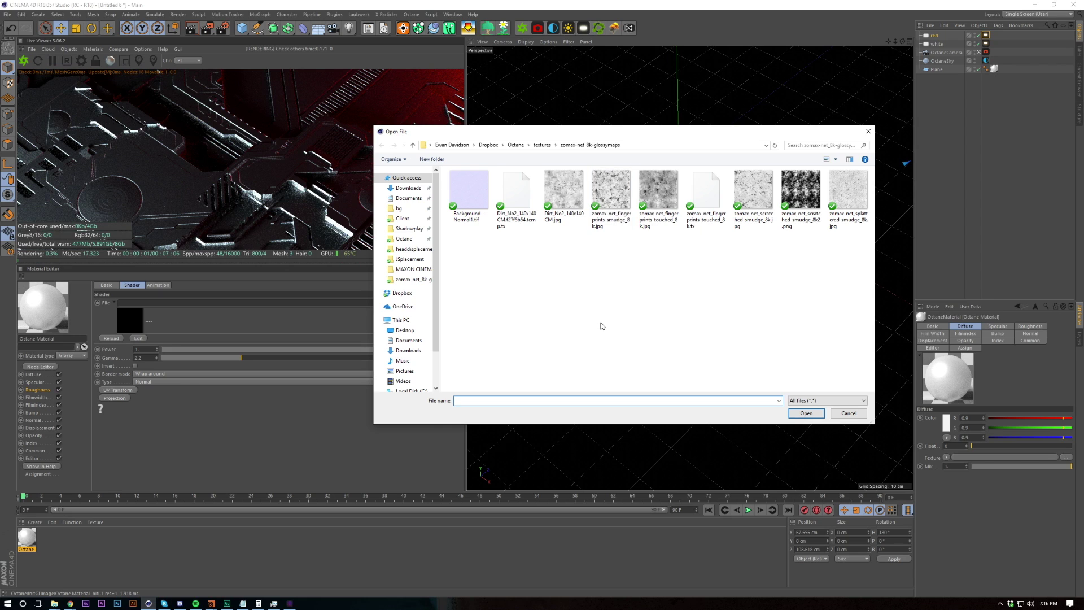
{"action": "double_click", "coordinate": [562, 205]}
{"action": "left_click", "coordinate": [567, 333]}
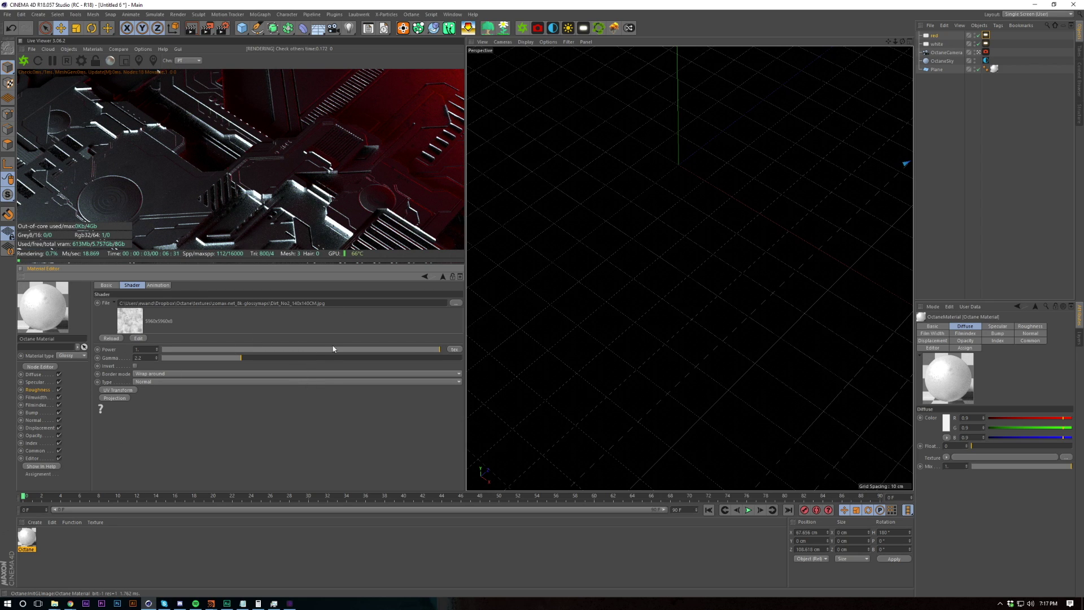
Step: Wrap the roughness image in an Octane Gradient and shift the white knot to about the gradient's middle
{"action": "left_click", "coordinate": [38, 389]}
{"action": "left_click", "coordinate": [124, 338]}
{"action": "mouse_move", "coordinate": [164, 514]}
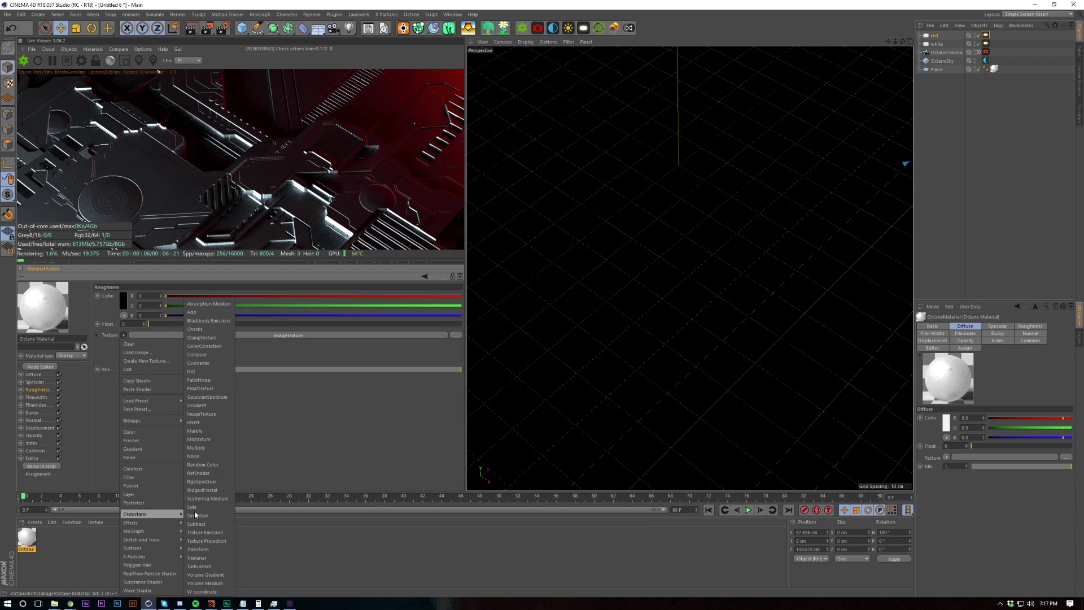
{"action": "left_click", "coordinate": [217, 405]}
{"action": "left_click", "coordinate": [130, 350]}
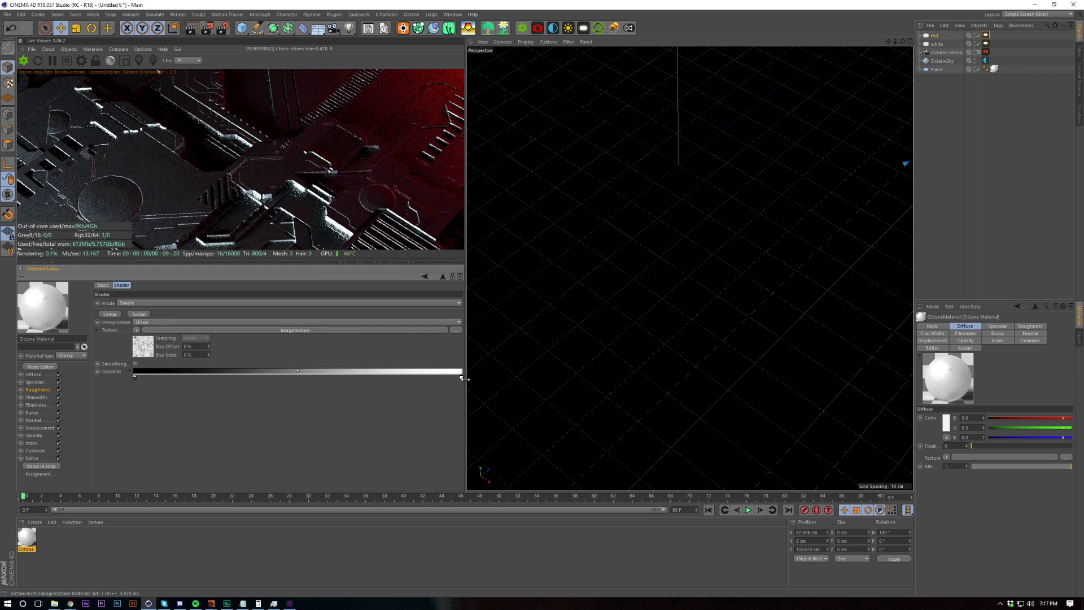
{"action": "left_click_drag", "start_coordinate": [461, 378], "coordinate": [300, 379]}
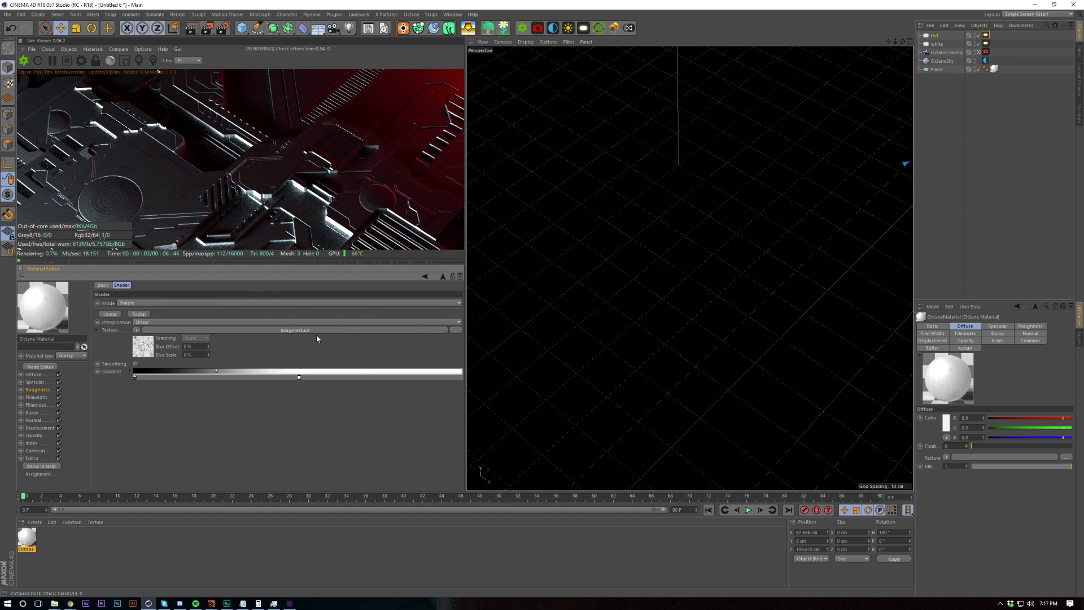
Step: Darken the roughness gradient's white knot to a grey of 51% value
{"action": "double_click", "coordinate": [299, 379]}
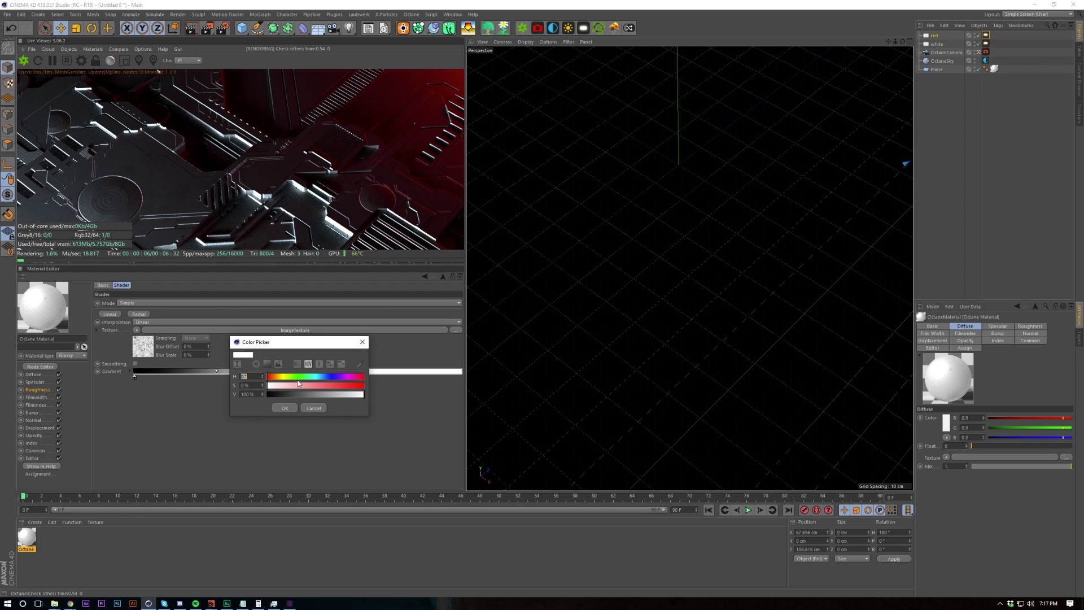
{"action": "left_click", "coordinate": [317, 394]}
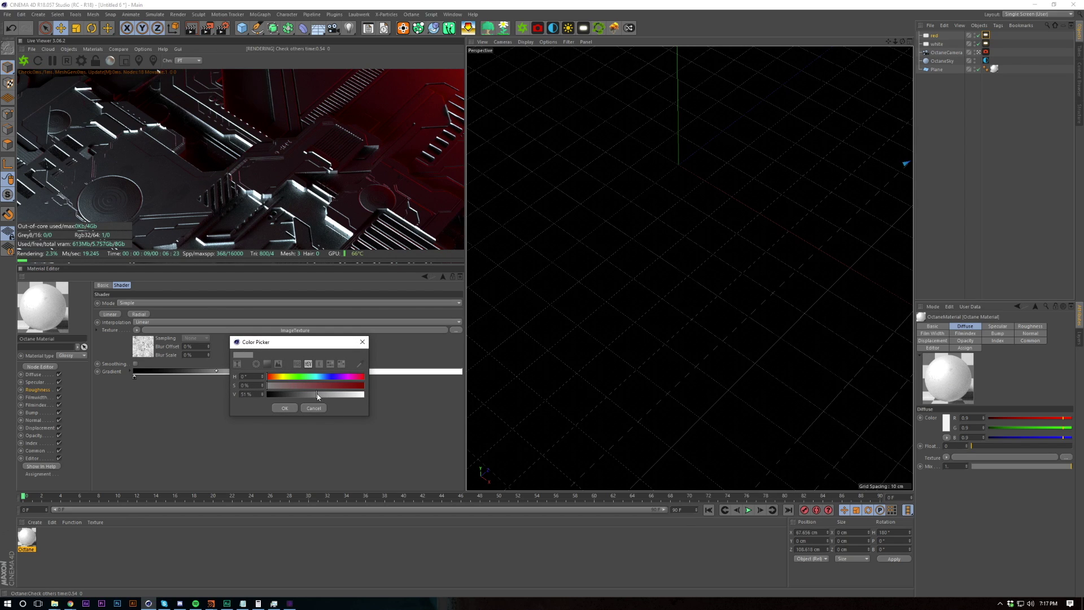
{"action": "left_click", "coordinate": [292, 409]}
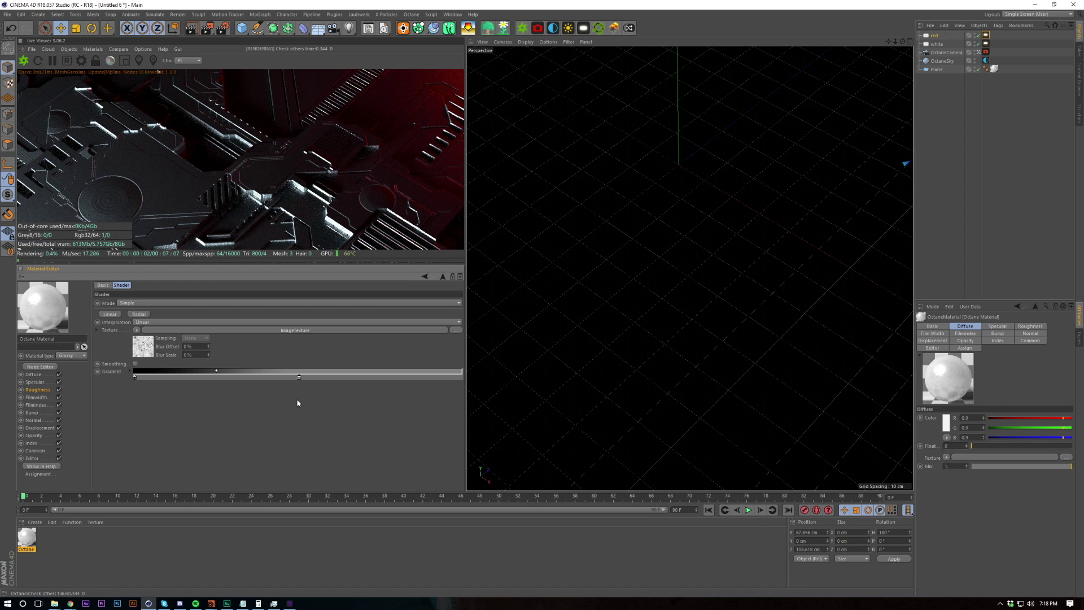
Step: Darken the roughness gradient's middle knot to 12% value and return to the roughness channel's settings
{"action": "double_click", "coordinate": [299, 379]}
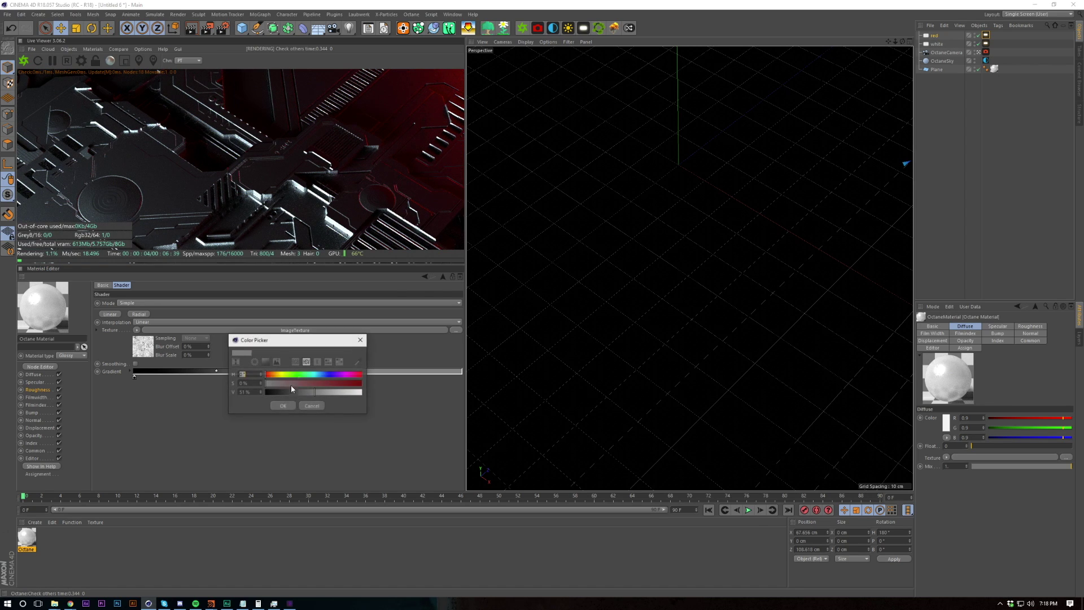
{"action": "left_click", "coordinate": [279, 392]}
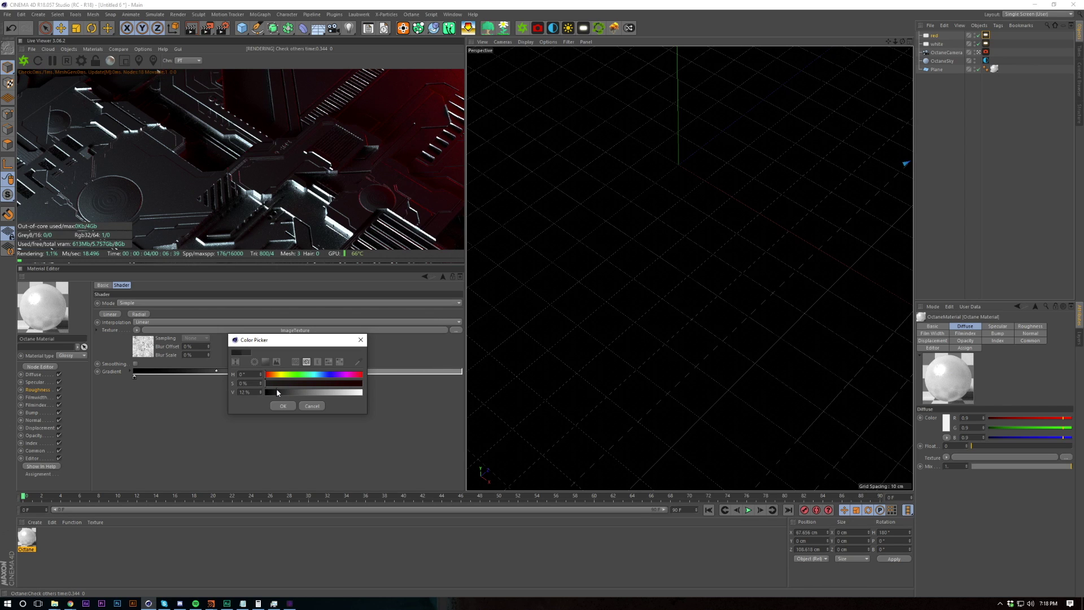
{"action": "left_click", "coordinate": [287, 406]}
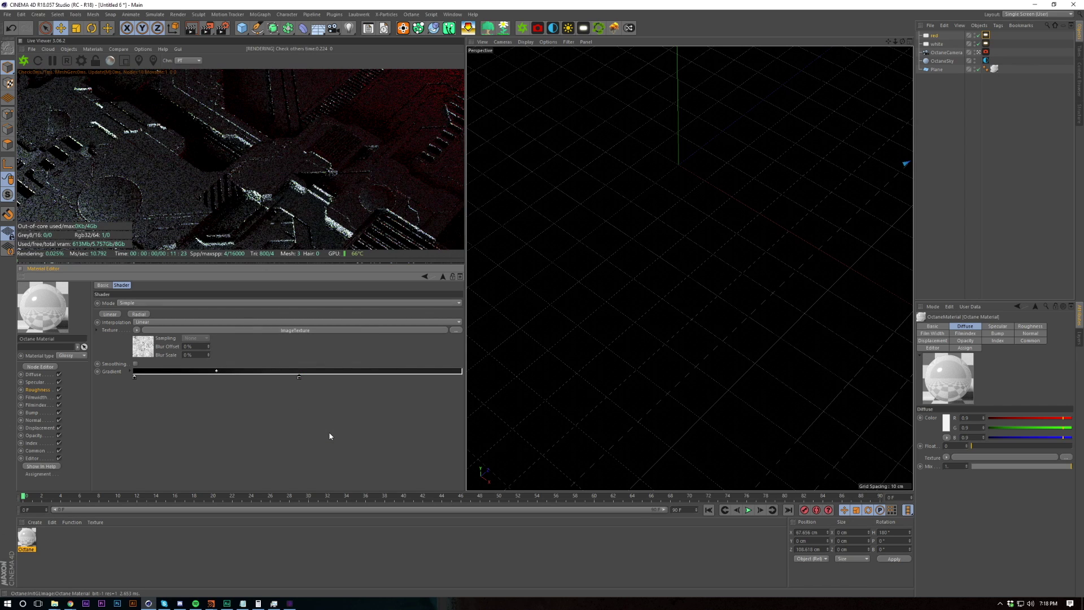
{"action": "left_click", "coordinate": [43, 390]}
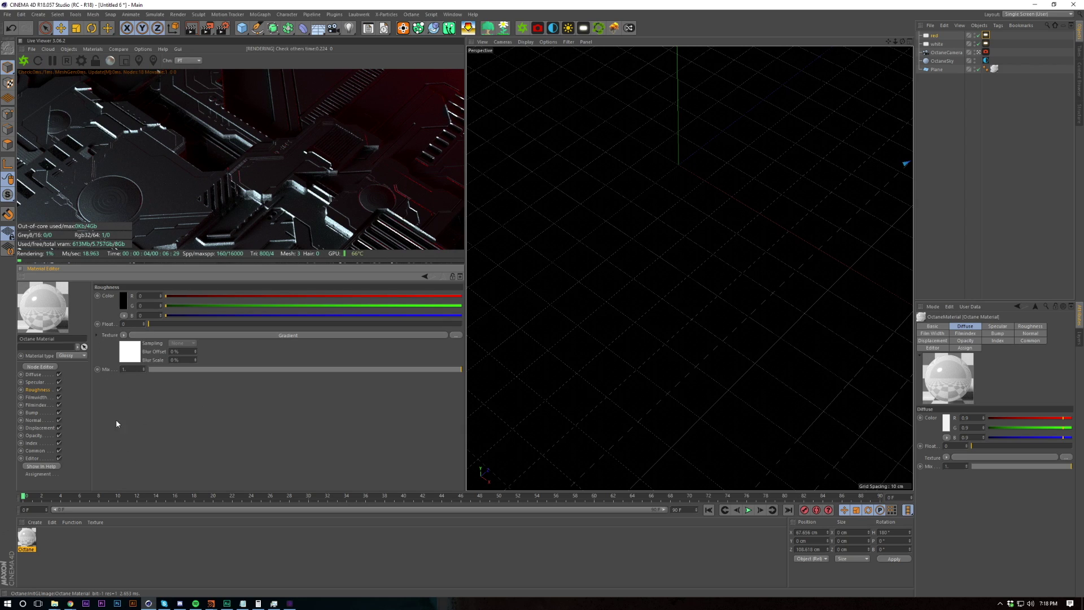
Step: Load Dirt_No2_140x140CM.jpg as an Octane ImageTexture in the material's bump channel
{"action": "left_click", "coordinate": [40, 413]}
{"action": "left_click", "coordinate": [123, 299]}
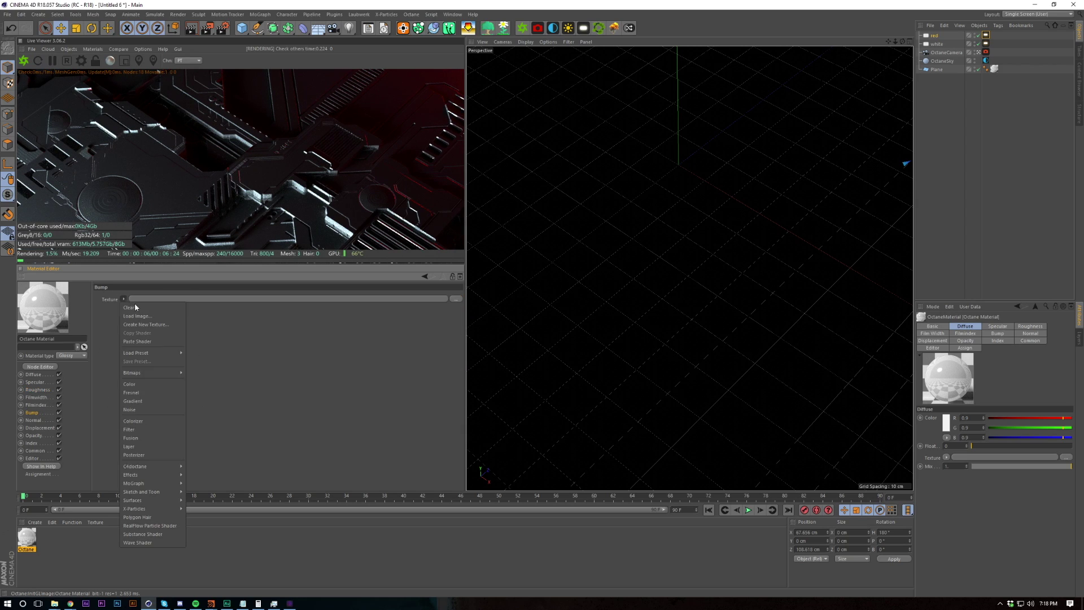
{"action": "mouse_move", "coordinate": [160, 465]}
{"action": "left_click", "coordinate": [213, 415]}
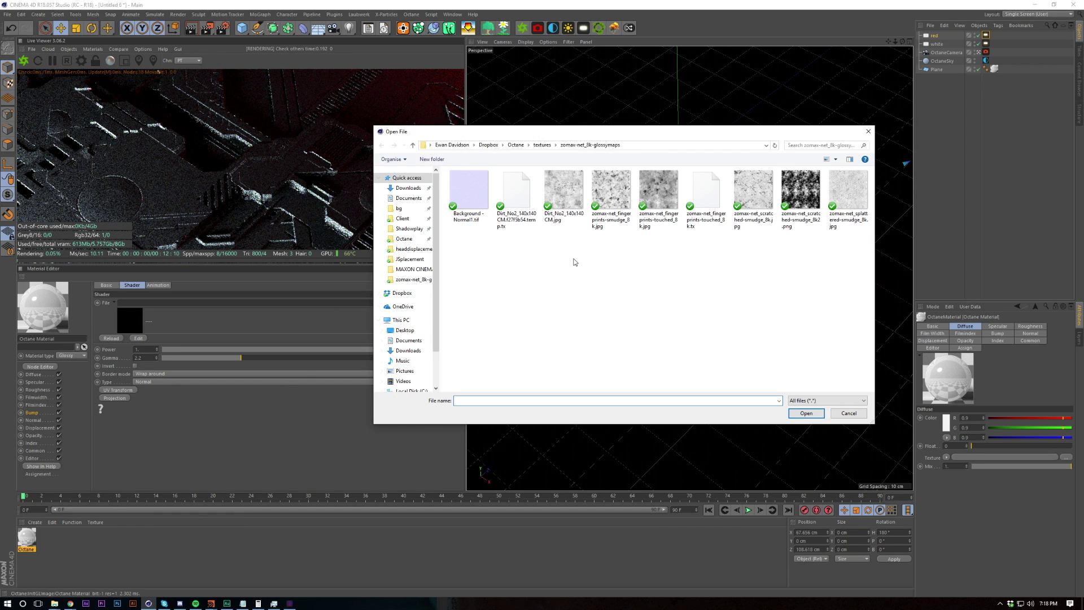
{"action": "double_click", "coordinate": [564, 192]}
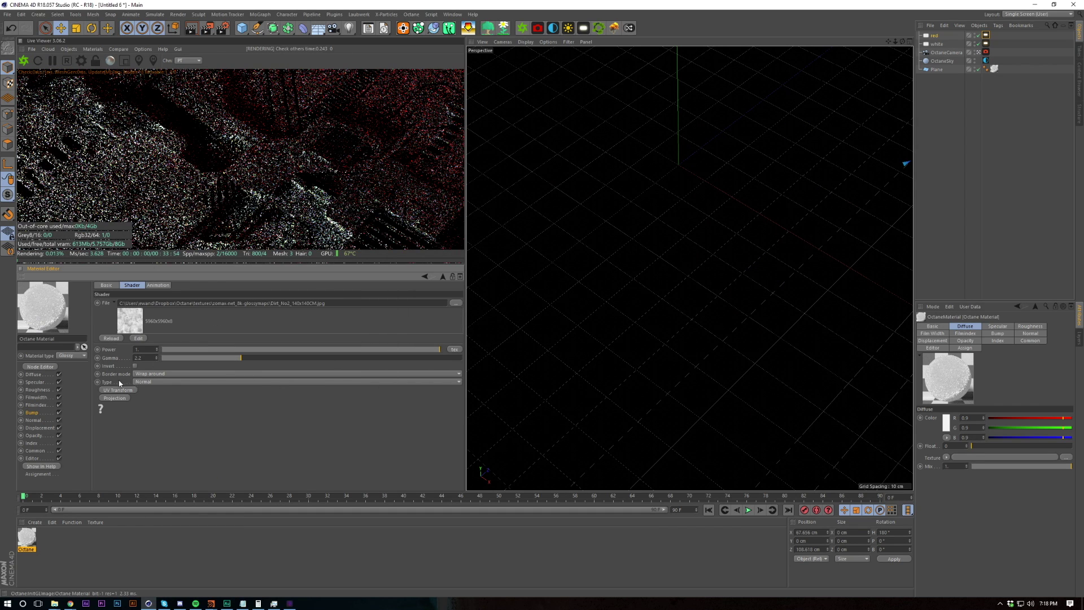
Step: Add a texture projection to the bump image and set it to Box
{"action": "left_click", "coordinate": [115, 398]}
{"action": "left_click", "coordinate": [184, 424]}
{"action": "left_click", "coordinate": [160, 433]}
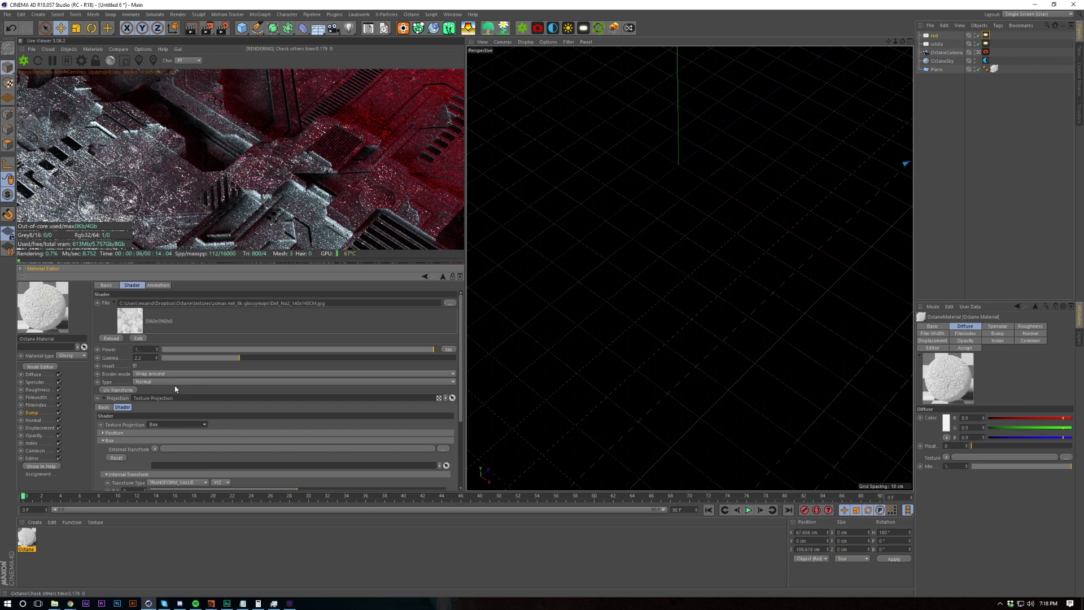
Step: Wrap the bump image in an Octane Gradient and shift the white knot to about three quarters of the gradient
{"action": "left_click", "coordinate": [48, 416]}
{"action": "left_click", "coordinate": [123, 299]}
{"action": "mouse_move", "coordinate": [135, 477]}
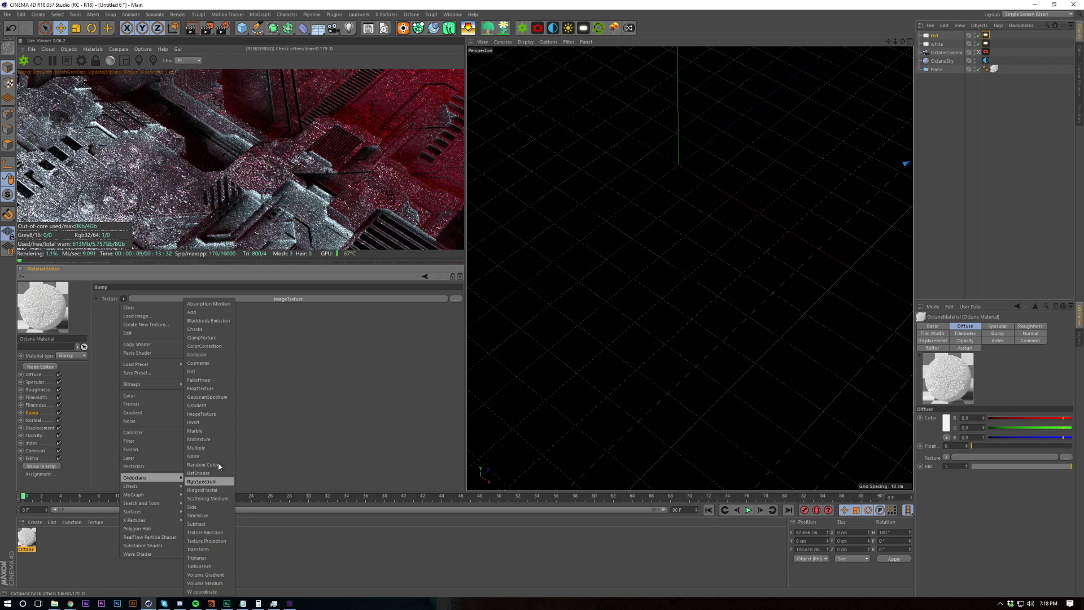
{"action": "left_click", "coordinate": [197, 405]}
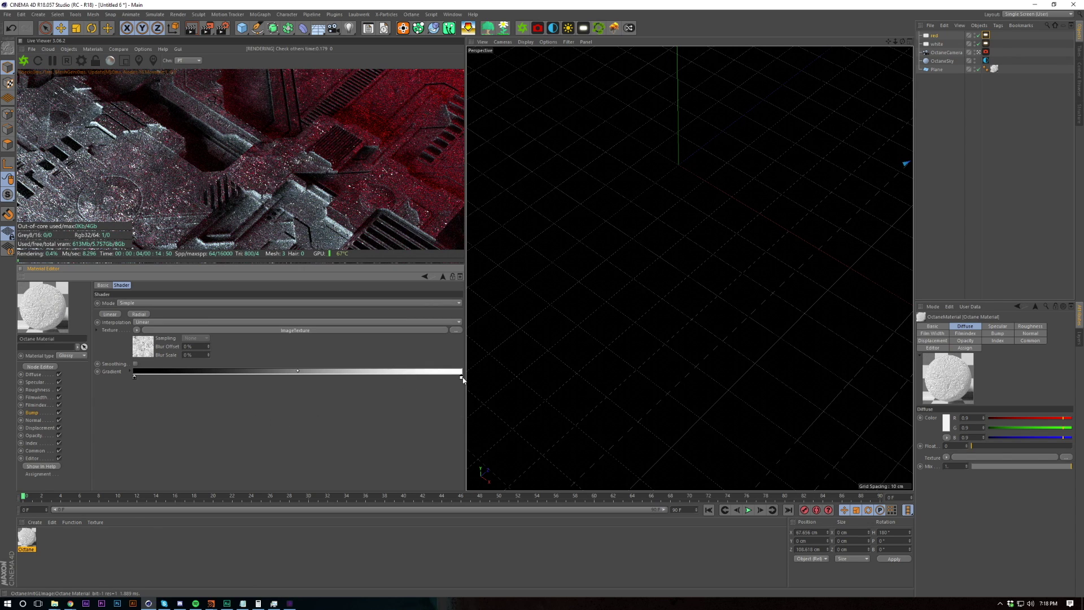
{"action": "left_click_drag", "start_coordinate": [462, 377], "coordinate": [389, 379]}
Step: Darken the bump gradient's white knot to near black and move it to about 30% along the gradient
{"action": "double_click", "coordinate": [389, 378]}
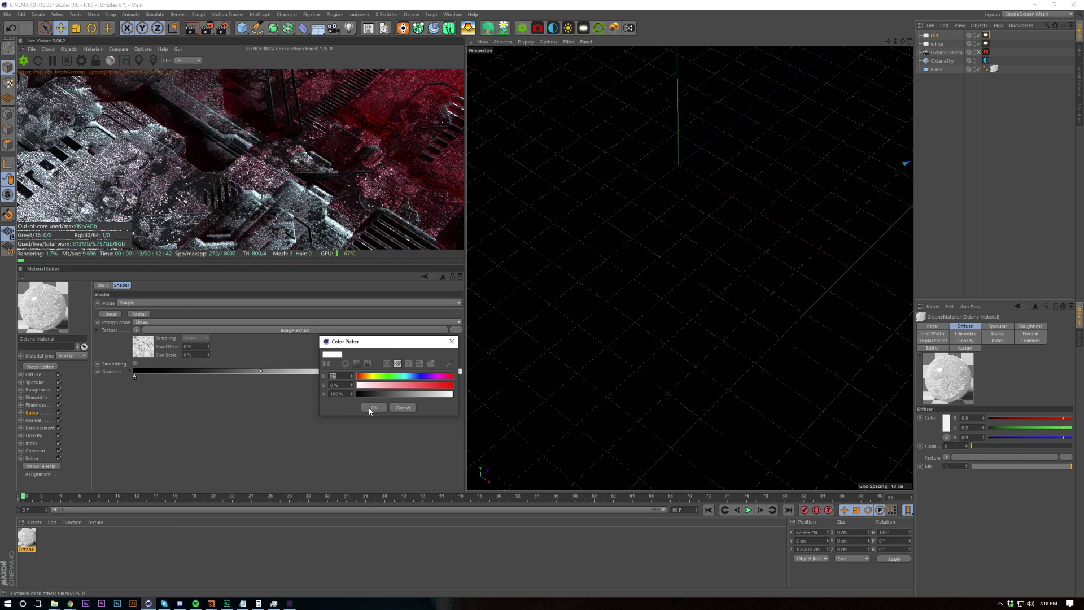
{"action": "double_click", "coordinate": [340, 394]}
{"action": "type", "text": "0"}
{"action": "left_click", "coordinate": [371, 408]}
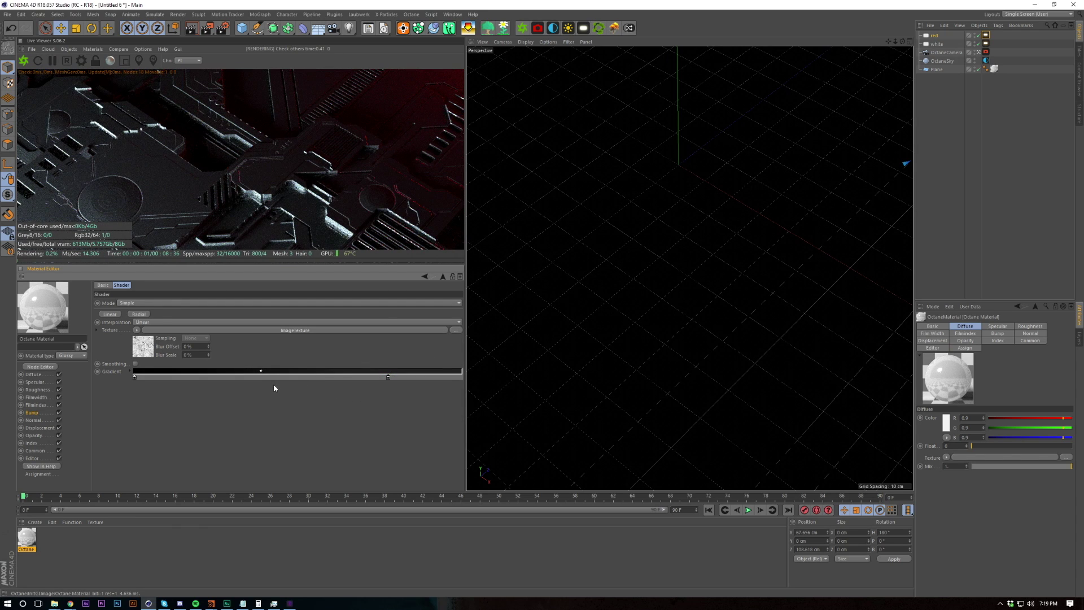
{"action": "left_click_drag", "start_coordinate": [389, 378], "coordinate": [234, 378]}
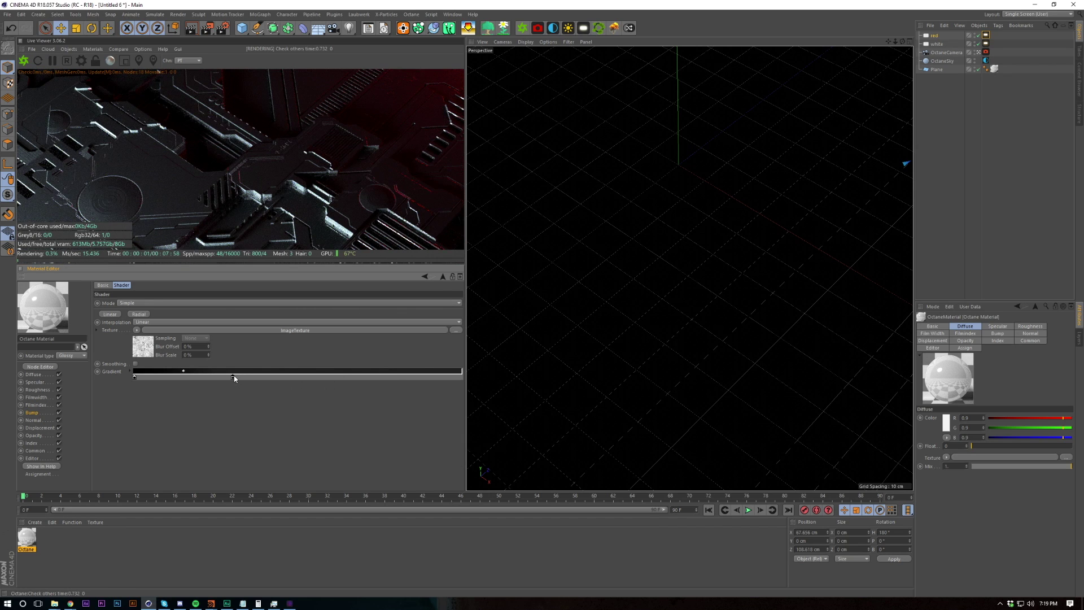
{"action": "double_click", "coordinate": [234, 377]}
{"action": "left_click", "coordinate": [218, 406]}
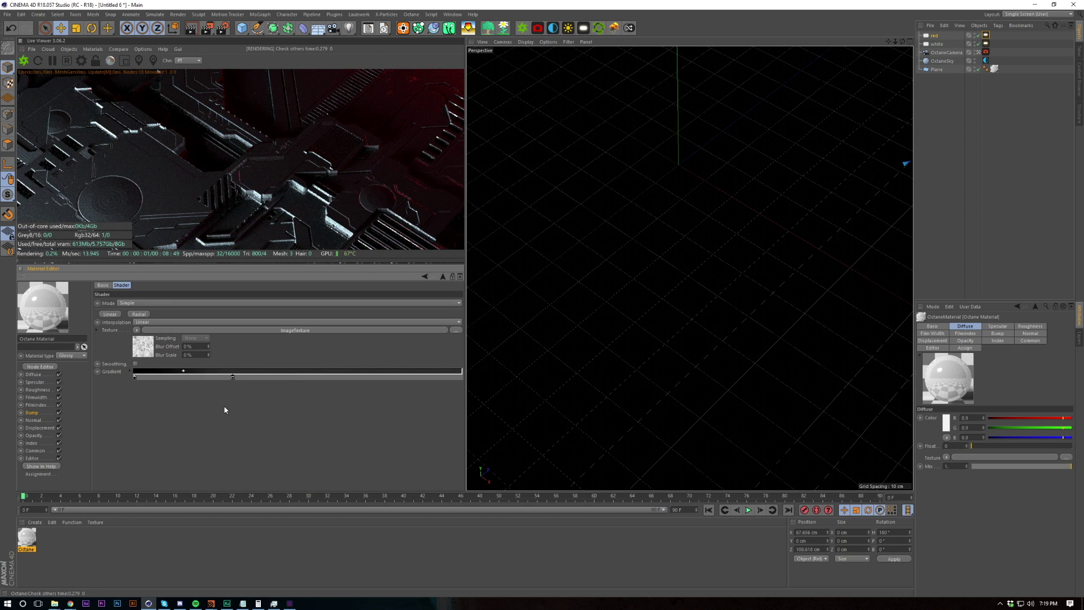
Step: Spread the roughness gradient's knots to about one third and the far end, and brighten the end knot to near white
{"action": "left_click", "coordinate": [39, 390]}
{"action": "left_click", "coordinate": [136, 345]}
{"action": "left_click_drag", "start_coordinate": [299, 377], "coordinate": [456, 383]}
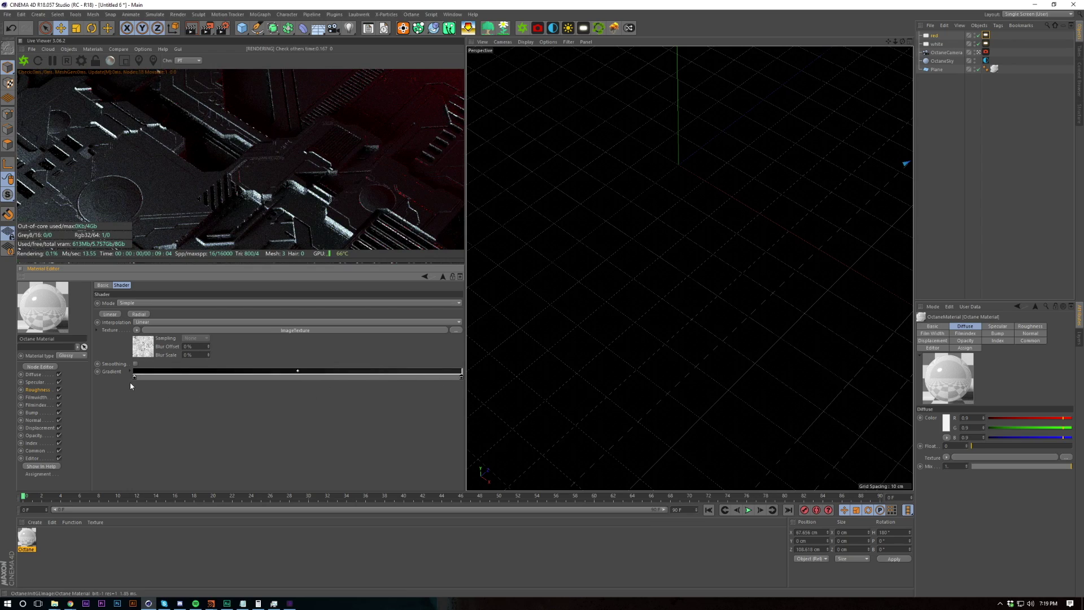
{"action": "left_click_drag", "start_coordinate": [134, 377], "coordinate": [244, 377]}
{"action": "double_click", "coordinate": [460, 377]}
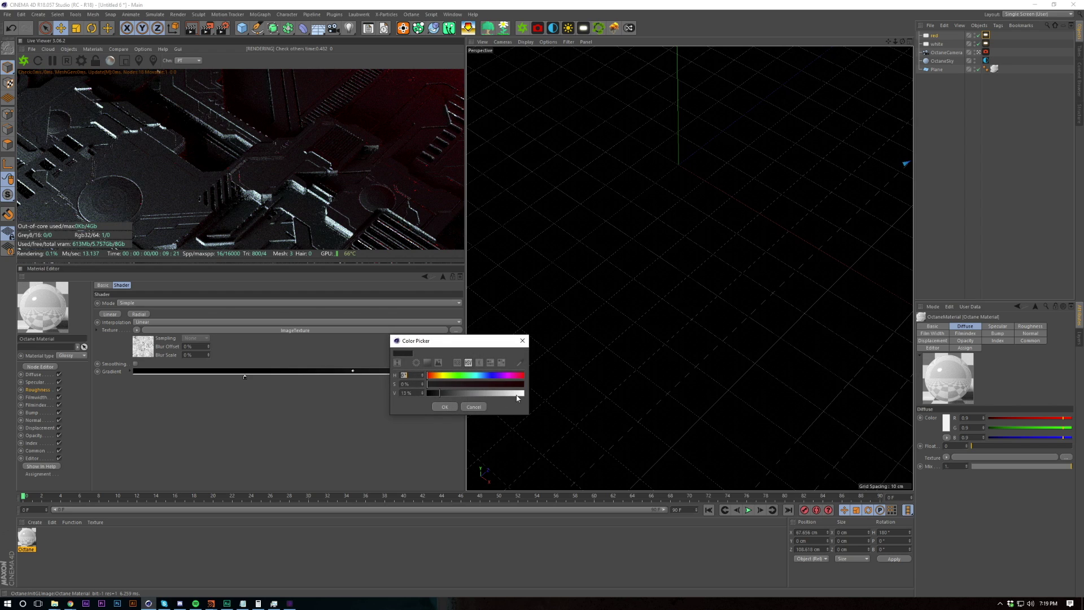
{"action": "left_click", "coordinate": [445, 407]}
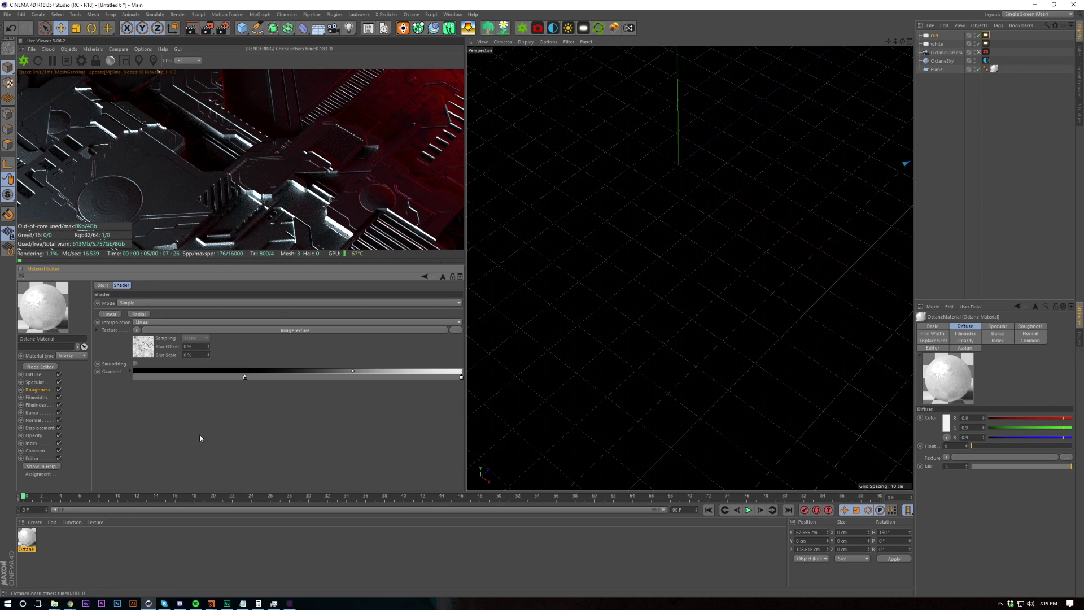
Step: Duplicate the Octane material in the material manager
{"action": "left_click", "coordinate": [109, 532]}
{"action": "left_click", "coordinate": [35, 521]}
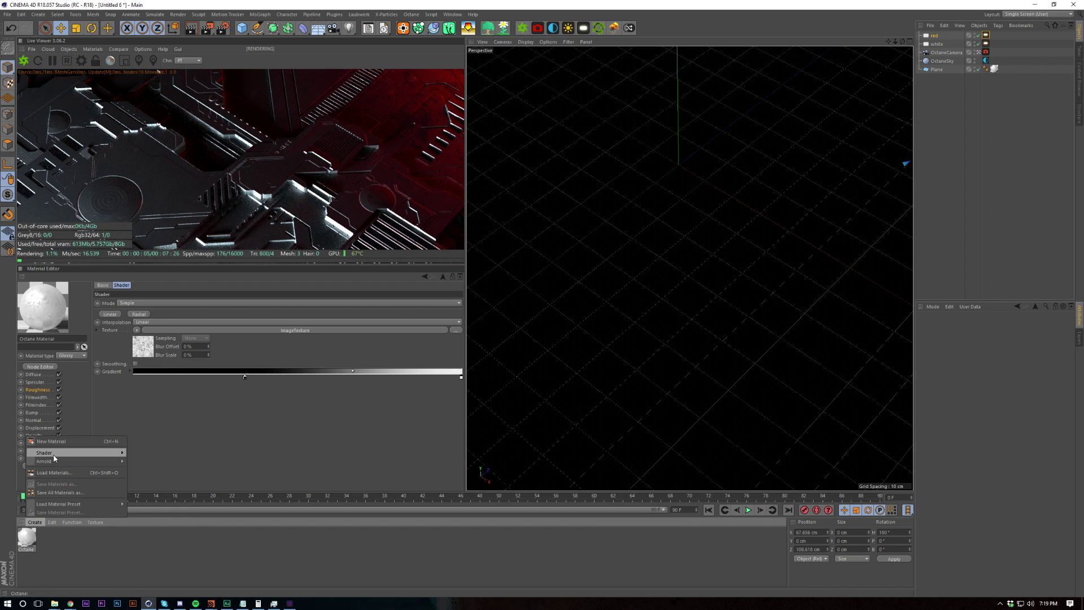
{"action": "mouse_move", "coordinate": [52, 522]}
{"action": "left_click", "coordinate": [75, 558]}
{"action": "left_click", "coordinate": [26, 536]}
{"action": "key", "text": "ctrl+c"}
{"action": "key", "text": "ctrl+v"}
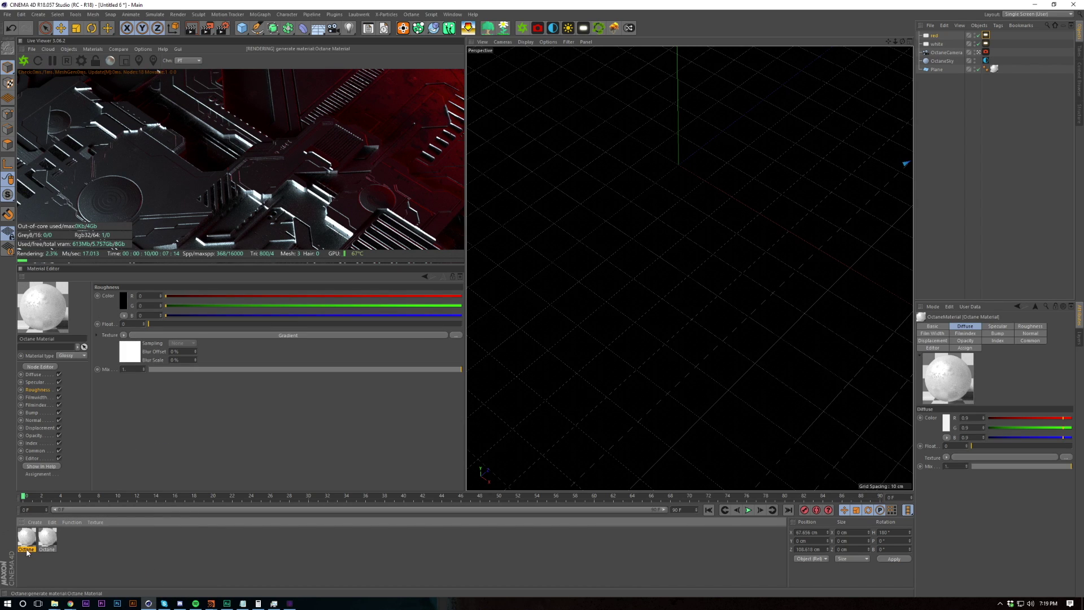
Step: Replace the bump image of the first Octane material with zomax-net_fingerprints-smudge_8k.jpg
{"action": "double_click", "coordinate": [26, 535]}
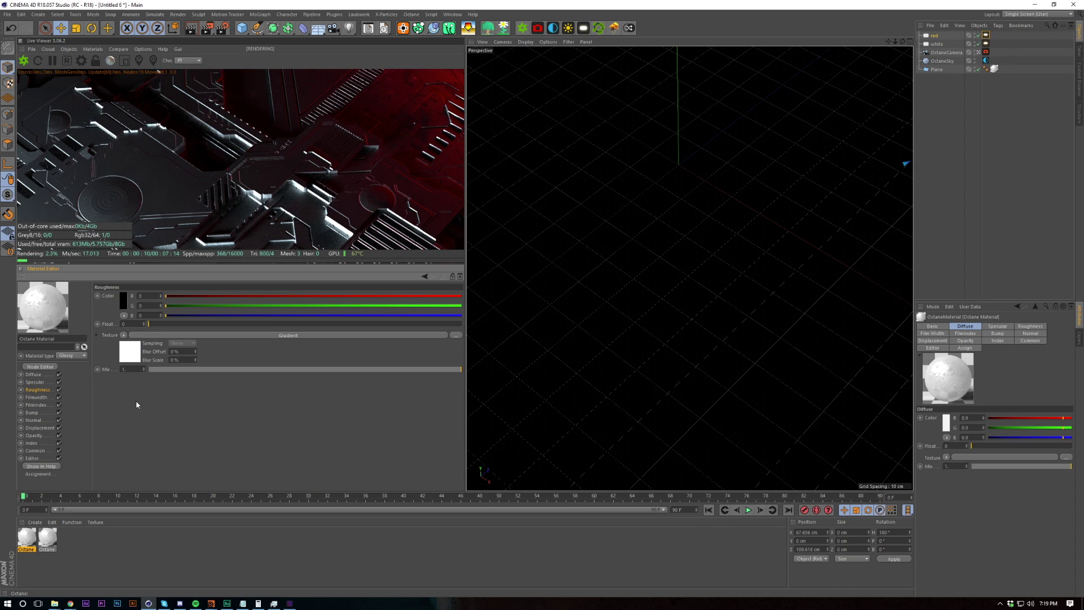
{"action": "left_click", "coordinate": [123, 336]}
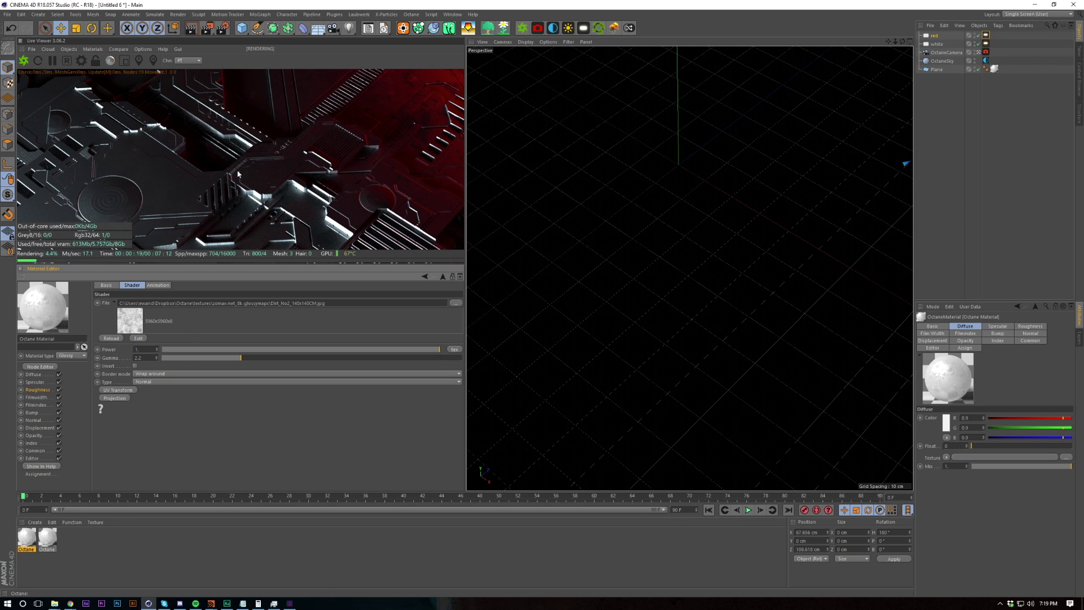
{"action": "left_click", "coordinate": [46, 411]}
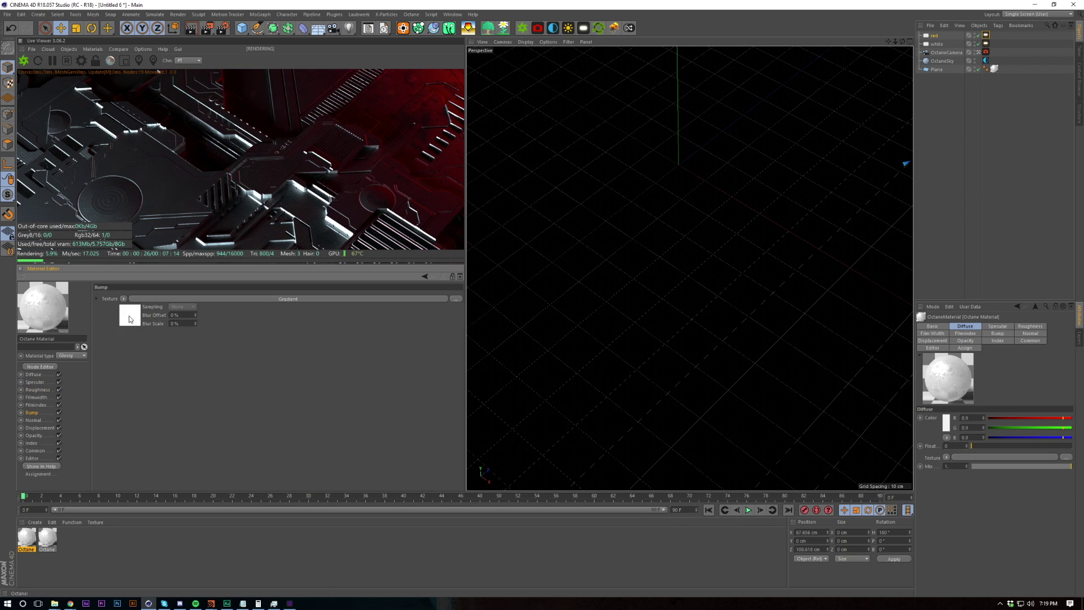
{"action": "left_click", "coordinate": [124, 327]}
{"action": "left_click", "coordinate": [144, 345]}
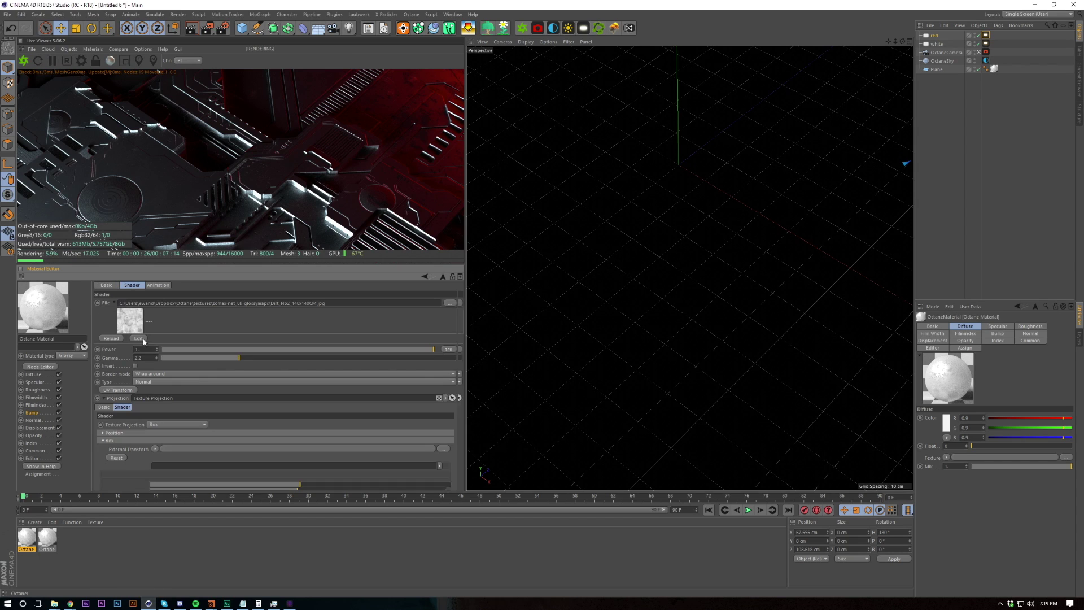
{"action": "left_click", "coordinate": [449, 303]}
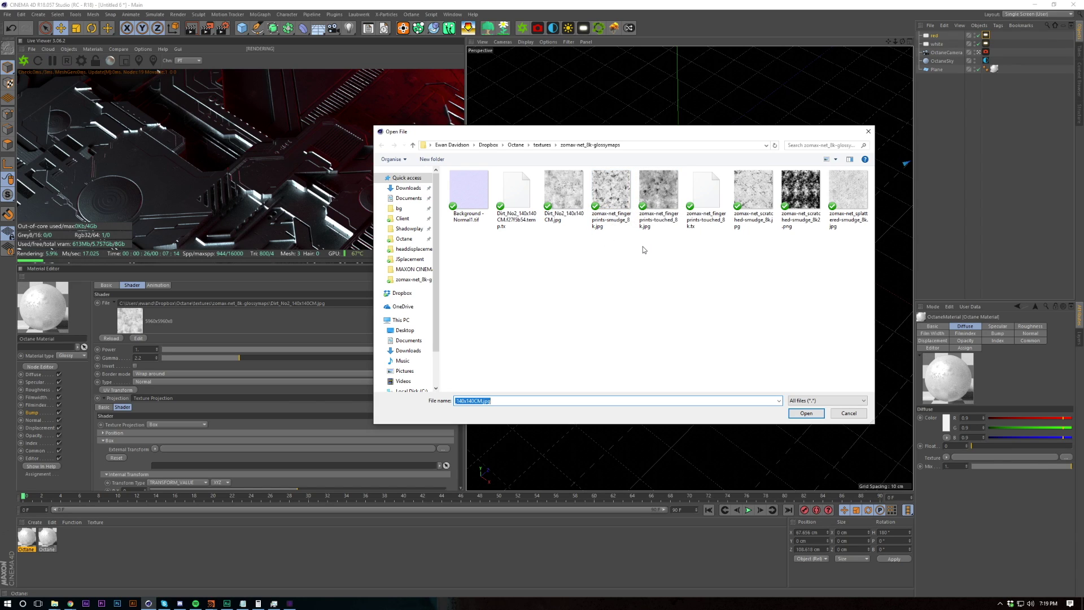
{"action": "double_click", "coordinate": [622, 201]}
{"action": "key", "text": "Return"}
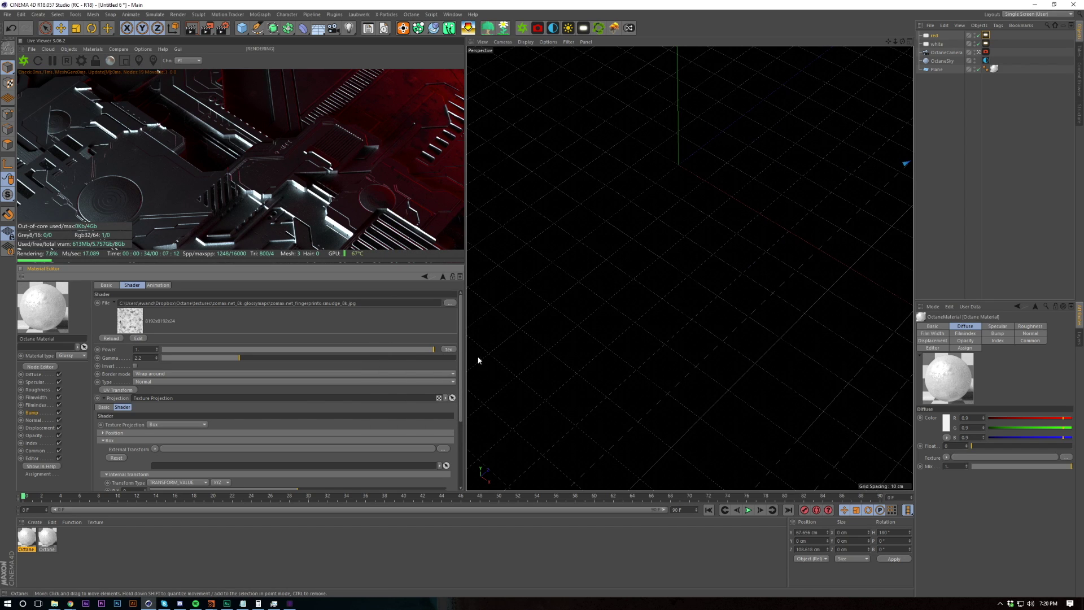
Step: Scale the smudge image's box projection to 0.2 with locked aspect ratio and assign the material to the Plane
{"action": "scroll", "coordinate": [125, 423], "scroll_direction": "down", "scroll_amount": 4}
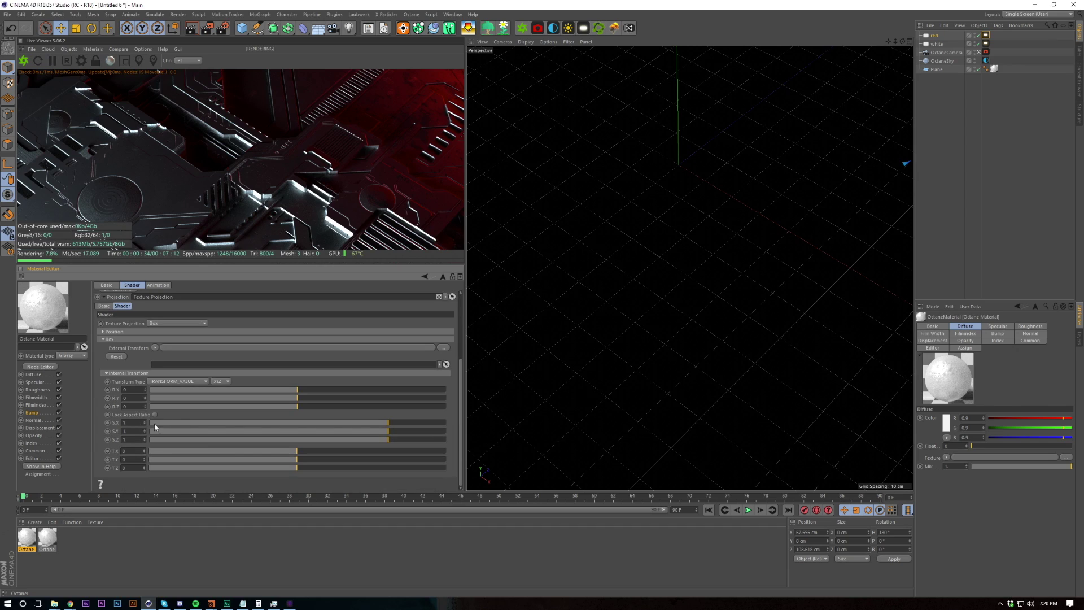
{"action": "left_click", "coordinate": [154, 414]}
{"action": "double_click", "coordinate": [137, 439]}
{"action": "type", "text": "0.2"}
{"action": "key", "text": "Return"}
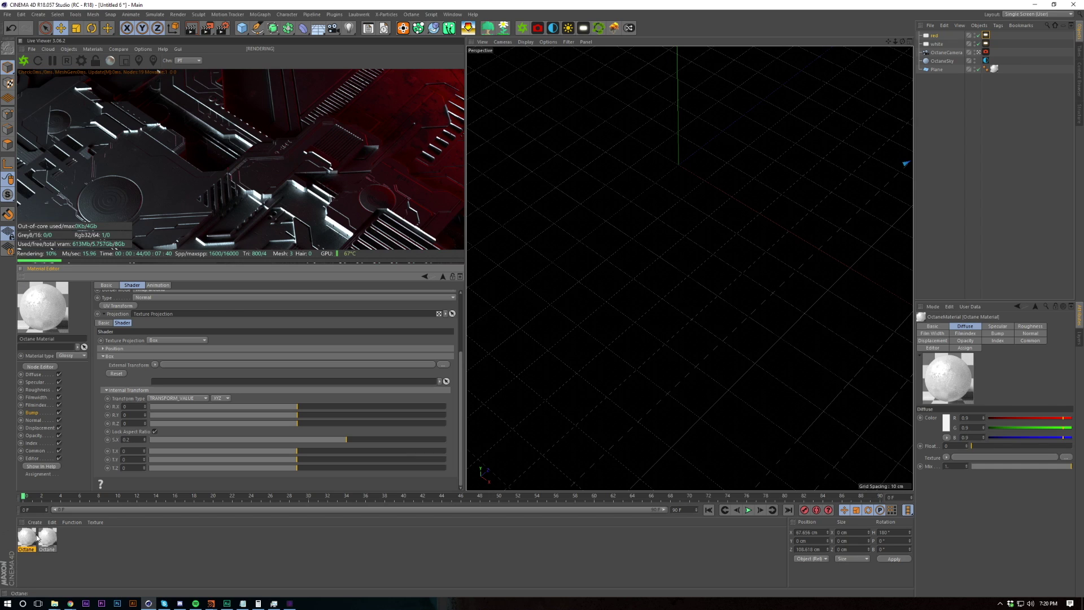
{"action": "left_click_drag", "start_coordinate": [47, 538], "coordinate": [995, 69]}
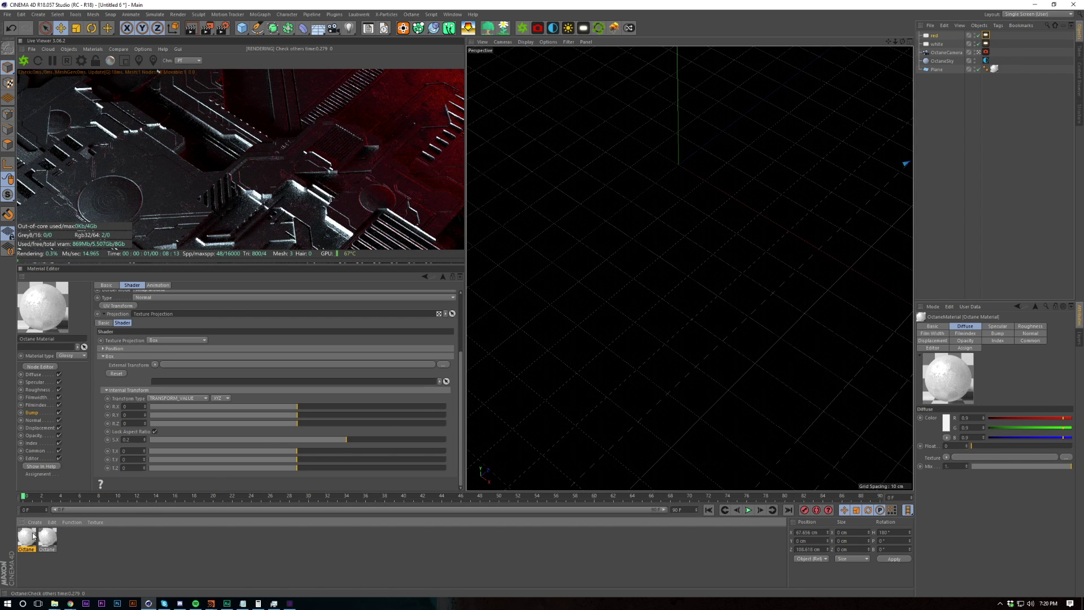
Step: Darken the smudge material's diffuse color to a grey of about 0.38
{"action": "left_click", "coordinate": [44, 375]}
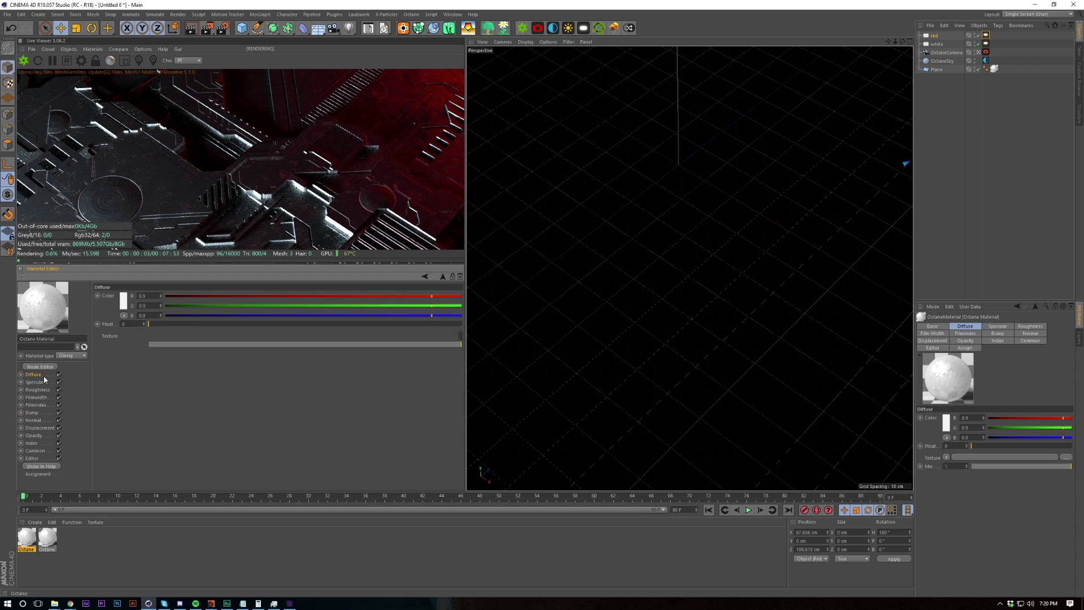
{"action": "left_click", "coordinate": [123, 301]}
{"action": "left_click_drag", "start_coordinate": [173, 320], "coordinate": [127, 321]}
{"action": "left_click", "coordinate": [113, 325]}
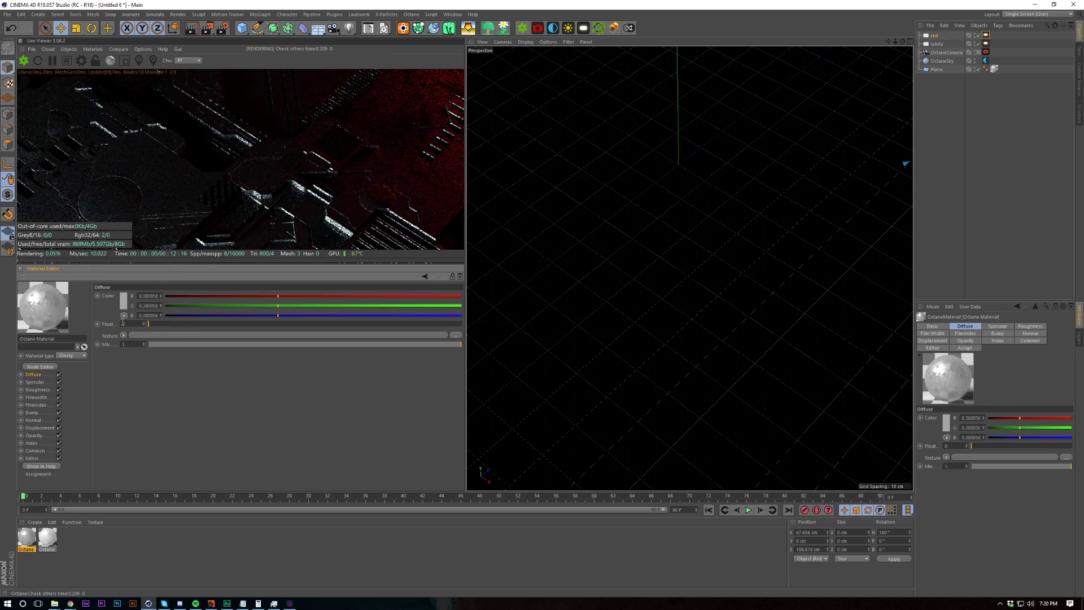
Step: Move the smudge bump gradient's knots to about 5% and 39% along the gradient, and brighten the second knot
{"action": "left_click", "coordinate": [34, 413]}
{"action": "left_click", "coordinate": [128, 316]}
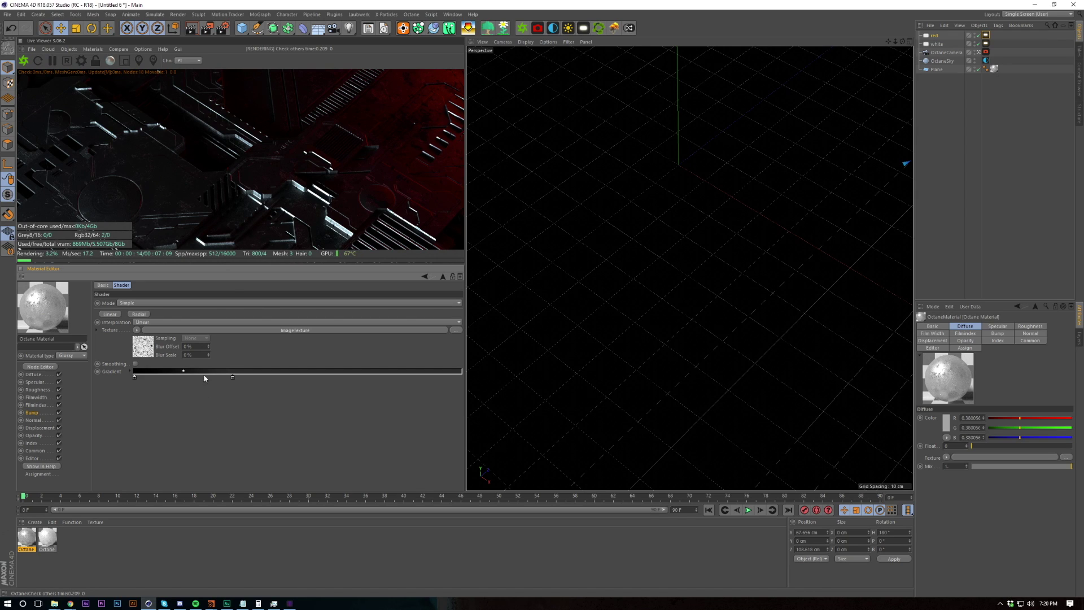
{"action": "left_click_drag", "start_coordinate": [231, 377], "coordinate": [276, 394]}
{"action": "double_click", "coordinate": [262, 377]}
{"action": "left_click", "coordinate": [246, 407]}
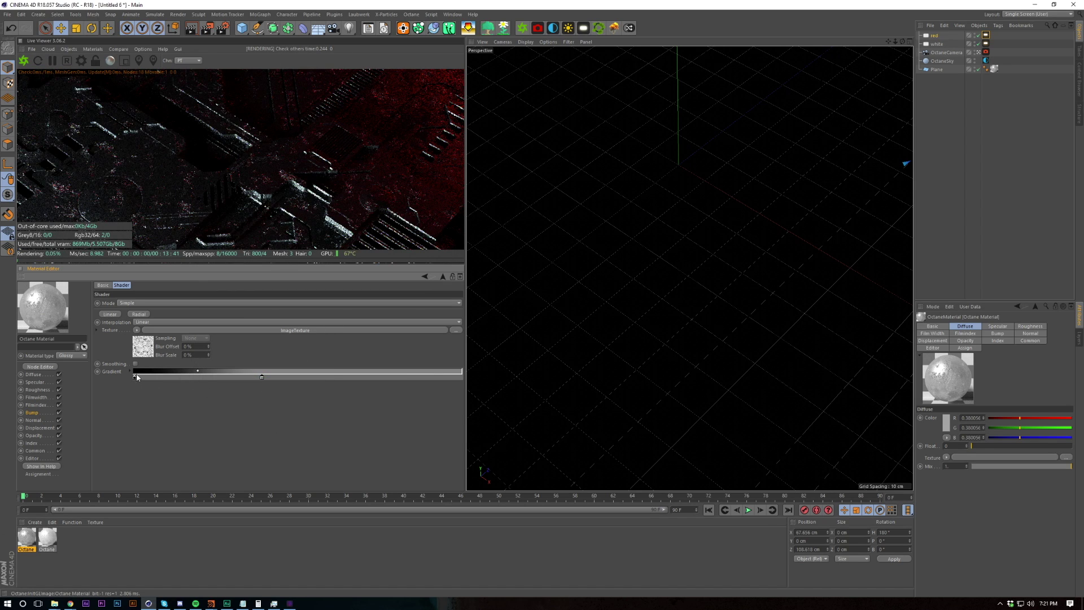
{"action": "left_click_drag", "start_coordinate": [134, 377], "coordinate": [151, 377]}
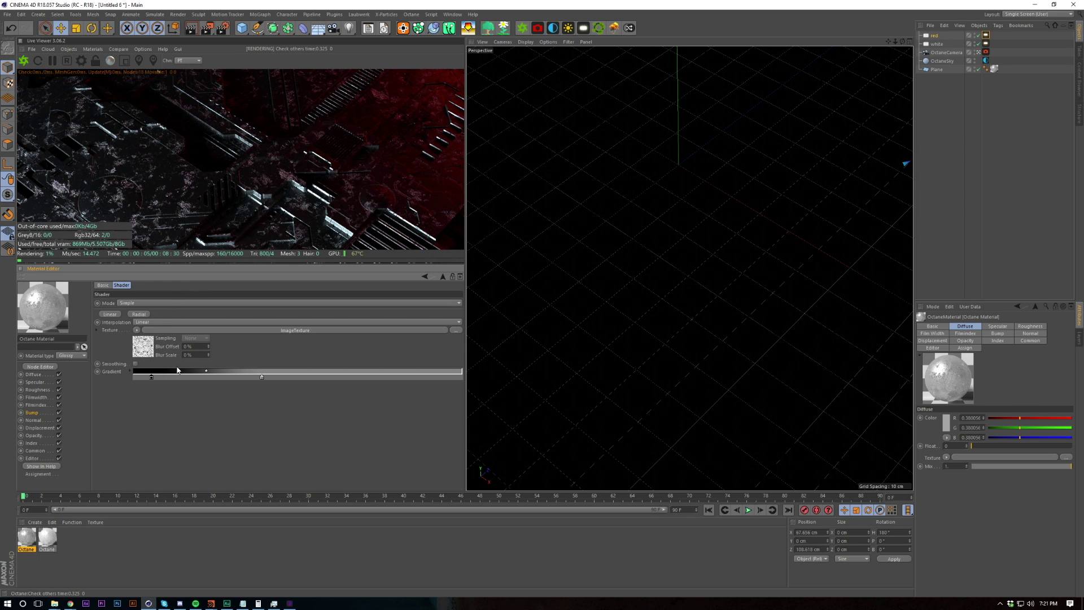
Step: Wrap the bump Gradient in an Octane ColorCorrection and lower its brightness to about 0.15
{"action": "left_click", "coordinate": [32, 413]}
{"action": "left_click", "coordinate": [124, 298]}
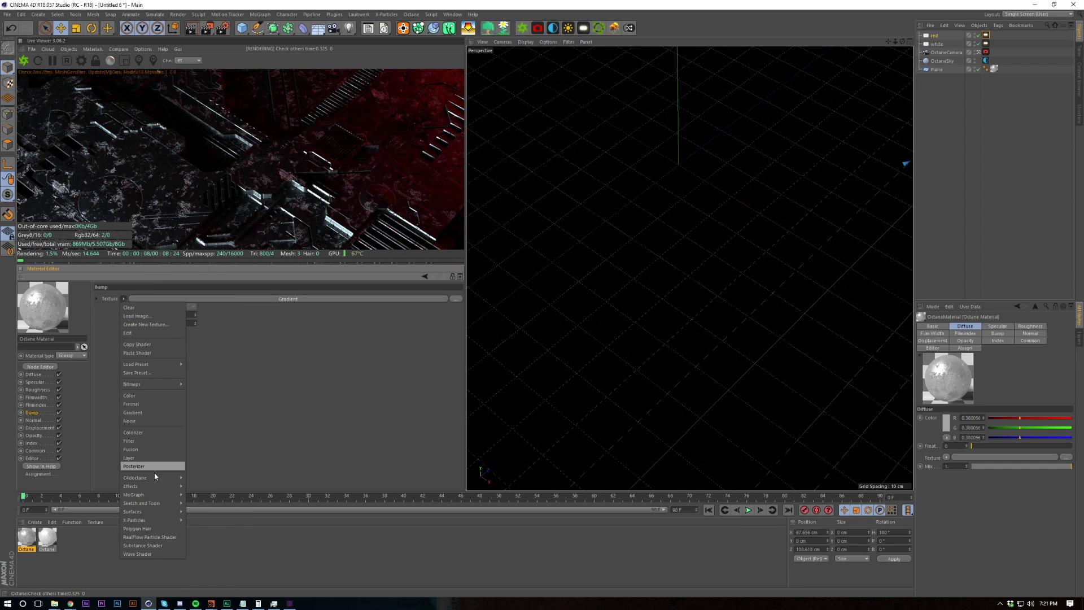
{"action": "mouse_move", "coordinate": [138, 477]}
{"action": "left_click", "coordinate": [201, 340]}
{"action": "left_click", "coordinate": [133, 316]}
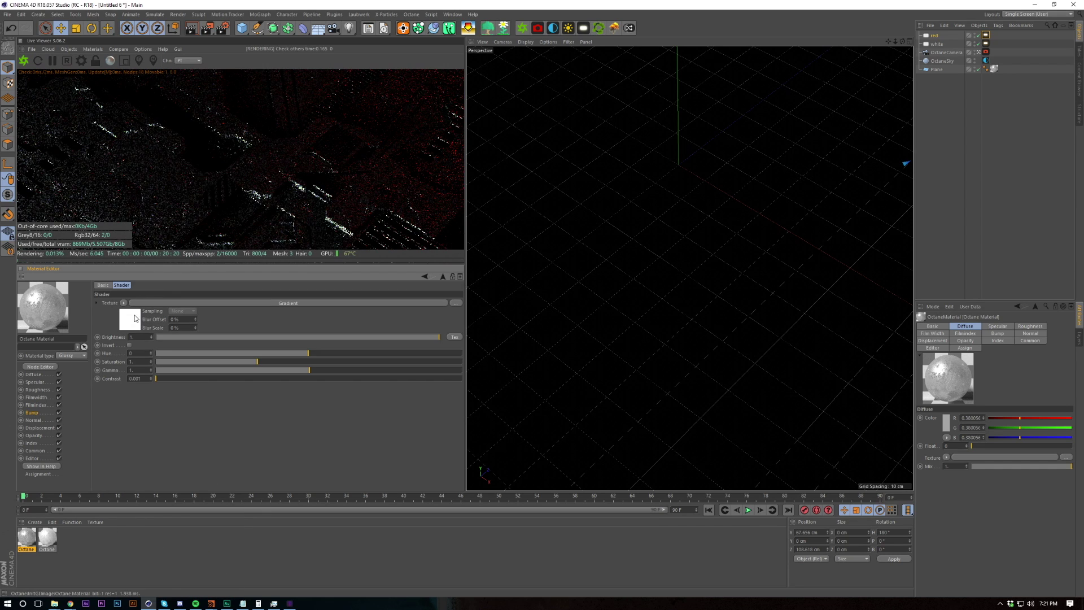
{"action": "left_click_drag", "start_coordinate": [164, 339], "coordinate": [199, 338]}
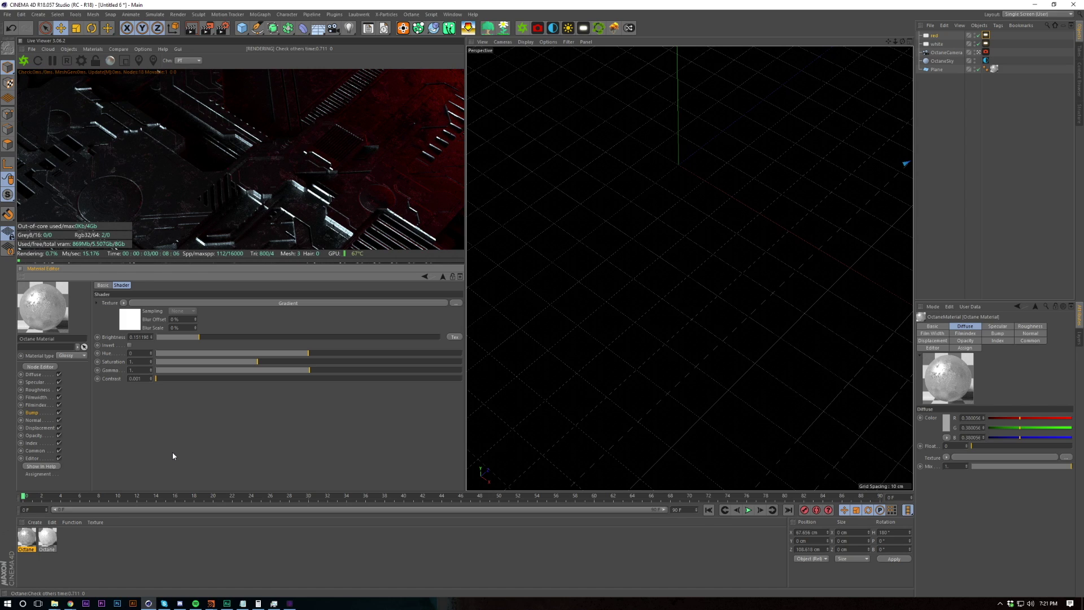
Step: Create an Octane Mix Material and set the lighter dirt-textured Octane material as its Material1
{"action": "left_click", "coordinate": [124, 569]}
{"action": "left_click", "coordinate": [35, 522]}
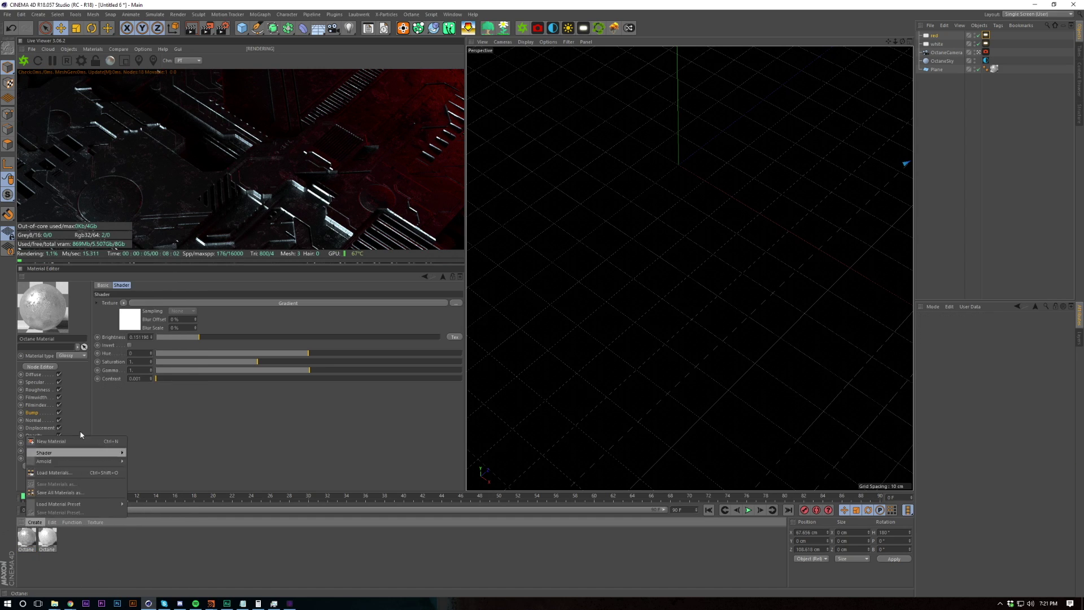
{"action": "mouse_move", "coordinate": [74, 453]}
{"action": "mouse_move", "coordinate": [164, 430]}
{"action": "left_click", "coordinate": [220, 439]}
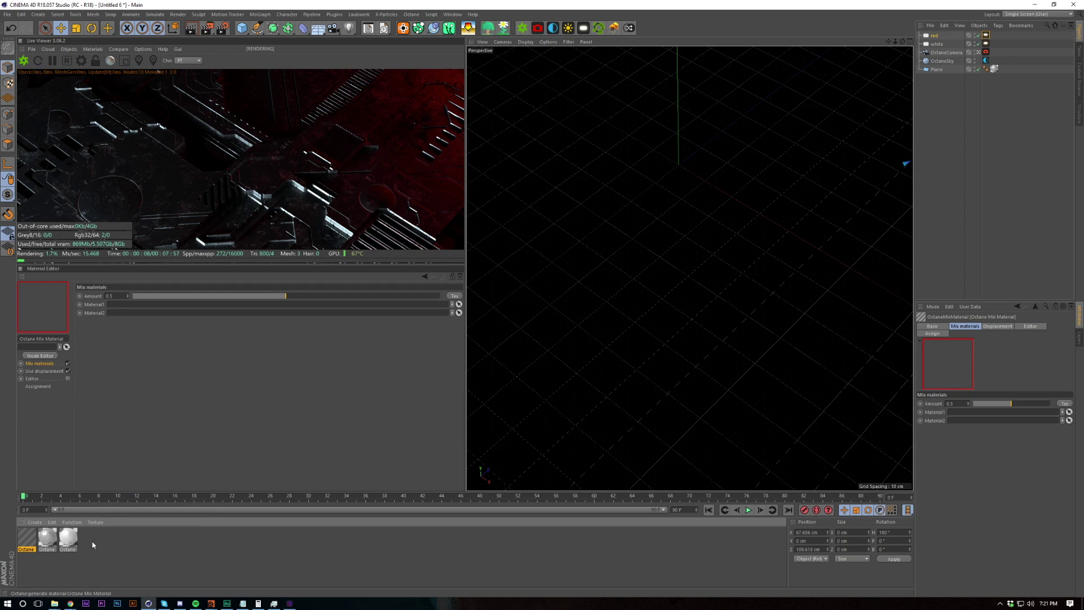
{"action": "left_click_drag", "start_coordinate": [68, 539], "coordinate": [127, 305]}
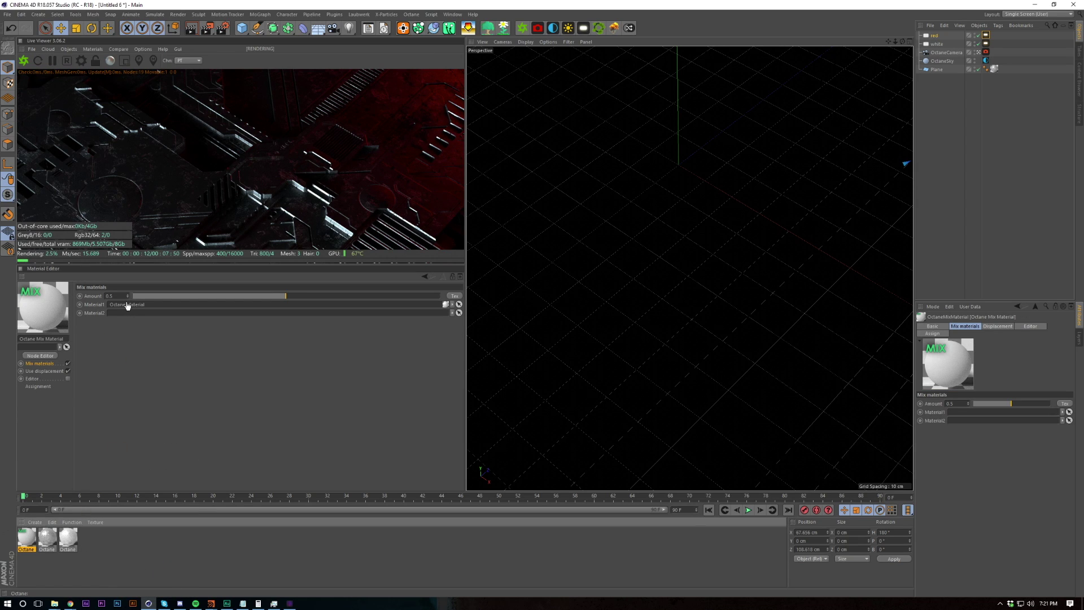
Step: Set the smudge-textured Octane material as the mix's Material2 and use an Octane ColorCorrection texture for the mix Amount
{"action": "left_click_drag", "start_coordinate": [49, 534], "coordinate": [140, 313]}
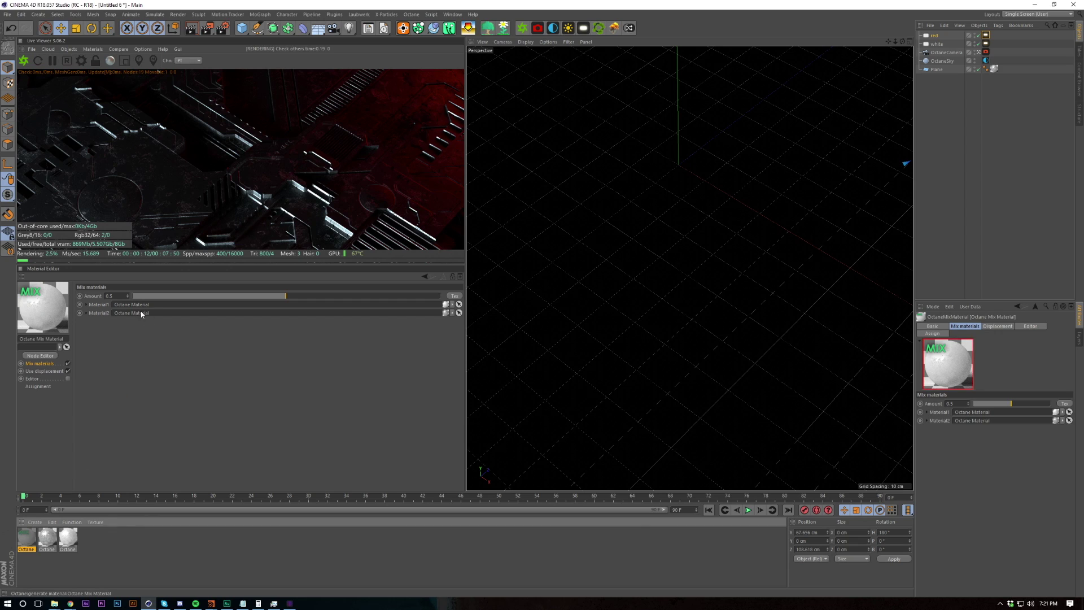
{"action": "left_click", "coordinate": [454, 295]}
{"action": "left_click", "coordinate": [113, 296]}
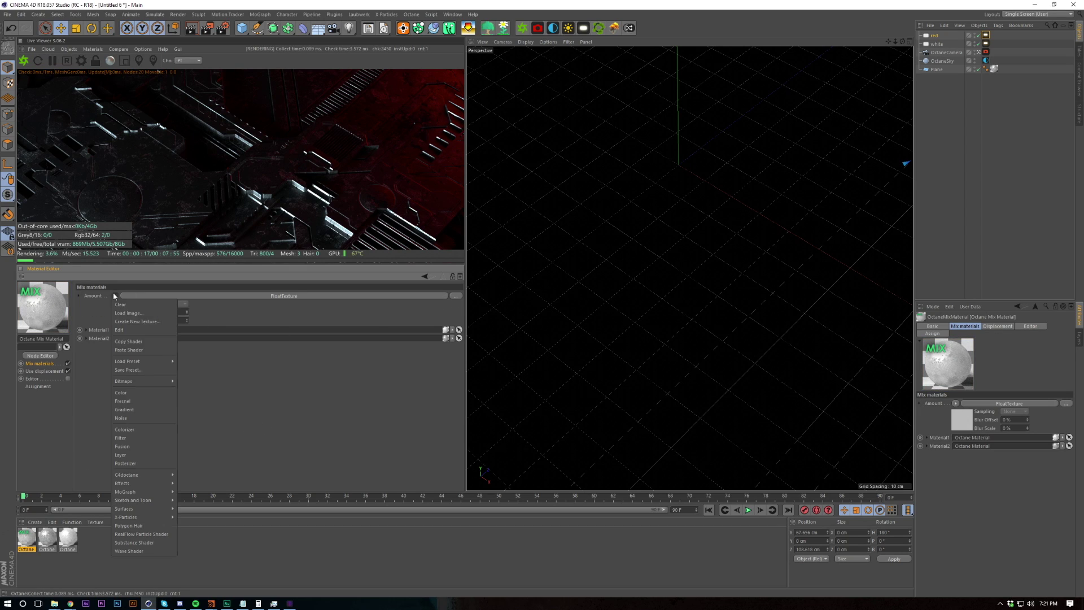
{"action": "mouse_move", "coordinate": [124, 477]}
{"action": "left_click", "coordinate": [196, 346]}
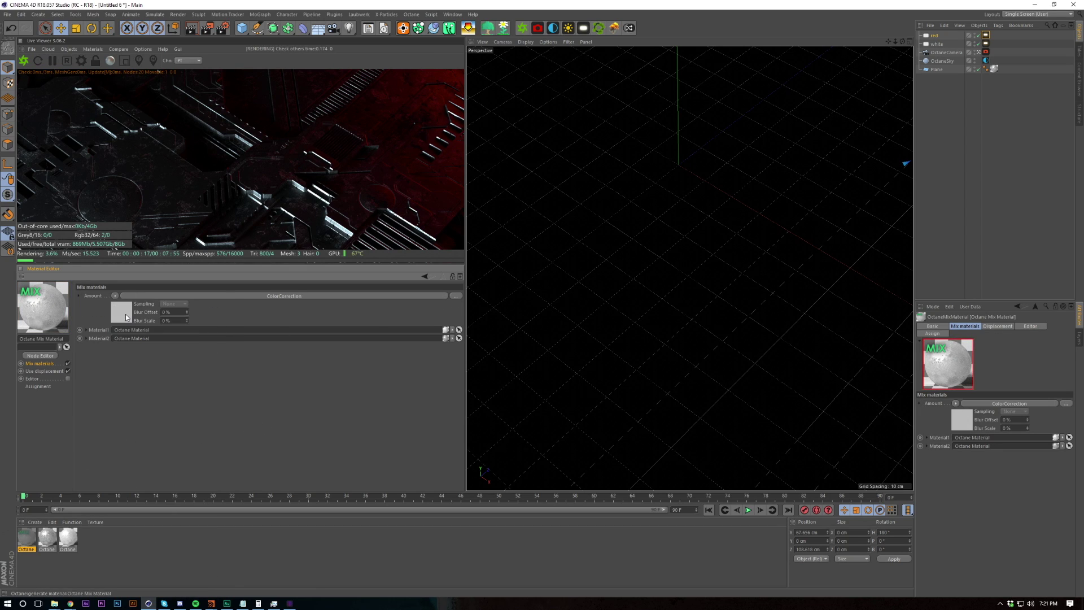
{"action": "left_click", "coordinate": [125, 314]}
Step: Drive the ColorCorrection's brightness with an Octane Dirt shader of strength 10, inverted normal and a radius of about 9 cm
{"action": "left_click", "coordinate": [454, 337]}
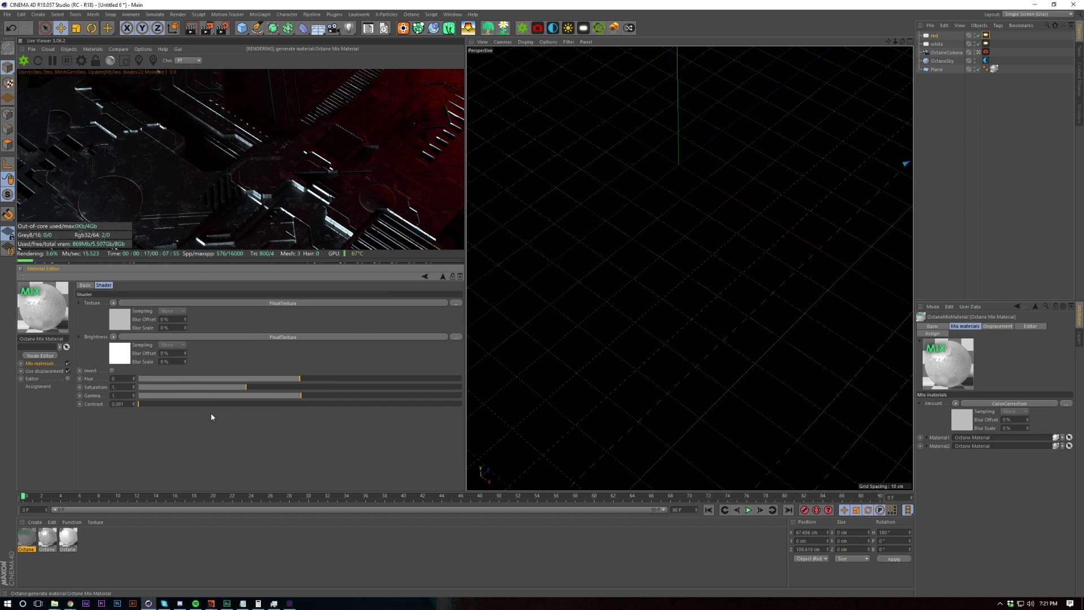
{"action": "left_click", "coordinate": [114, 338]}
{"action": "mouse_move", "coordinate": [129, 510]}
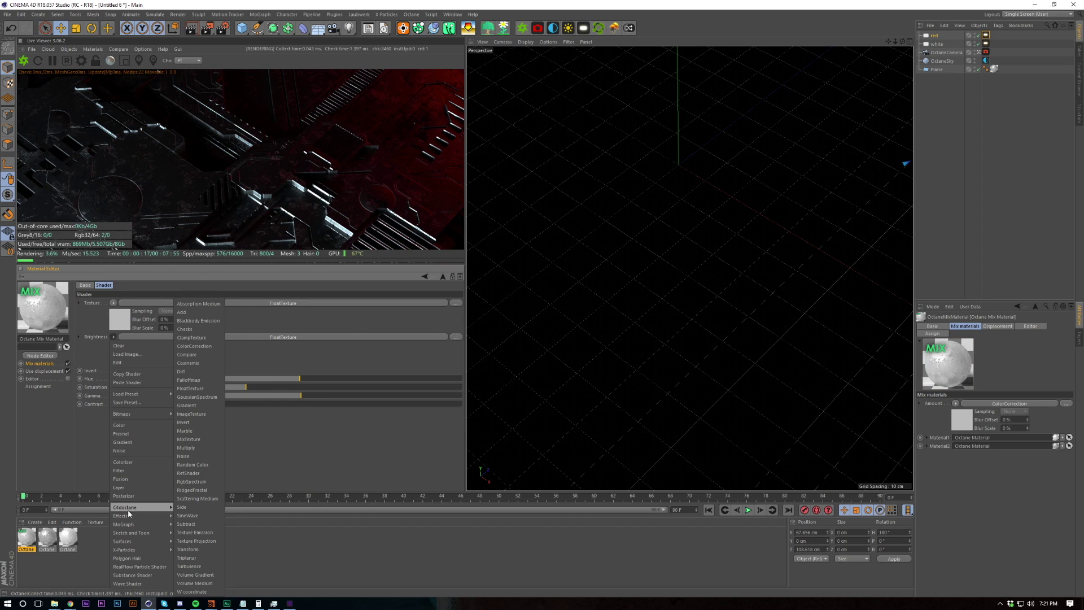
{"action": "left_click", "coordinate": [201, 371]}
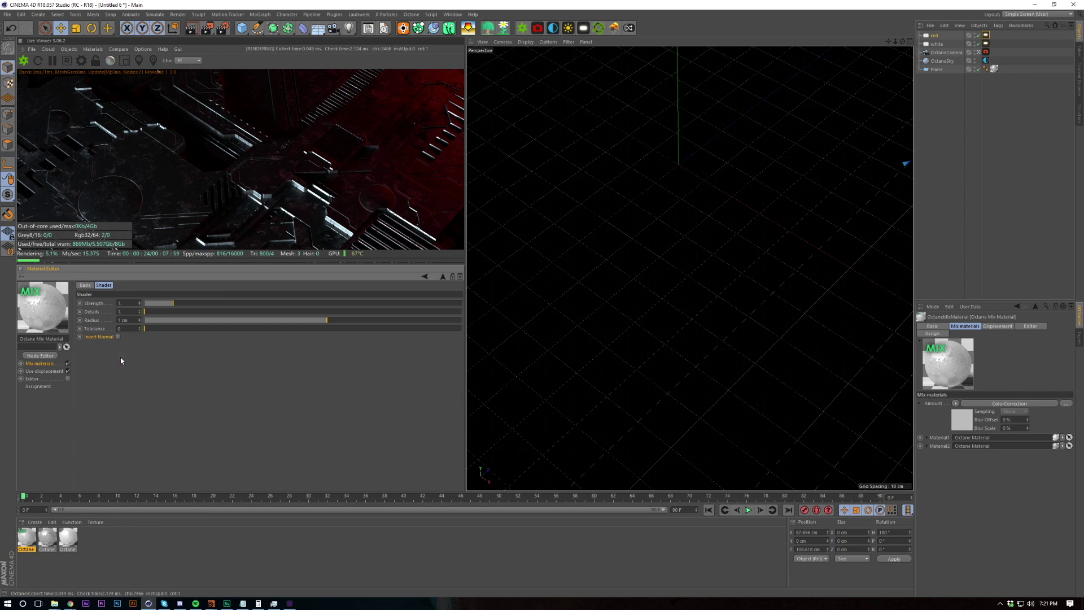
{"action": "left_click_drag", "start_coordinate": [162, 302], "coordinate": [520, 303]}
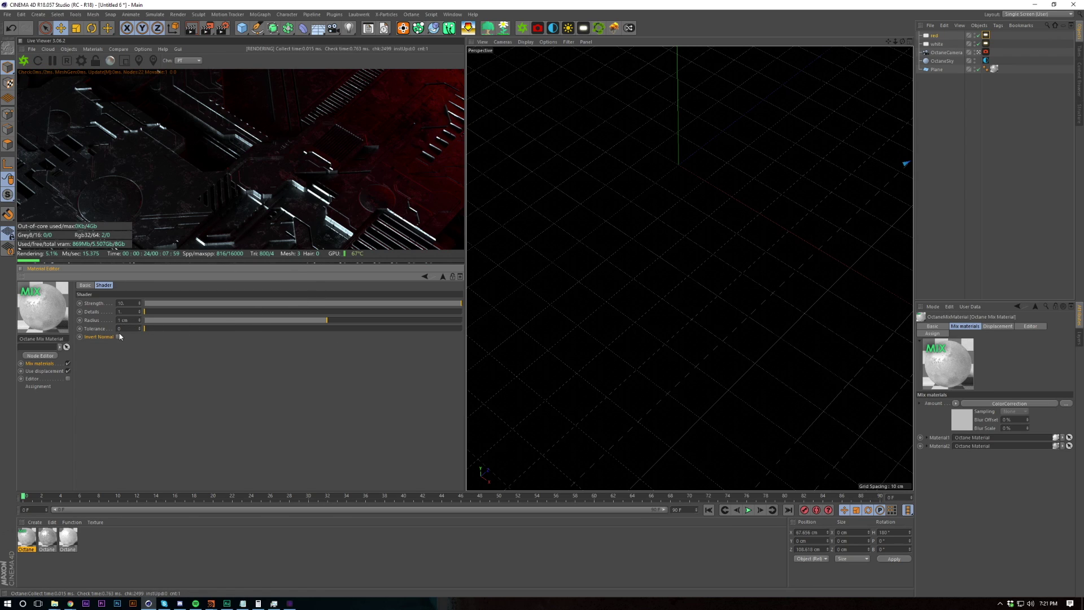
{"action": "left_click", "coordinate": [118, 337]}
{"action": "left_click_drag", "start_coordinate": [327, 320], "coordinate": [370, 325]}
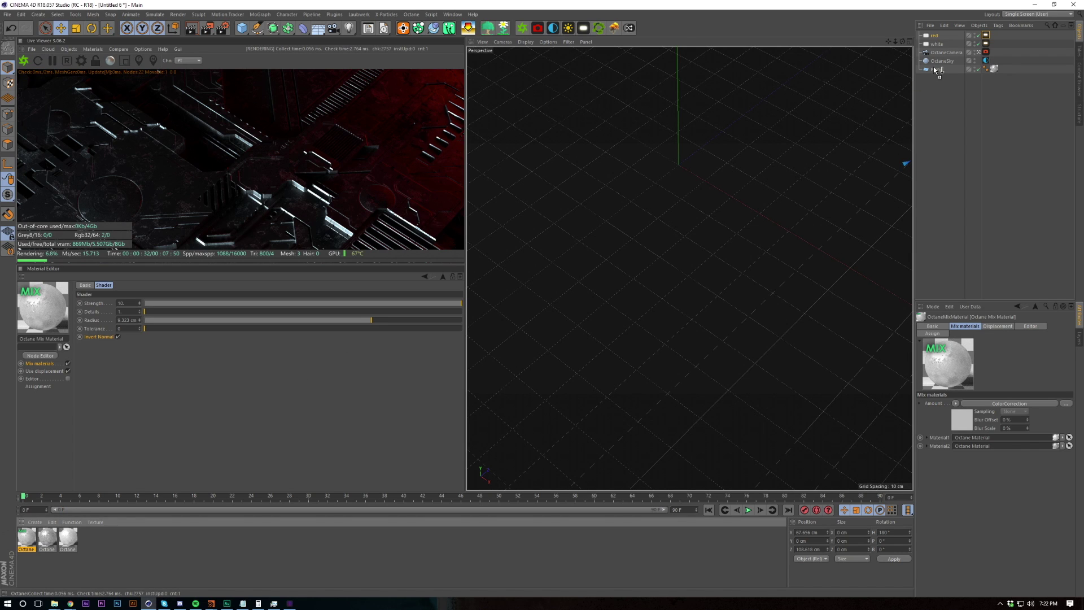
Step: Assign the mix material to the Plane and copy the smudge material's displacement shader into the mix material's displacement
{"action": "left_click_drag", "start_coordinate": [935, 70], "coordinate": [936, 70]}
{"action": "left_click", "coordinate": [48, 539]}
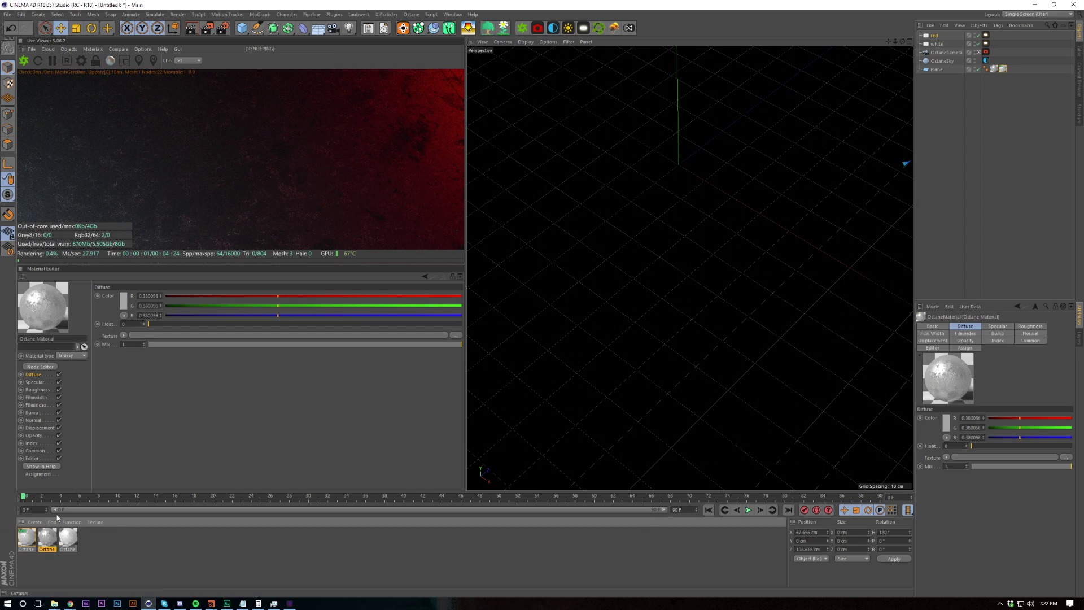
{"action": "left_click", "coordinate": [39, 427]}
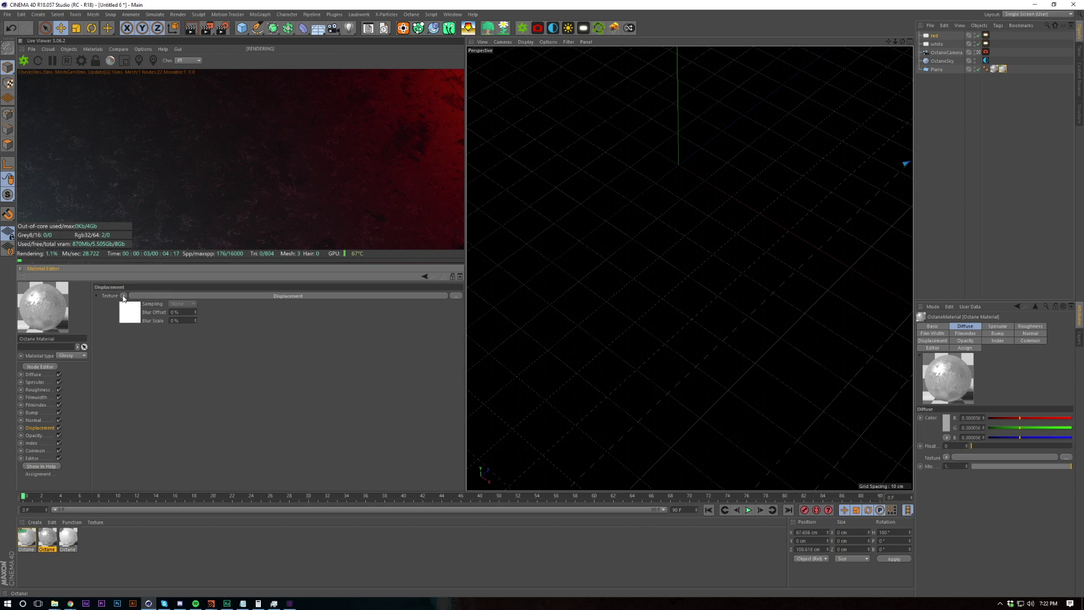
{"action": "left_click", "coordinate": [124, 296]}
{"action": "left_click", "coordinate": [141, 347]}
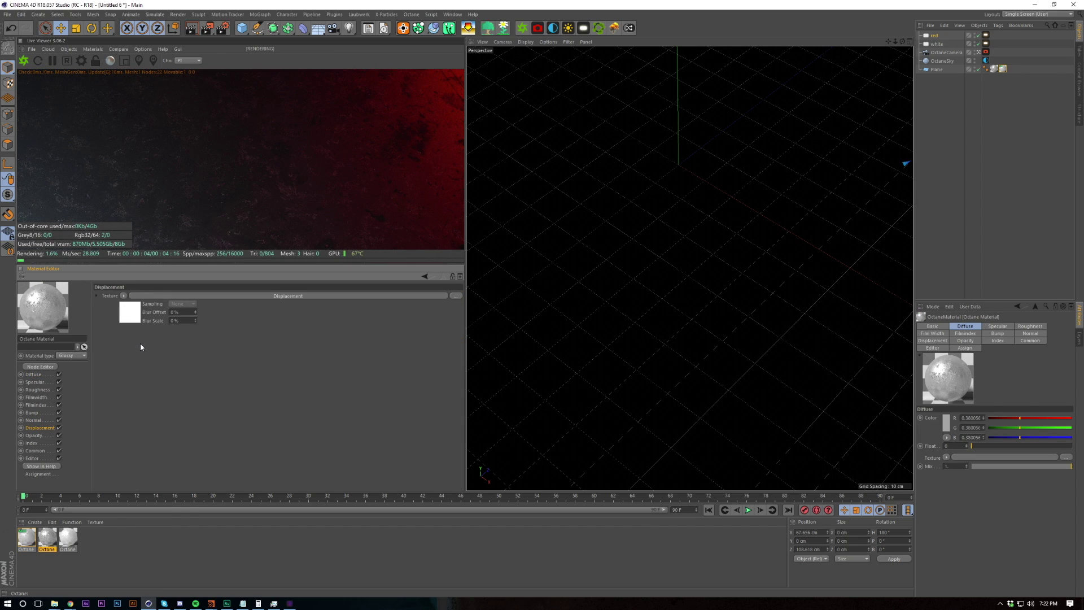
{"action": "left_click", "coordinate": [27, 539]}
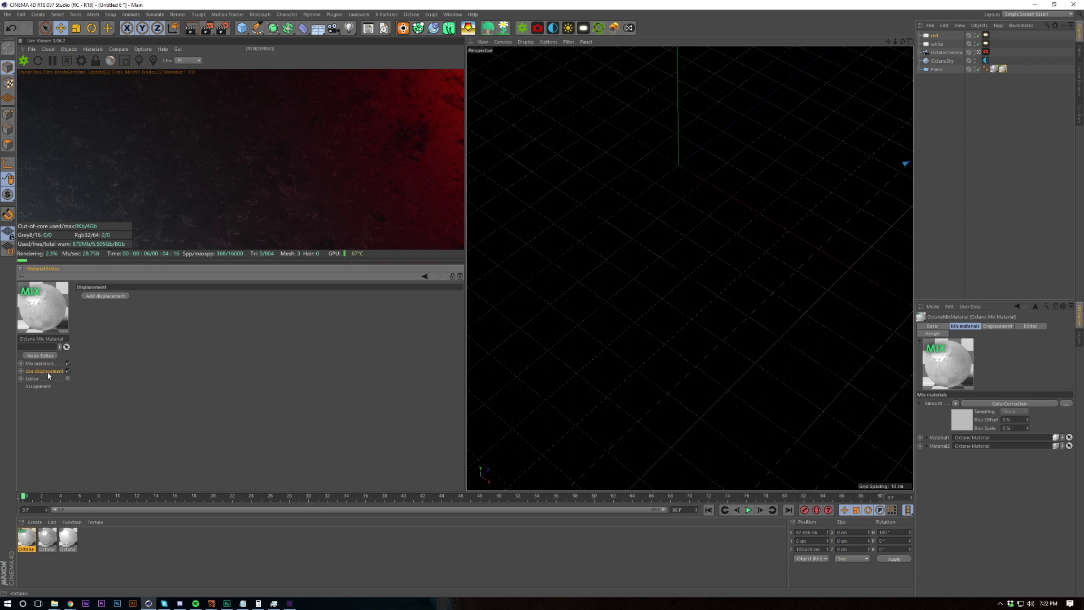
{"action": "left_click", "coordinate": [108, 295]}
{"action": "left_click", "coordinate": [119, 296]}
{"action": "left_click", "coordinate": [138, 355]}
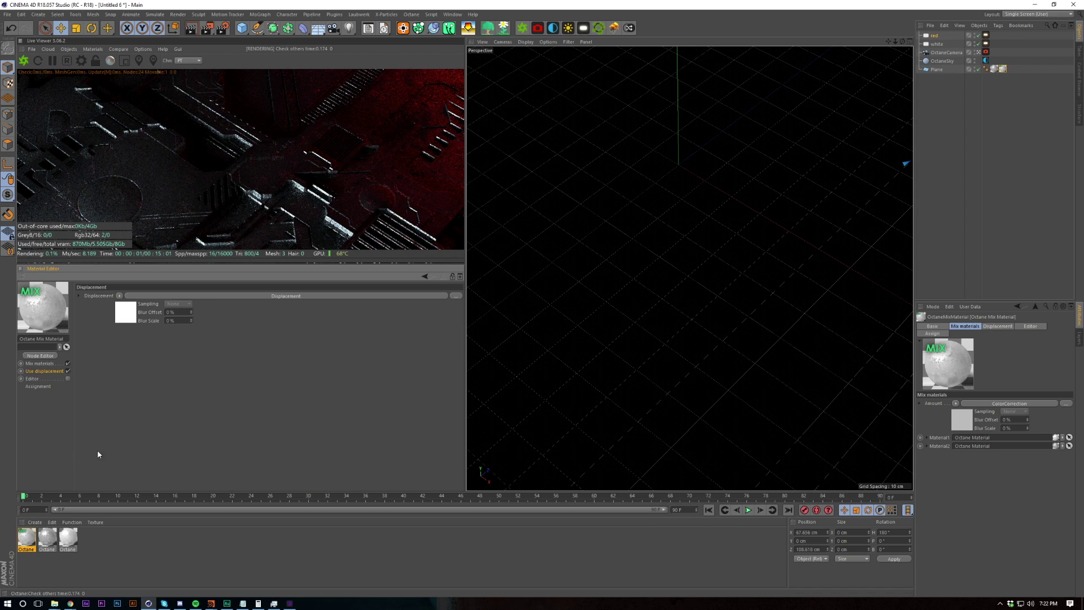
Step: Load the zomax-net fingerprints-smudge_8k.jpg image as the mix ColorCorrection's texture, without copying it to the project location
{"action": "left_click", "coordinate": [49, 364]}
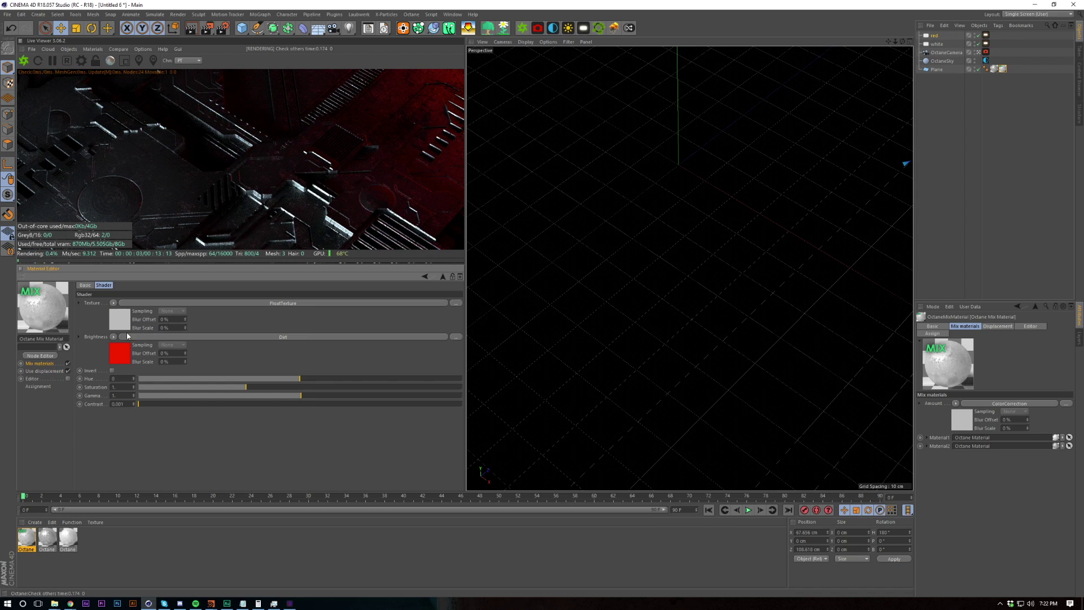
{"action": "left_click", "coordinate": [114, 303]}
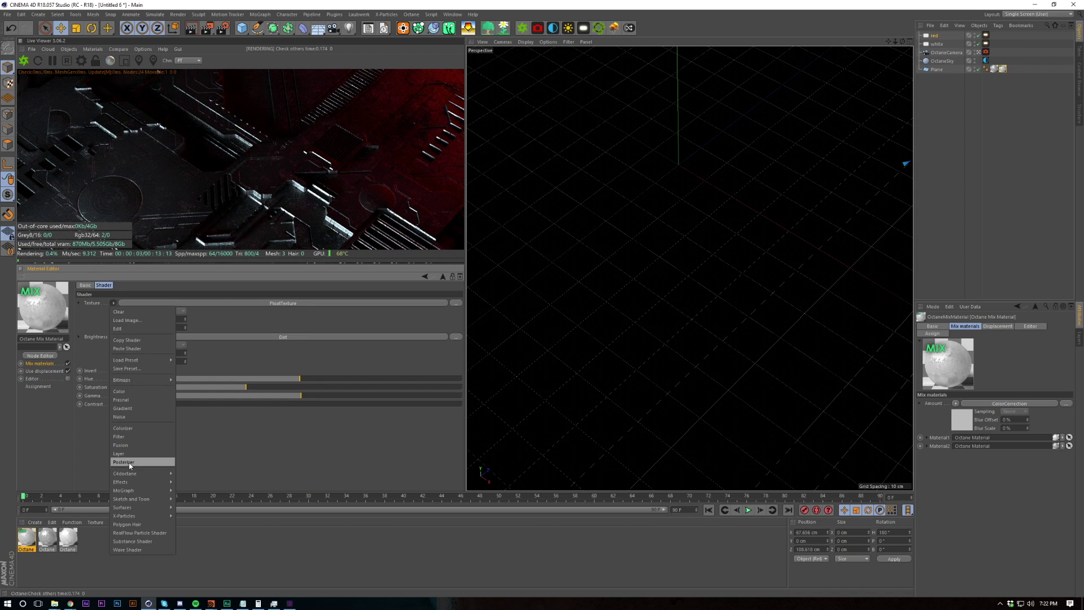
{"action": "mouse_move", "coordinate": [161, 482]}
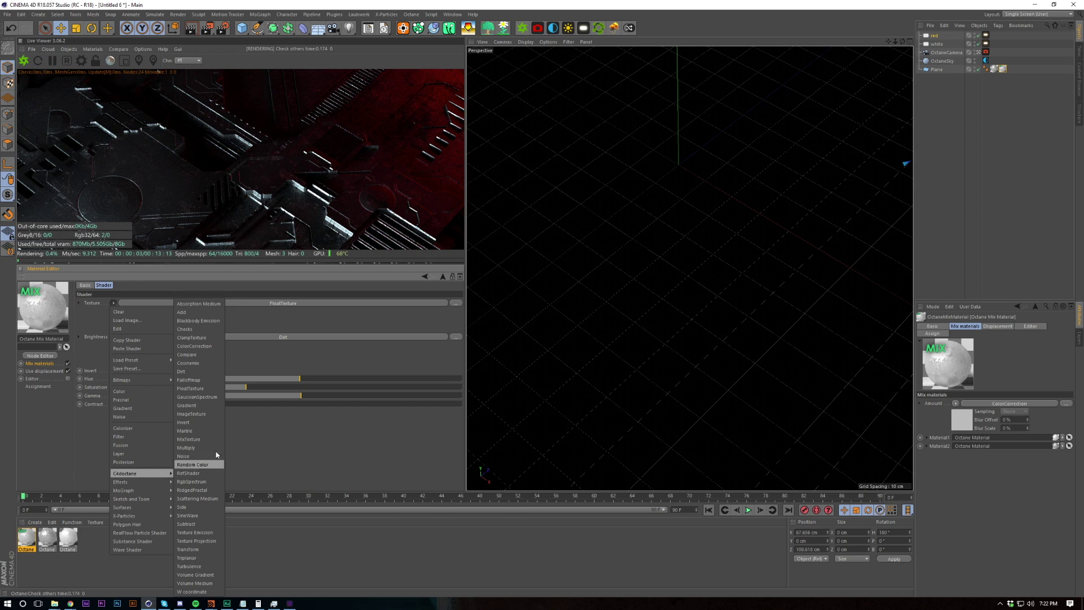
{"action": "left_click", "coordinate": [201, 409]}
{"action": "left_click", "coordinate": [117, 320]}
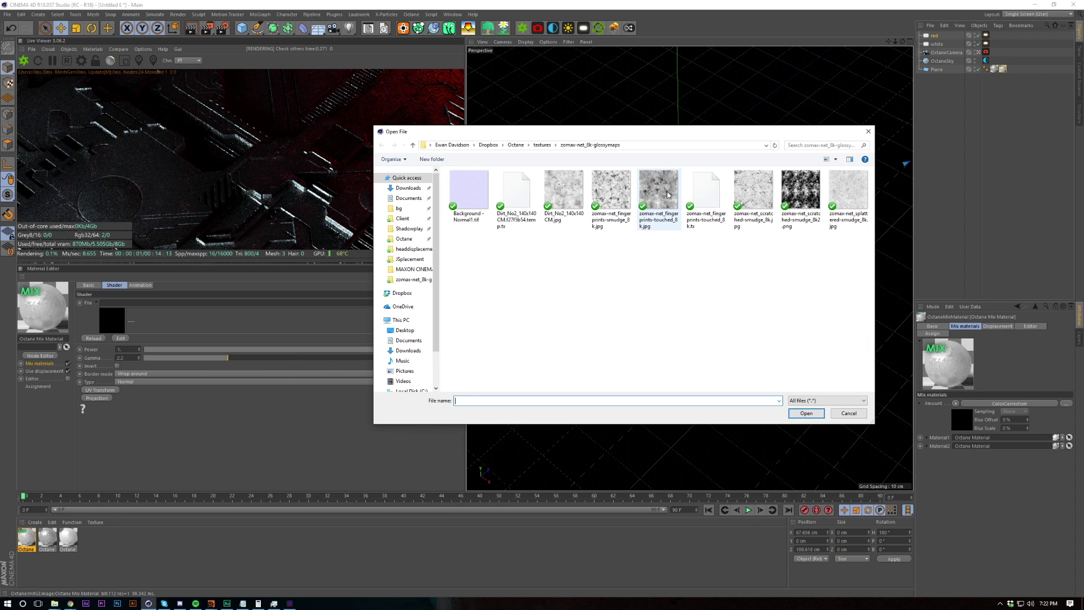
{"action": "double_click", "coordinate": [616, 193]}
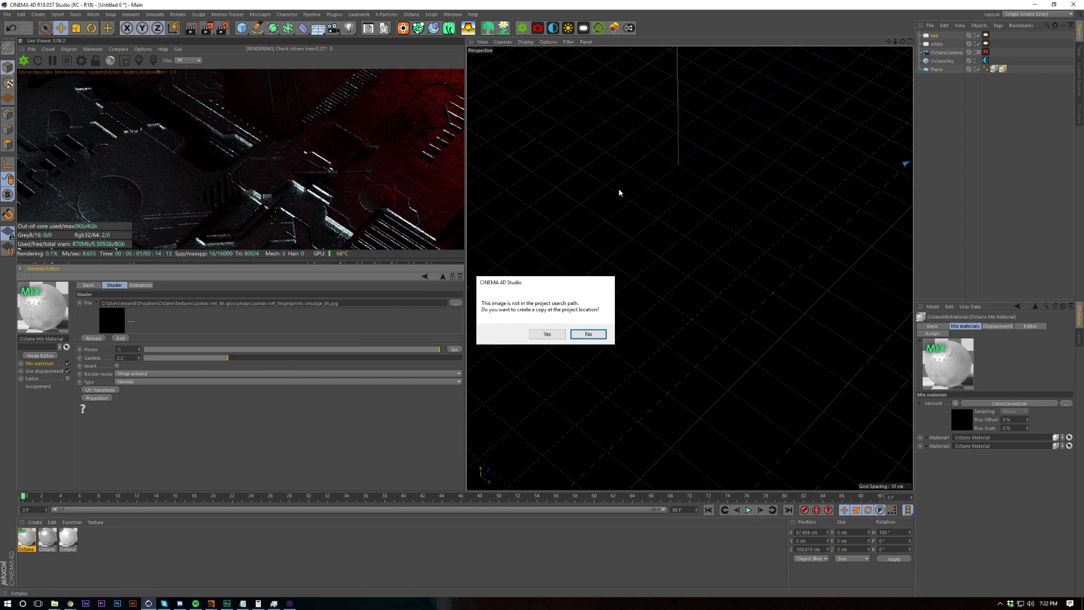
{"action": "key", "text": "Return"}
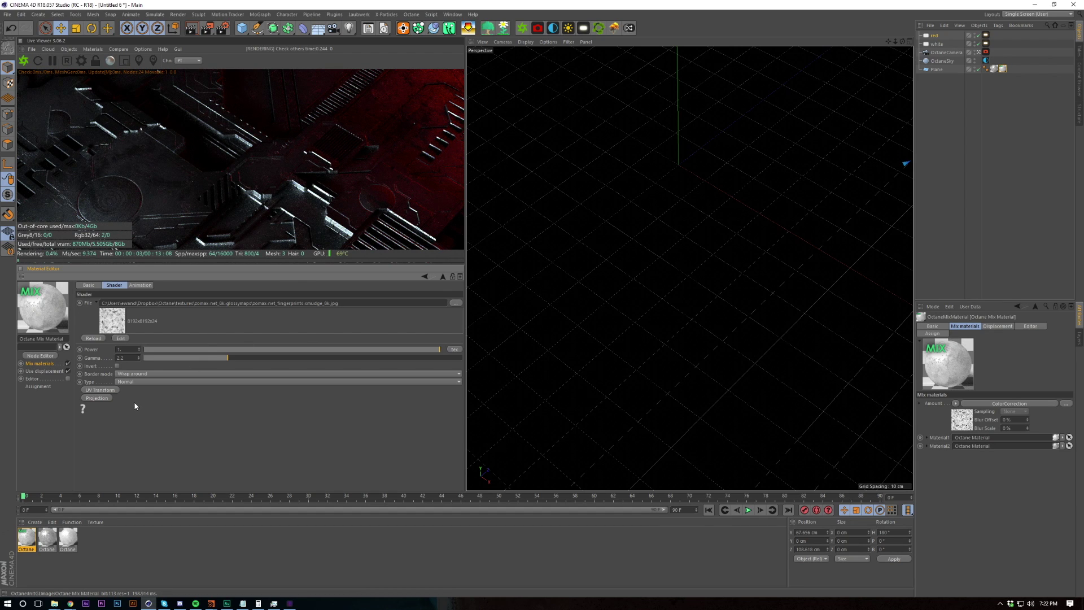
Step: Add a UV transform to the smudge image with locked aspect ratio and a scale of about 0.39
{"action": "left_click", "coordinate": [101, 389]}
{"action": "scroll", "coordinate": [130, 394], "scroll_direction": "down", "scroll_amount": 2}
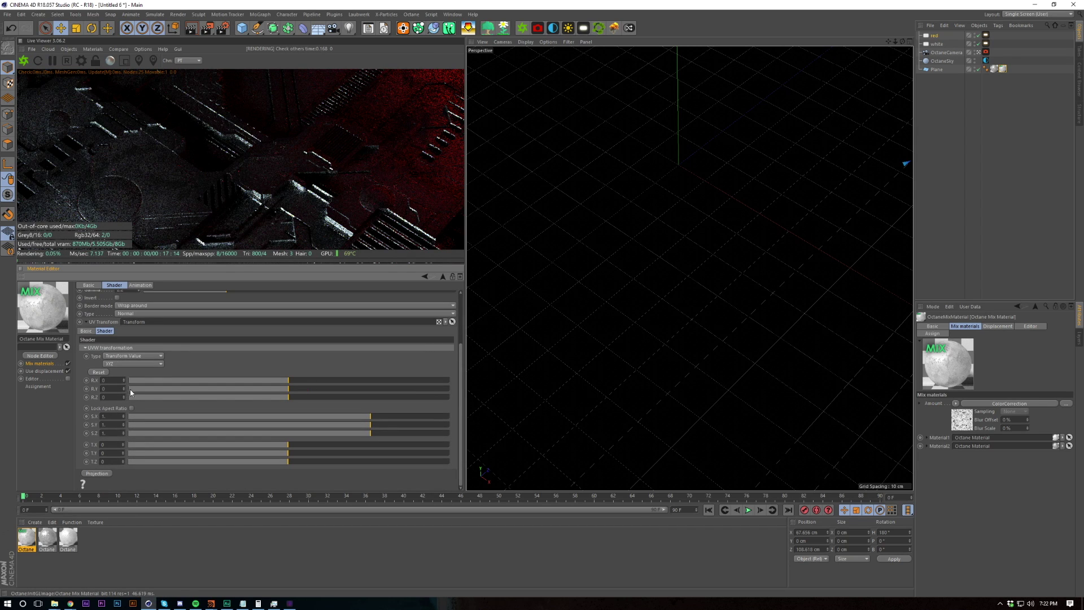
{"action": "scroll", "coordinate": [130, 389], "scroll_direction": "up", "scroll_amount": 1}
{"action": "left_click", "coordinate": [131, 424]}
{"action": "left_click_drag", "start_coordinate": [370, 433], "coordinate": [339, 435]}
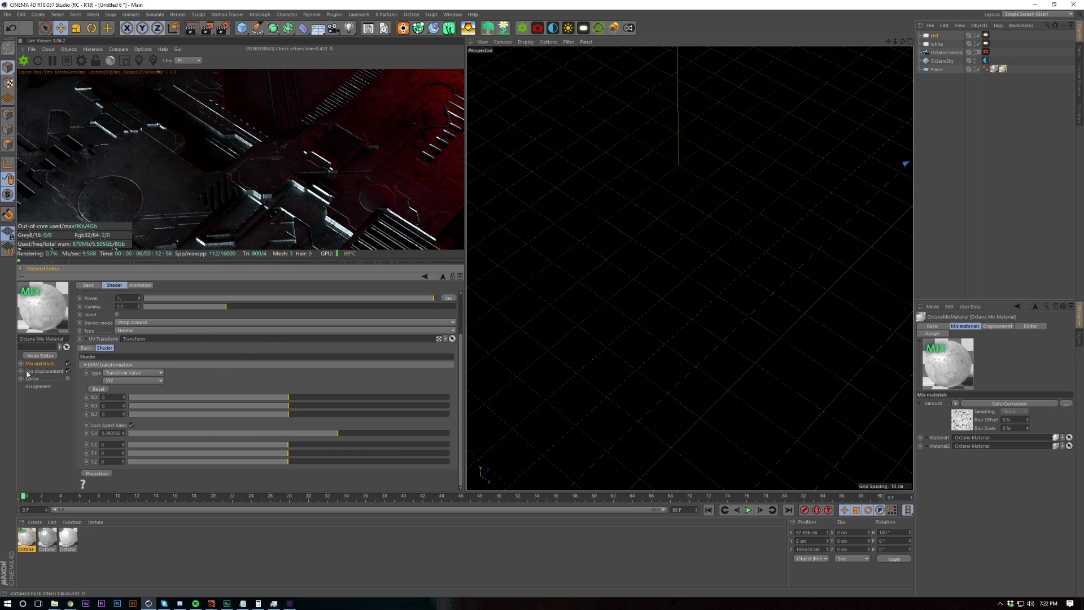
Step: Reduce the radius of the Dirt shader driving the mix ColorCorrection's brightness to about 8 cm
{"action": "left_click", "coordinate": [43, 365]}
{"action": "left_click", "coordinate": [123, 306]}
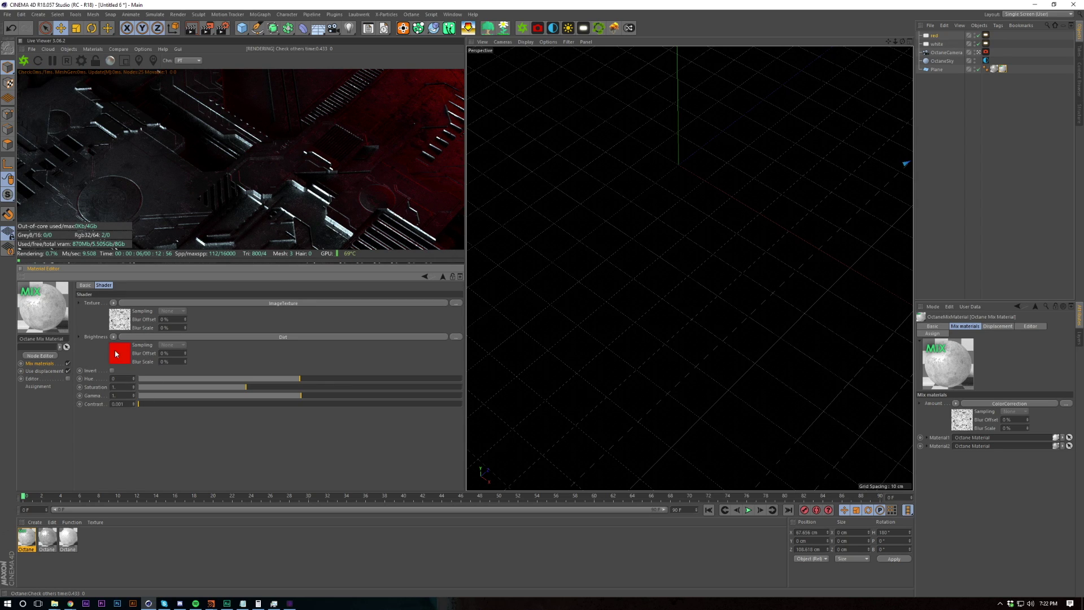
{"action": "left_click", "coordinate": [274, 336]}
{"action": "mouse_move", "coordinate": [364, 325]}
{"action": "left_mouse_down"}
{"action": "mouse_move", "coordinate": [423, 321]}
{"action": "mouse_move", "coordinate": [286, 321]}
{"action": "mouse_move", "coordinate": [416, 319]}
{"action": "mouse_move", "coordinate": [320, 323]}
{"action": "mouse_move", "coordinate": [389, 321]}
{"action": "mouse_move", "coordinate": [353, 328]}
{"action": "mouse_move", "coordinate": [369, 324]}
{"action": "left_mouse_up"}
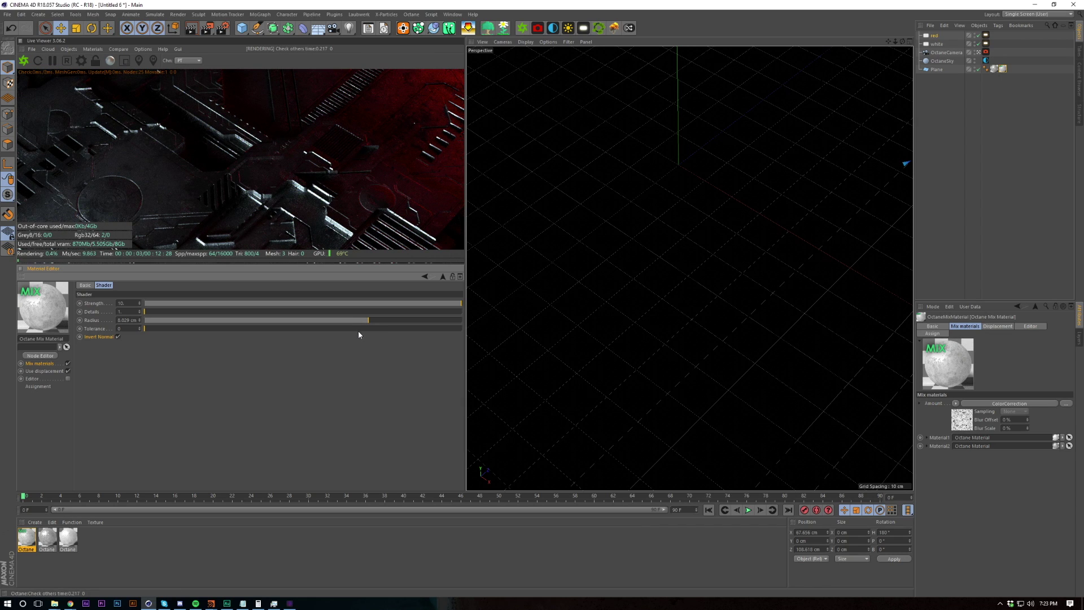
Step: Move the white light closer to the plane along the Z axis
{"action": "left_click", "coordinate": [935, 44]}
{"action": "left_click_drag", "start_coordinate": [961, 375], "coordinate": [960, 374]}
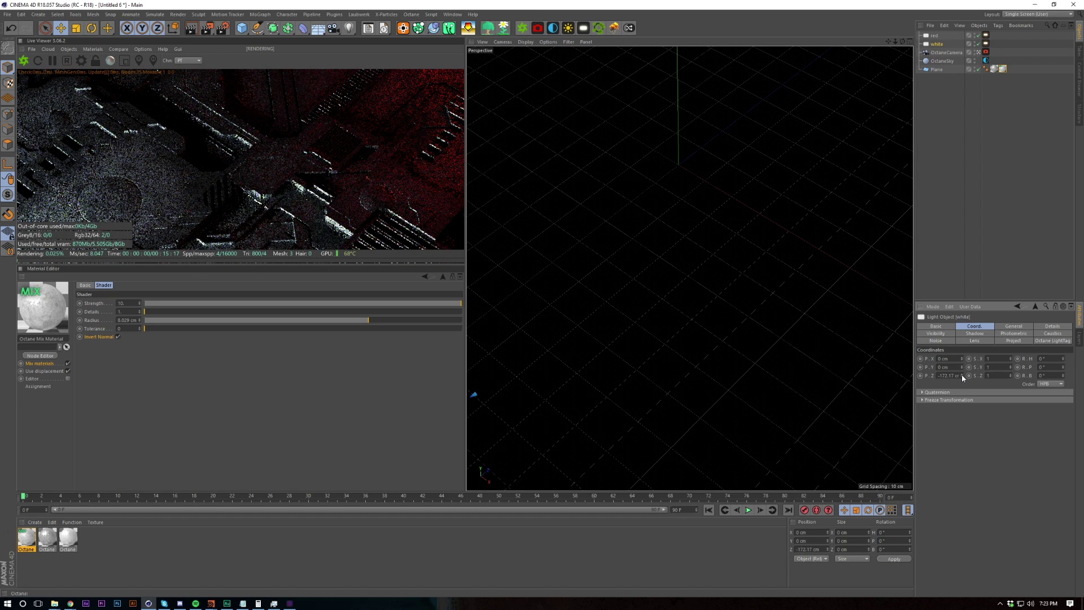
{"action": "left_click_drag", "start_coordinate": [961, 375], "coordinate": [961, 374]}
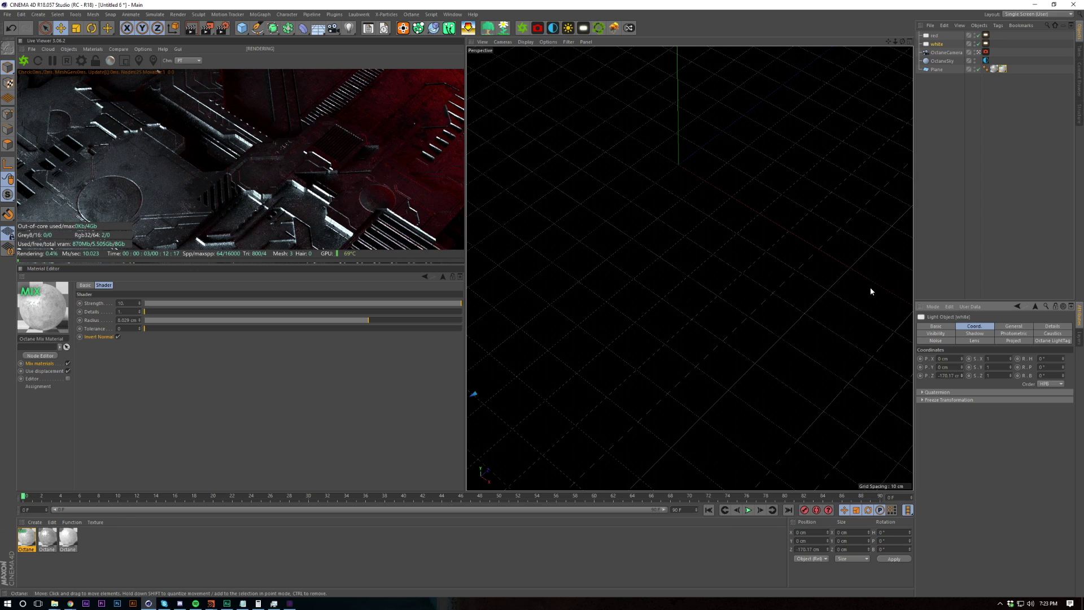
Step: Reduce the mix material's Dirt radius to about 1.28 cm
{"action": "left_click", "coordinate": [28, 536]}
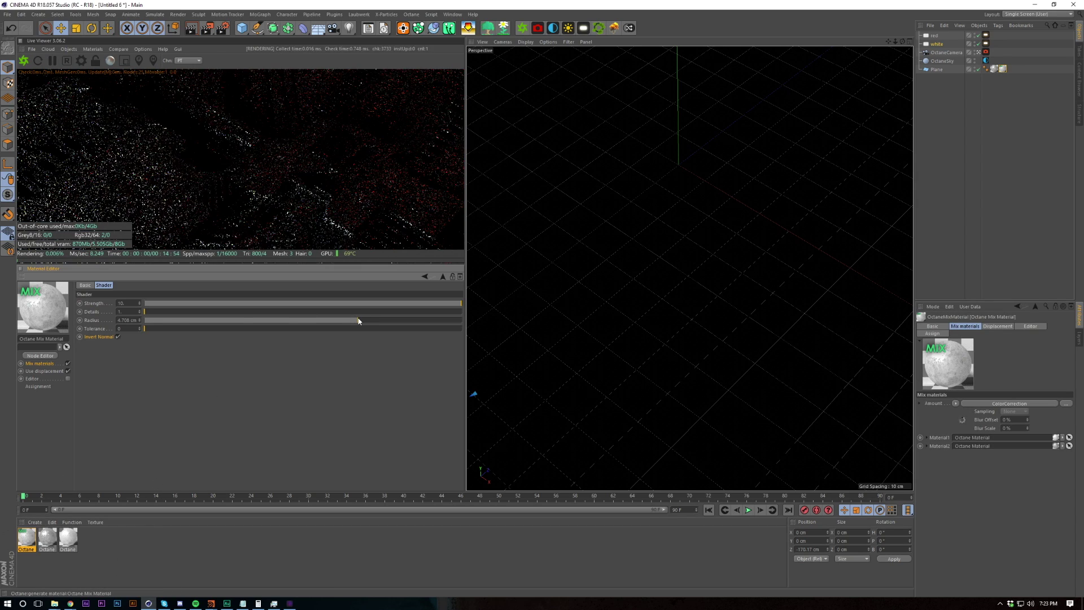
{"action": "left_click_drag", "start_coordinate": [358, 321], "coordinate": [332, 320]}
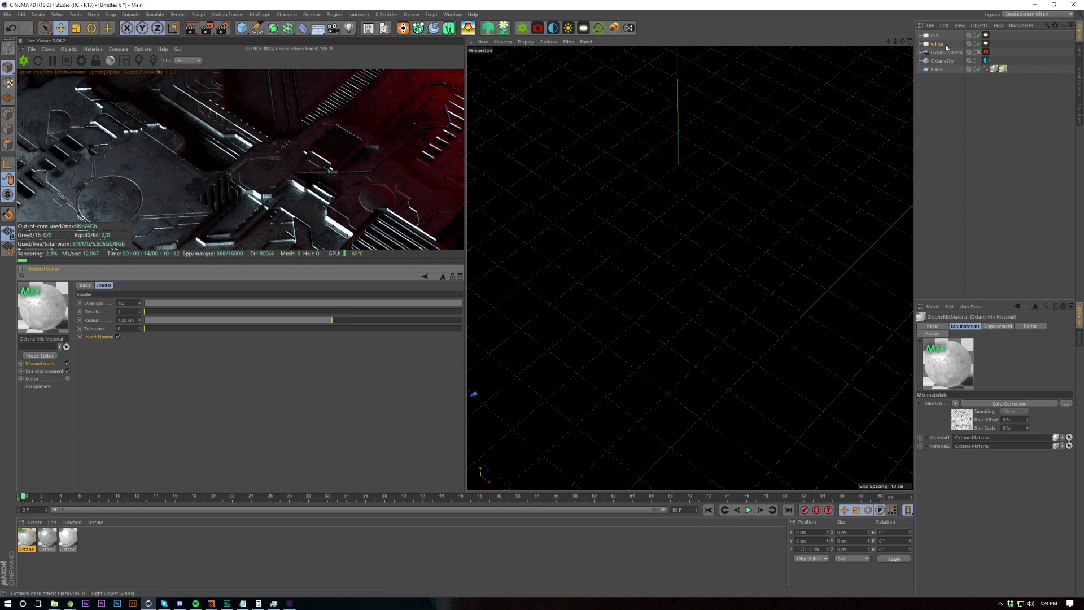
Step: Move the red light to about 83.6 cm in Z and shift it further along positive X
{"action": "left_click", "coordinate": [934, 35]}
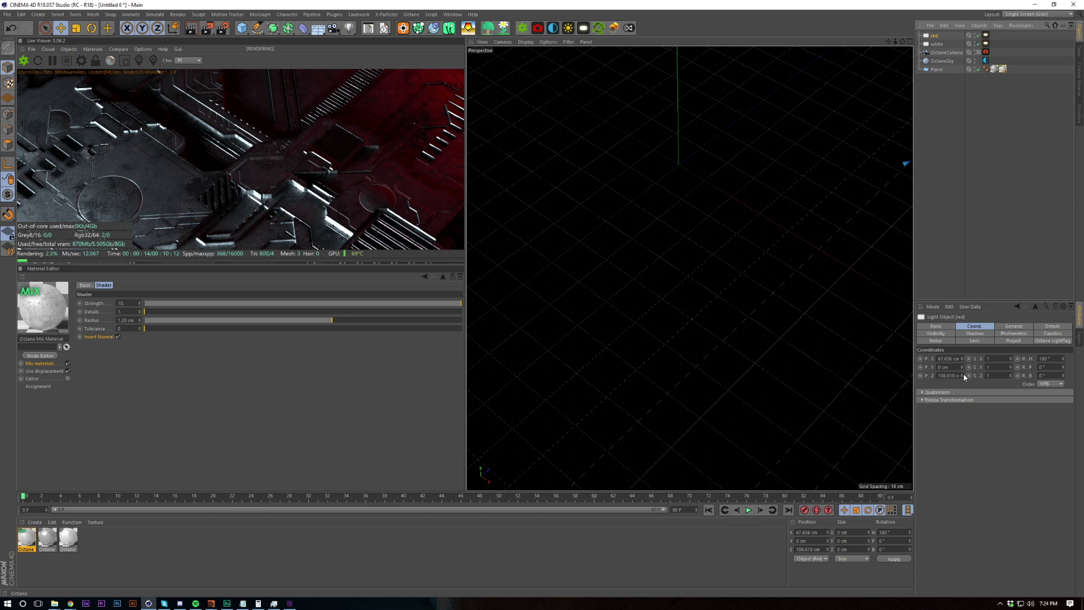
{"action": "left_click_drag", "start_coordinate": [962, 376], "coordinate": [964, 377]}
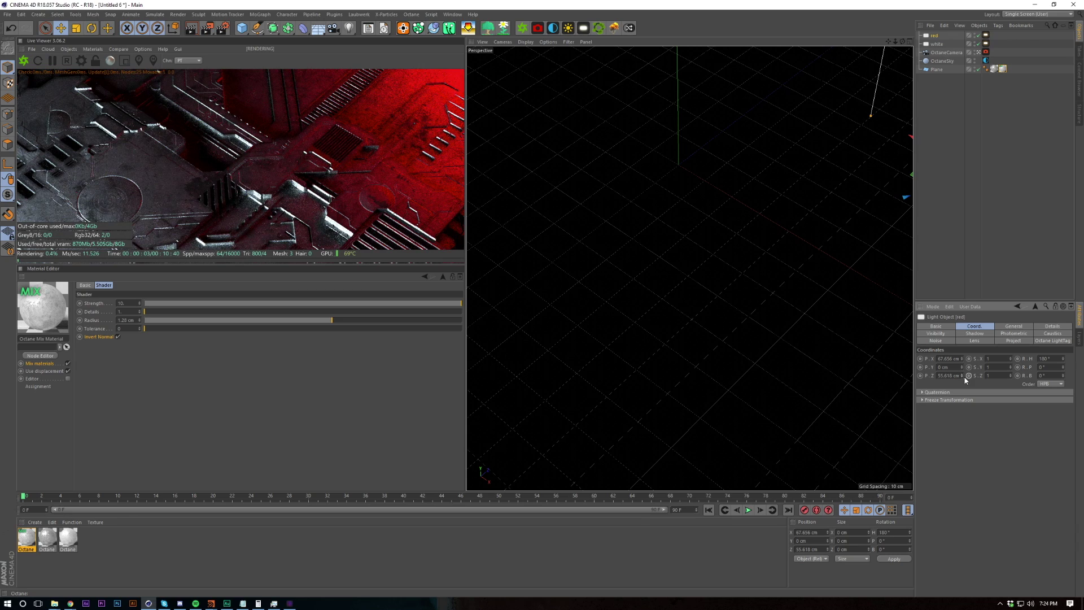
{"action": "left_click_drag", "start_coordinate": [963, 376], "coordinate": [961, 375]}
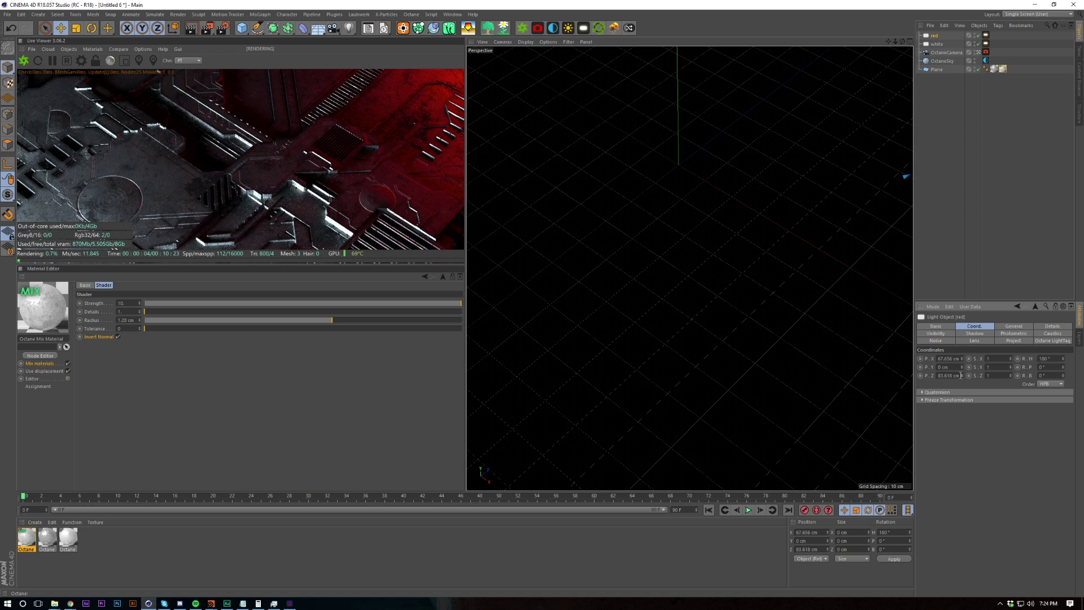
{"action": "left_click_drag", "start_coordinate": [963, 361], "coordinate": [963, 359]}
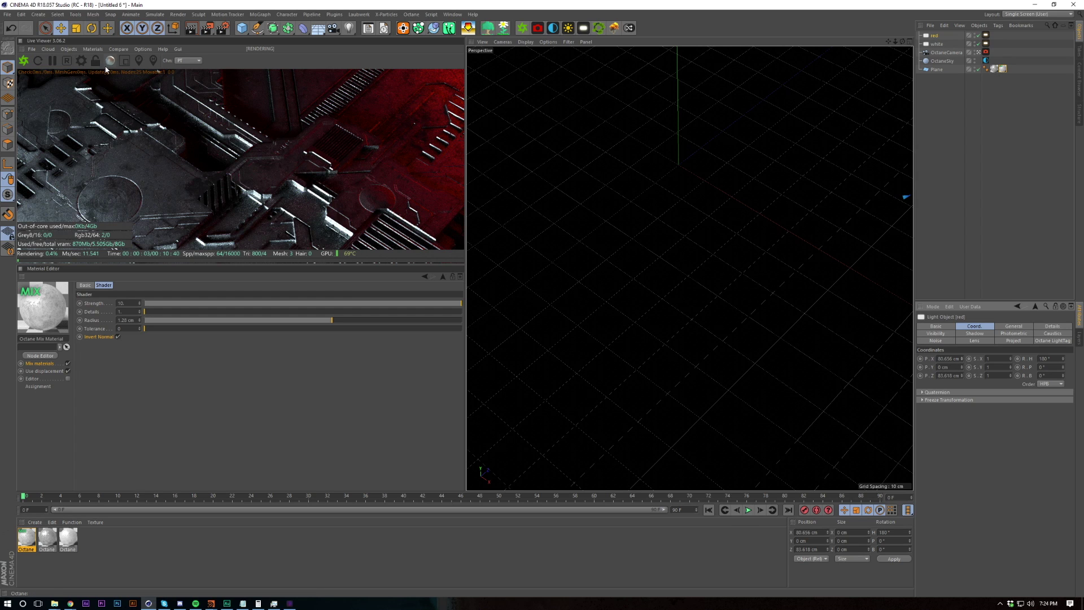
Step: Review the Pathtracing kernel options in the Octane settings
{"action": "left_click", "coordinate": [81, 61]}
{"action": "left_click_drag", "start_coordinate": [123, 7], "coordinate": [243, 336]}
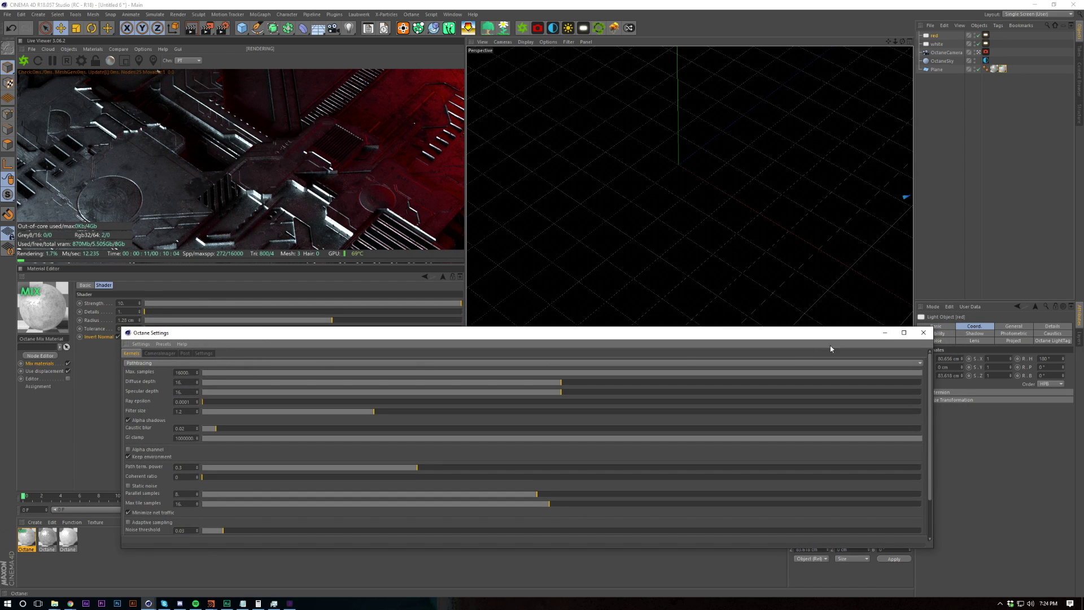
{"action": "left_click", "coordinate": [923, 332]}
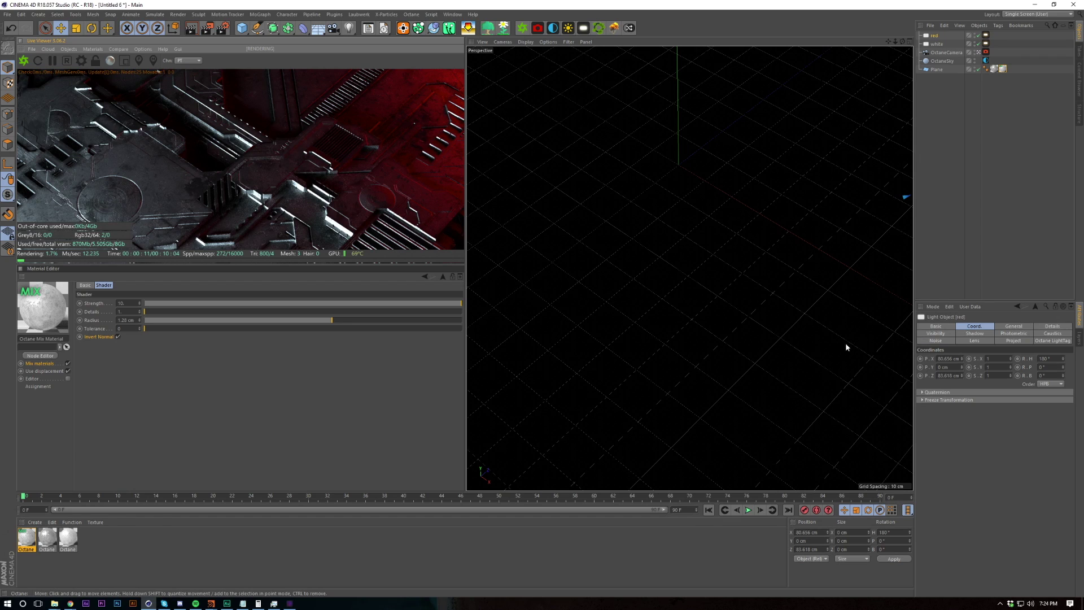
Step: Replace the image in the second listed material's Bump gradient with zomax-net_fingerprints-touched_8k.jpg
{"action": "left_click", "coordinate": [46, 537]}
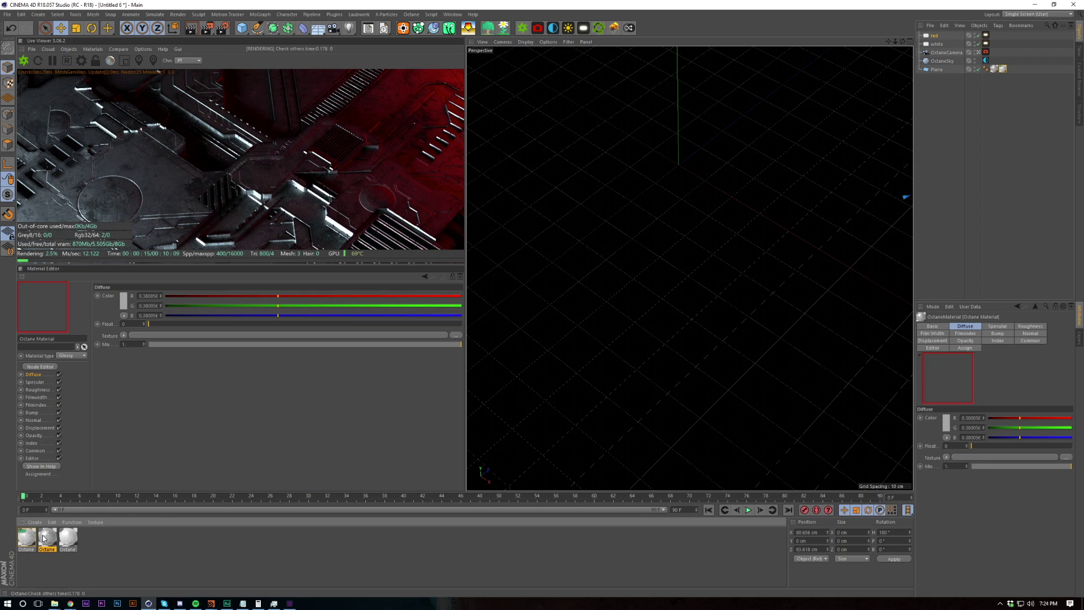
{"action": "left_click", "coordinate": [34, 412]}
{"action": "left_click", "coordinate": [131, 322]}
{"action": "left_click", "coordinate": [136, 316]}
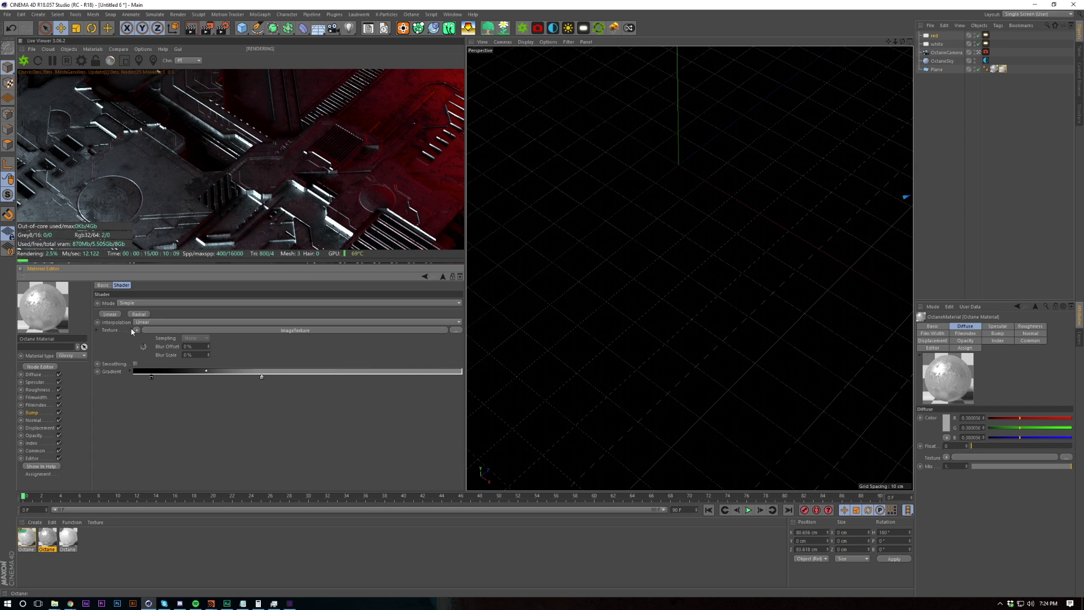
{"action": "left_click", "coordinate": [141, 345]}
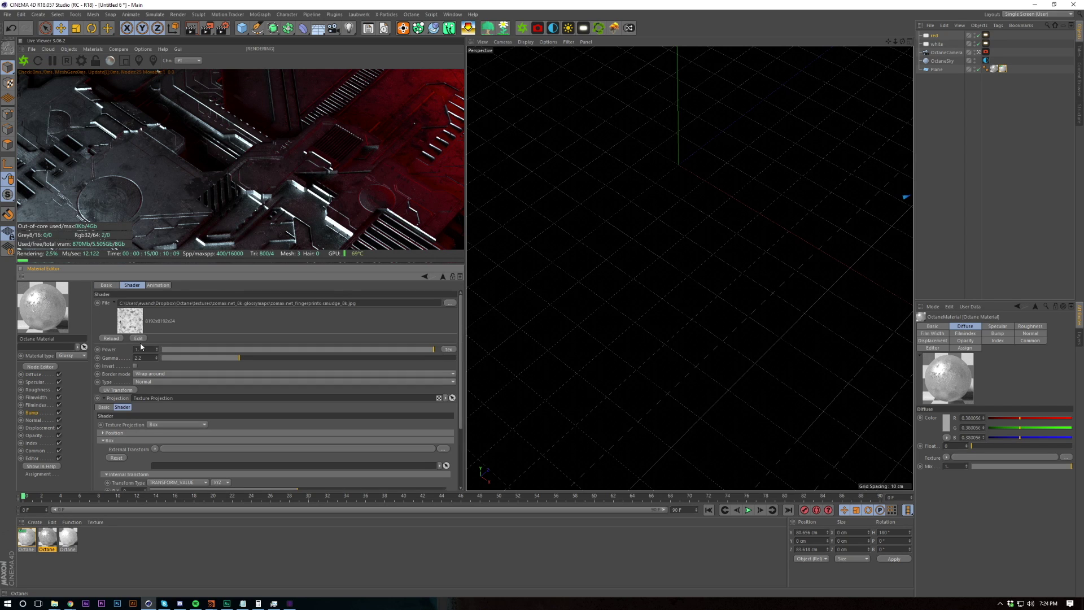
{"action": "left_click", "coordinate": [450, 302]}
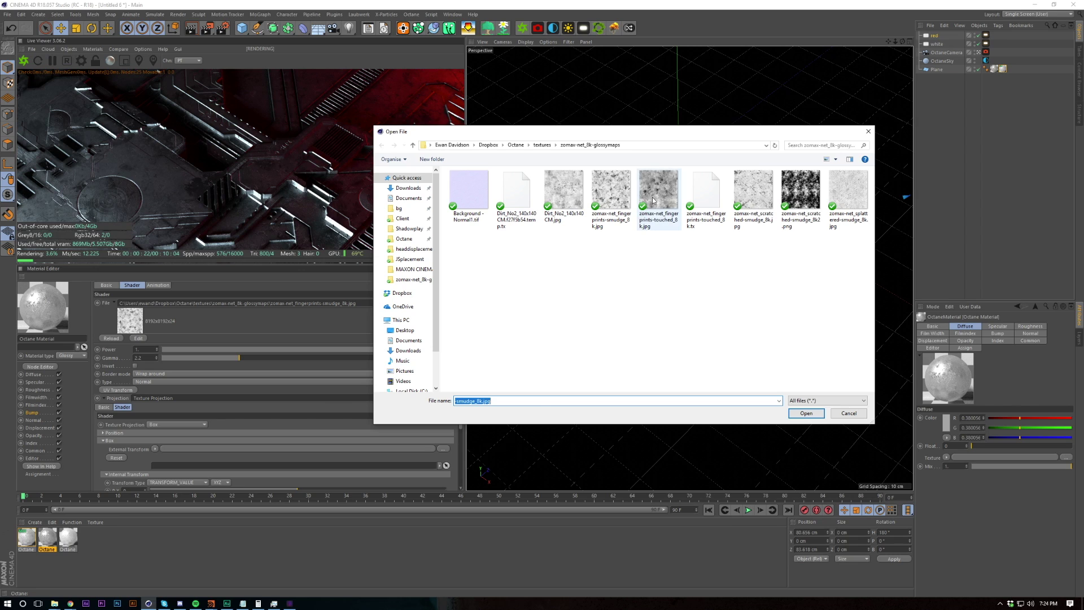
{"action": "double_click", "coordinate": [653, 200]}
{"action": "left_click", "coordinate": [585, 334]}
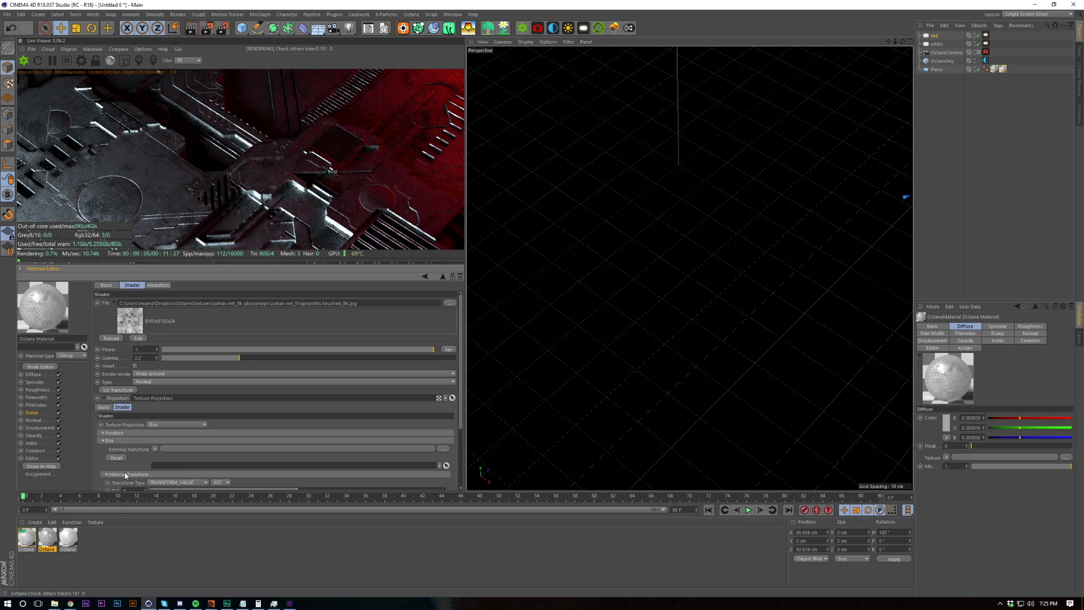
{"action": "left_click", "coordinate": [126, 561]}
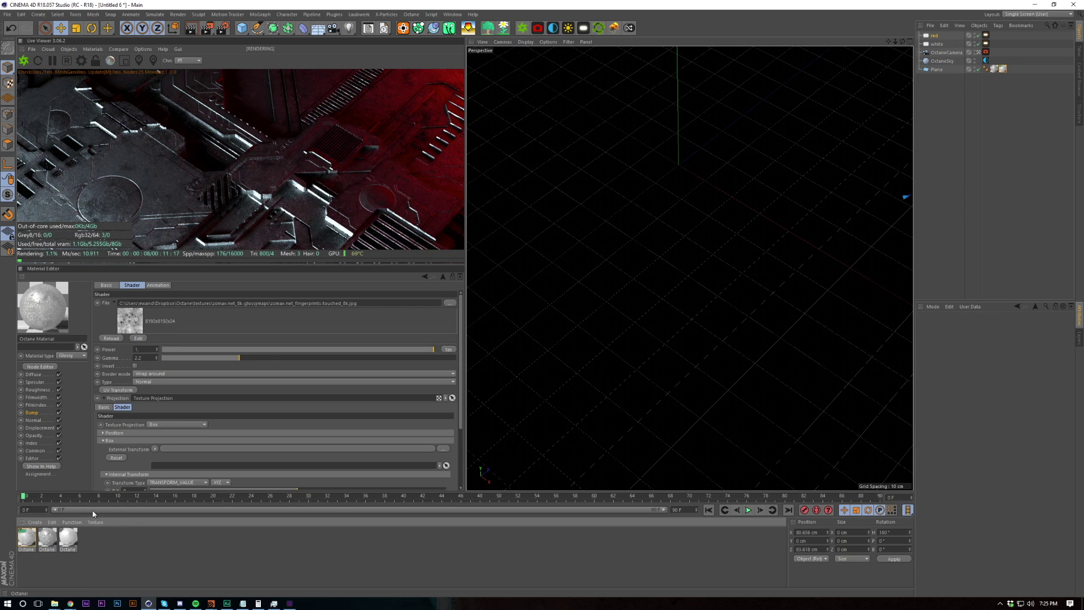
Step: Try 5000 Max. samples for the Pathtracing kernel in the Octane settings, settling on 2048
{"action": "left_click", "coordinate": [80, 61]}
{"action": "left_click_drag", "start_coordinate": [114, 12], "coordinate": [260, 213]}
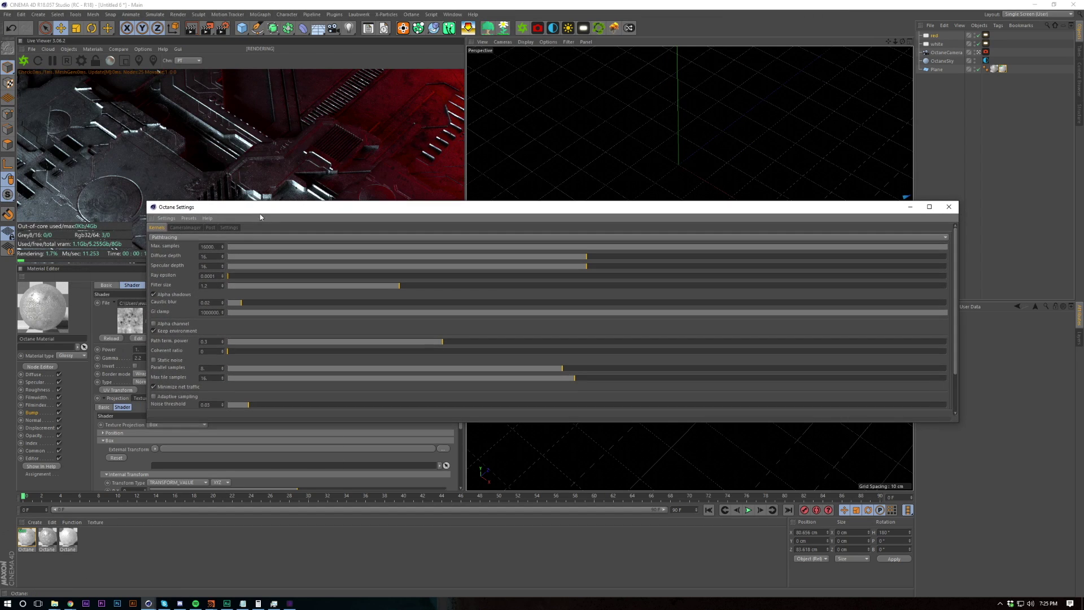
{"action": "left_click", "coordinate": [209, 246]}
{"action": "type", "text": "5000"}
{"action": "key", "text": "Return"}
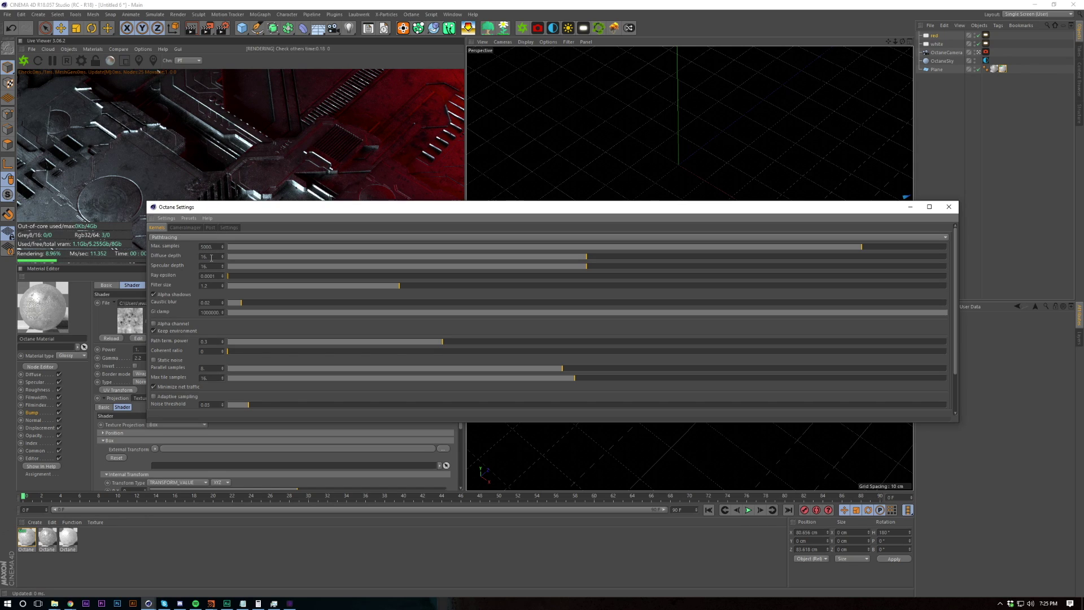
{"action": "left_click_drag", "start_coordinate": [215, 247], "coordinate": [93, 255]}
{"action": "type", "text": "2048"}
Step: Set the Pathtracing kernel's Diffuse depth to 4 and Specular depth to 8
{"action": "left_click_drag", "start_coordinate": [296, 207], "coordinate": [339, 294]}
{"action": "left_click", "coordinate": [257, 343]}
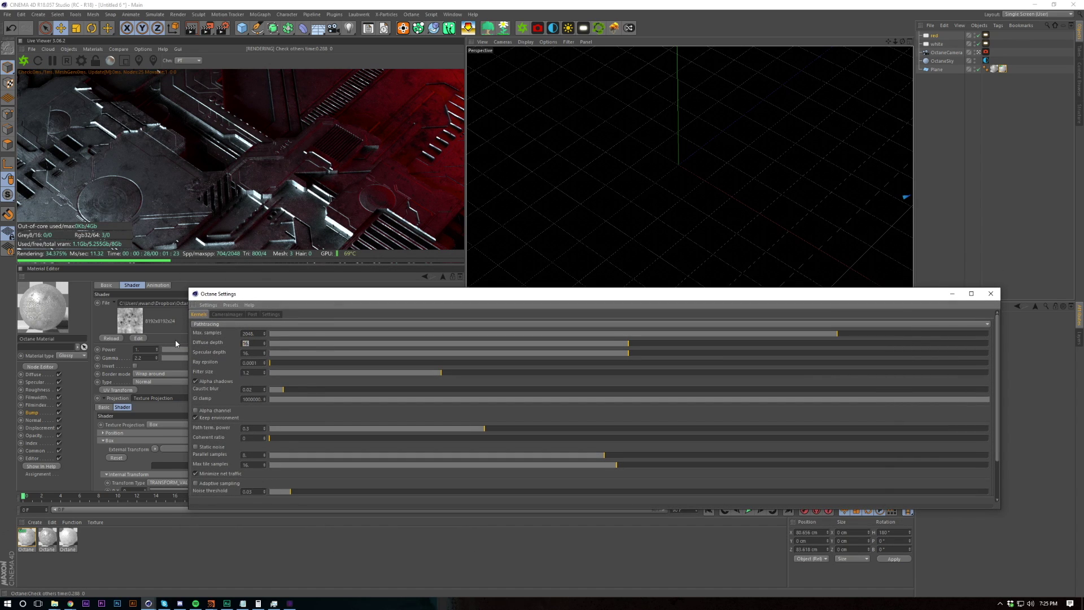
{"action": "type", "text": "4"}
{"action": "key", "text": "Tab"}
{"action": "type", "text": "8"}
{"action": "key", "text": "Return"}
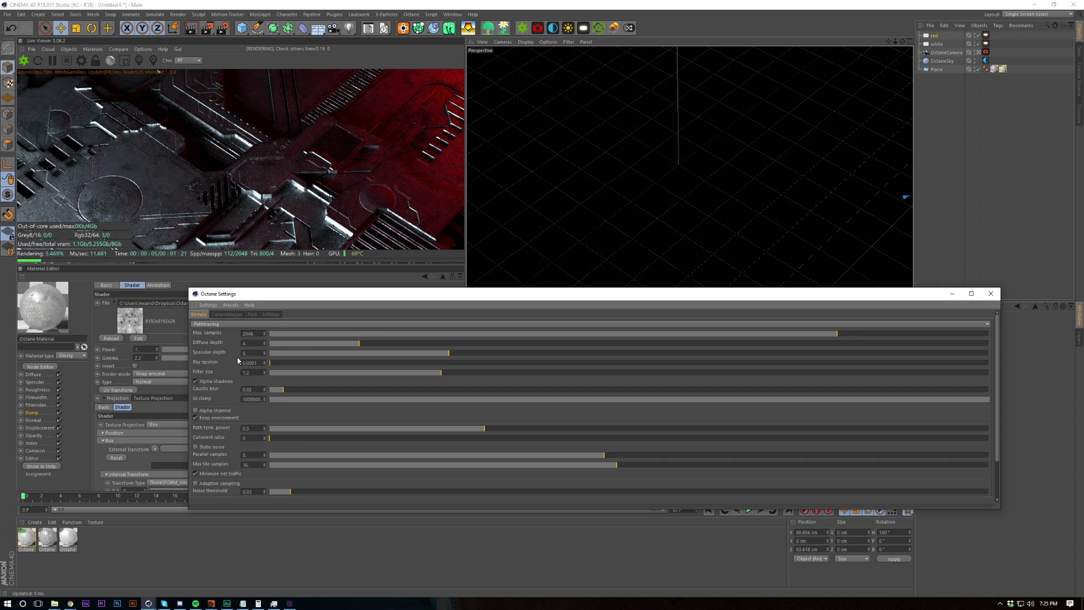
Step: Set the Pathtracing kernel's GI clamp to 1000
{"action": "double_click", "coordinate": [255, 400]}
{"action": "type", "text": "1000"}
{"action": "key", "text": "Return"}
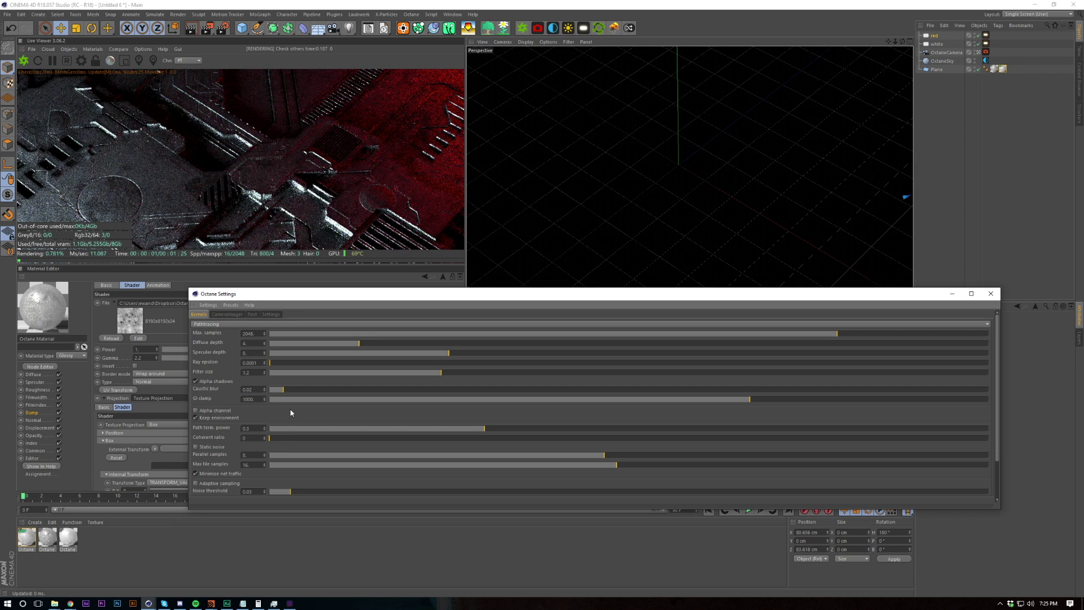